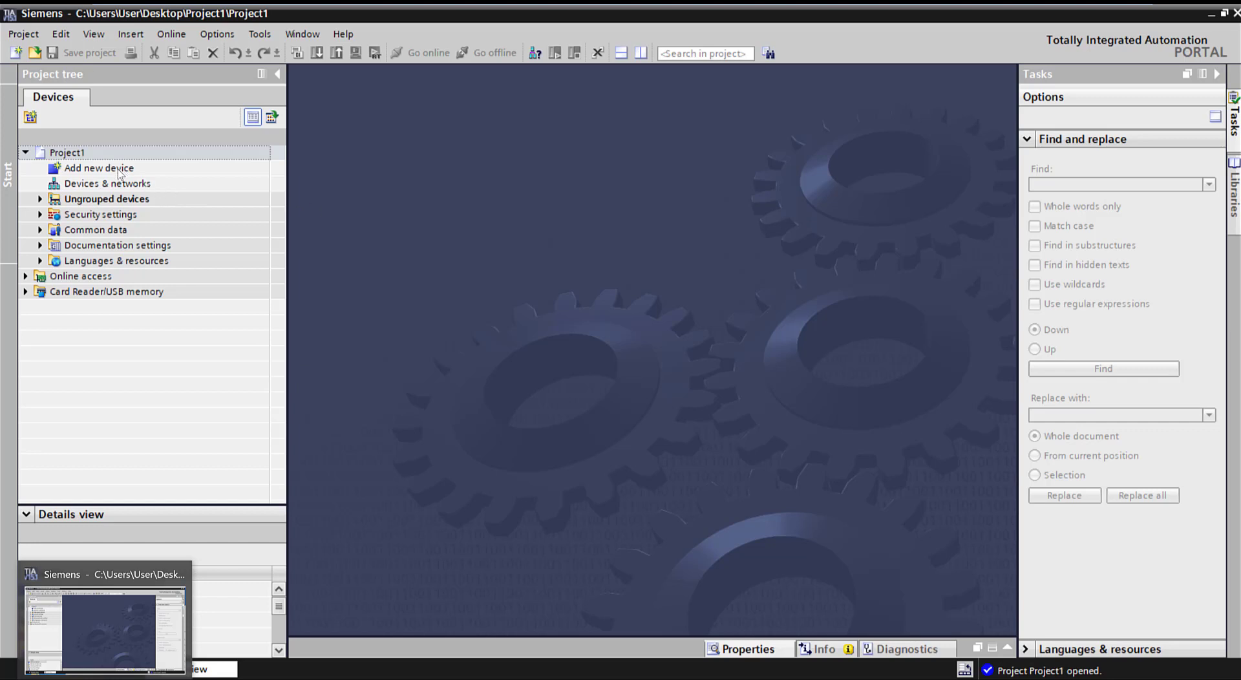
Add a CPU 1215C DC/DC/DC, article 6ES7 215-1AG40-0XB0, firmware V4.3, from the S7-1200 catalog
left_click(119, 170)
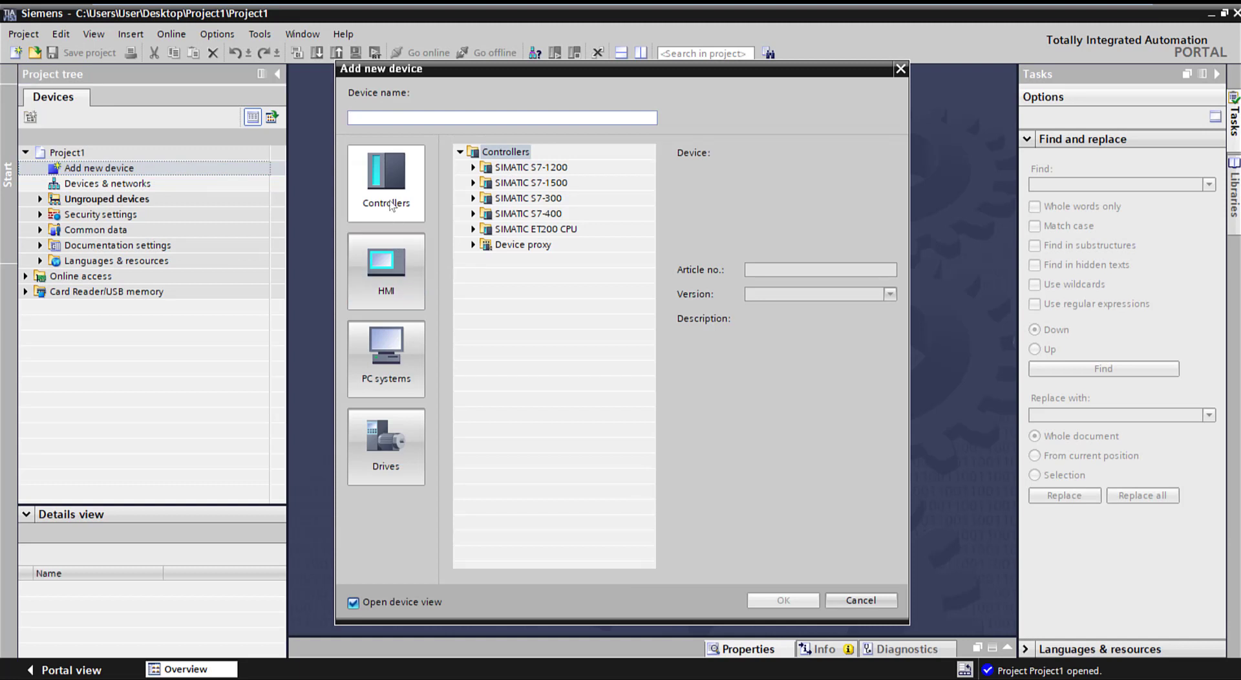
left_click(473, 168)
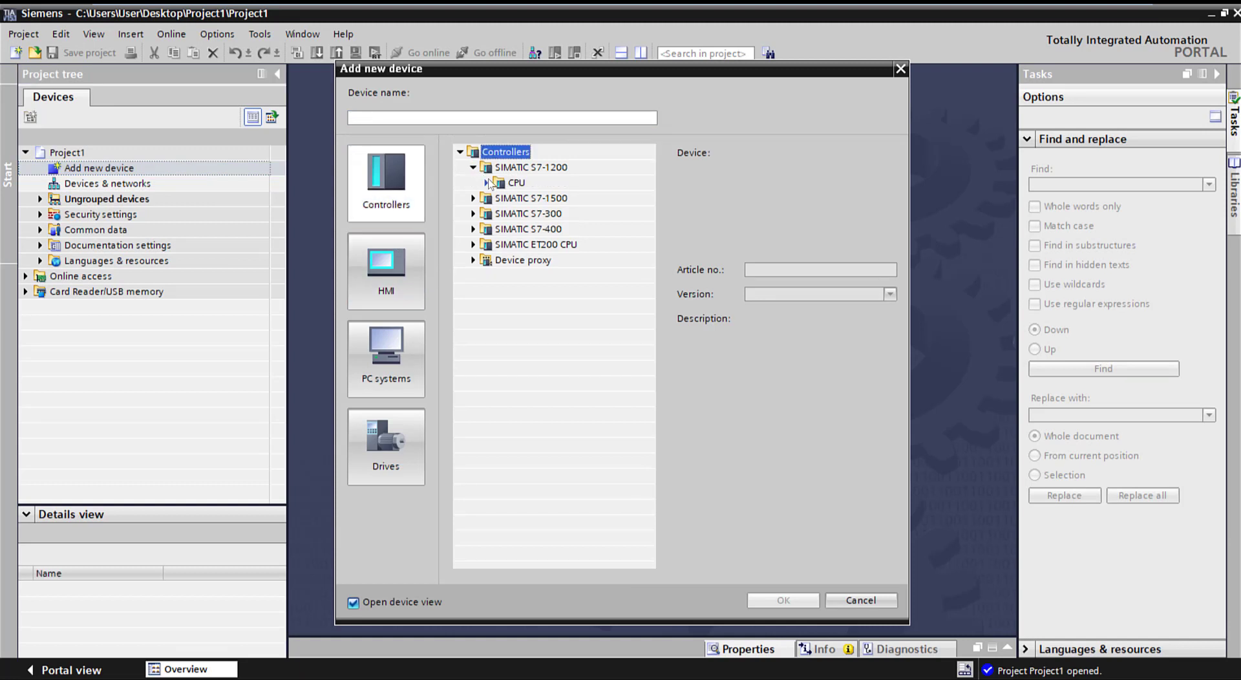
left_click(487, 183)
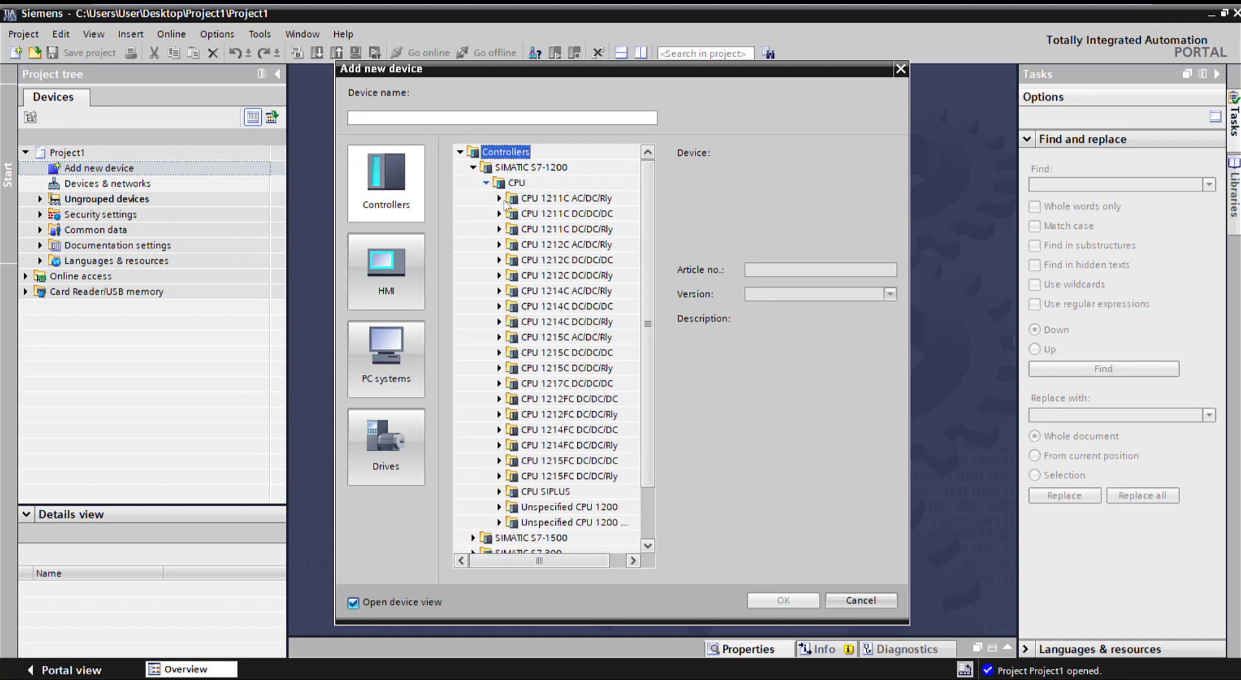
left_click(571, 353)
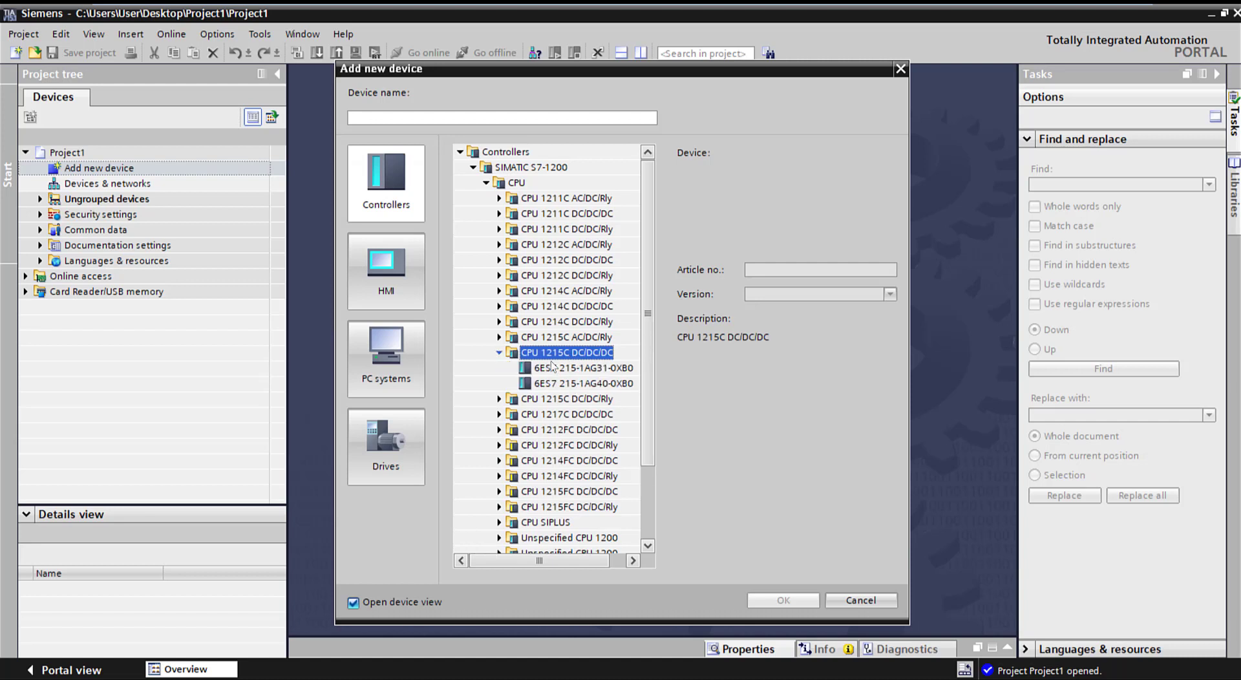
left_click(499, 352)
left_click(580, 371)
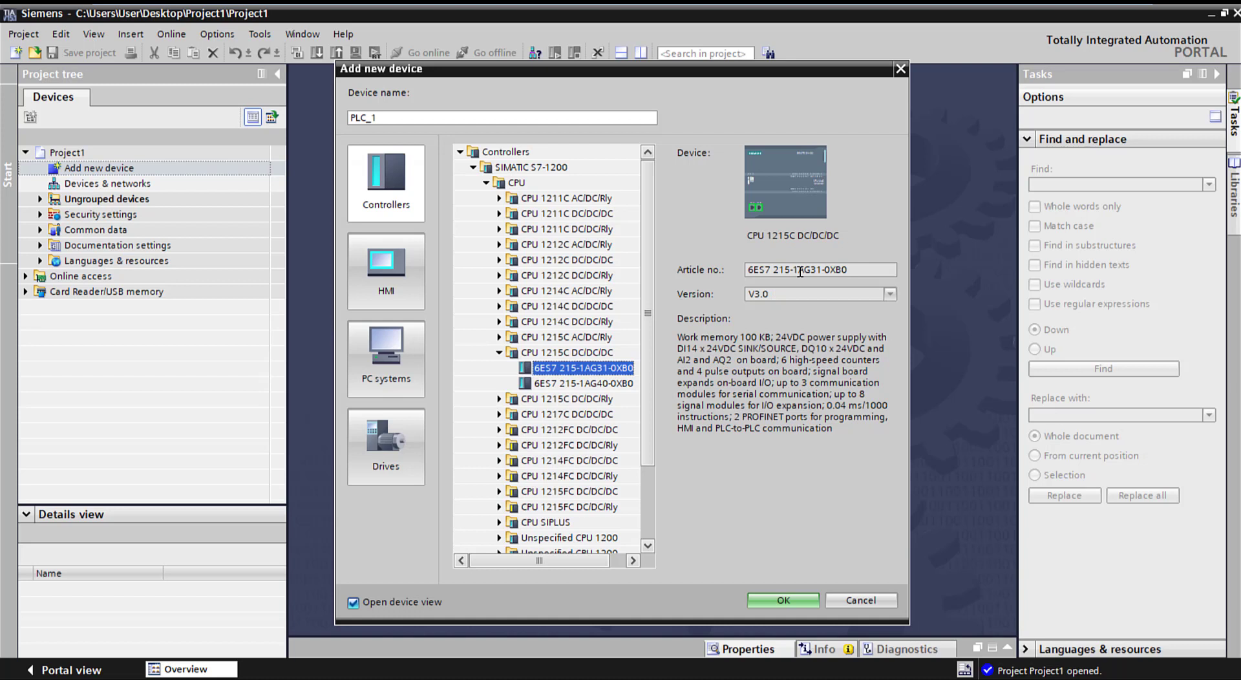
left_click_drag(822, 269, 810, 270)
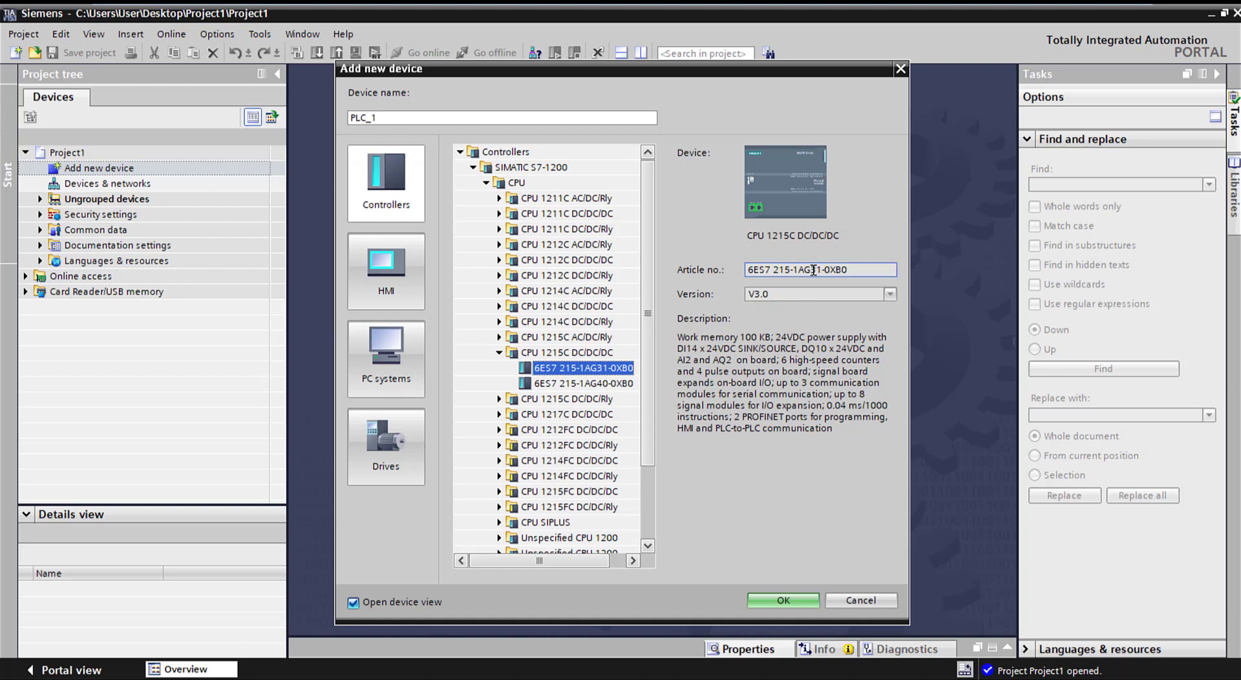
left_click(587, 388)
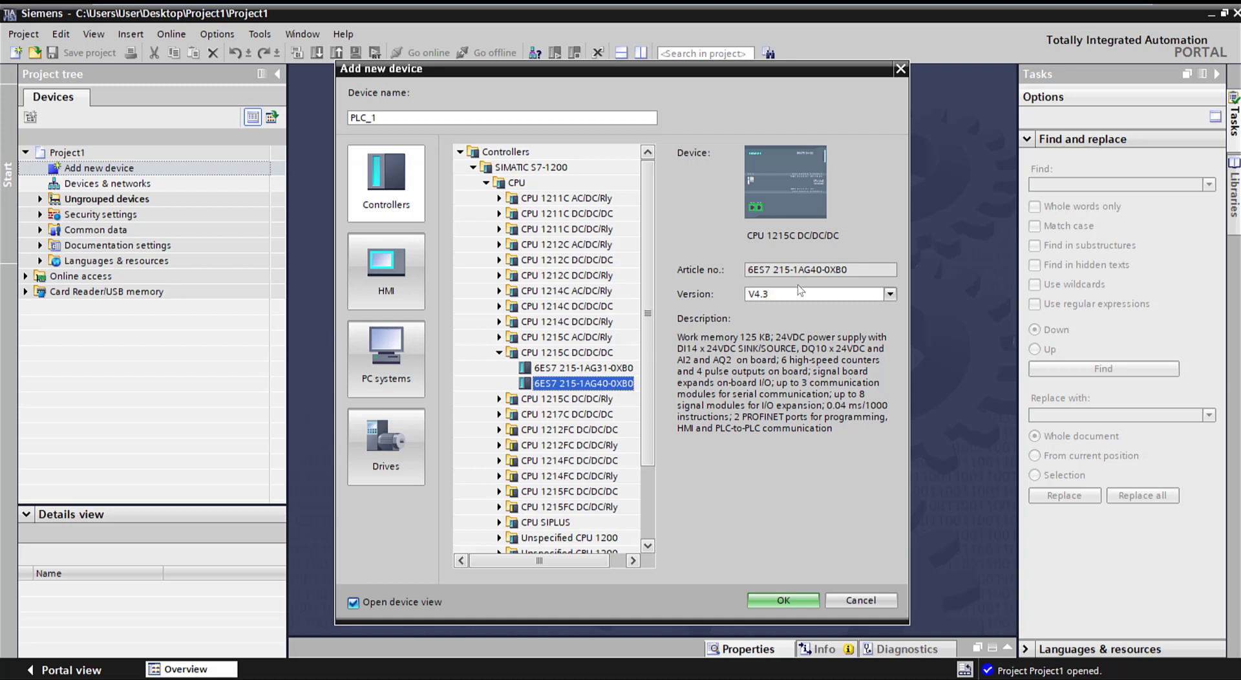
left_click(785, 296)
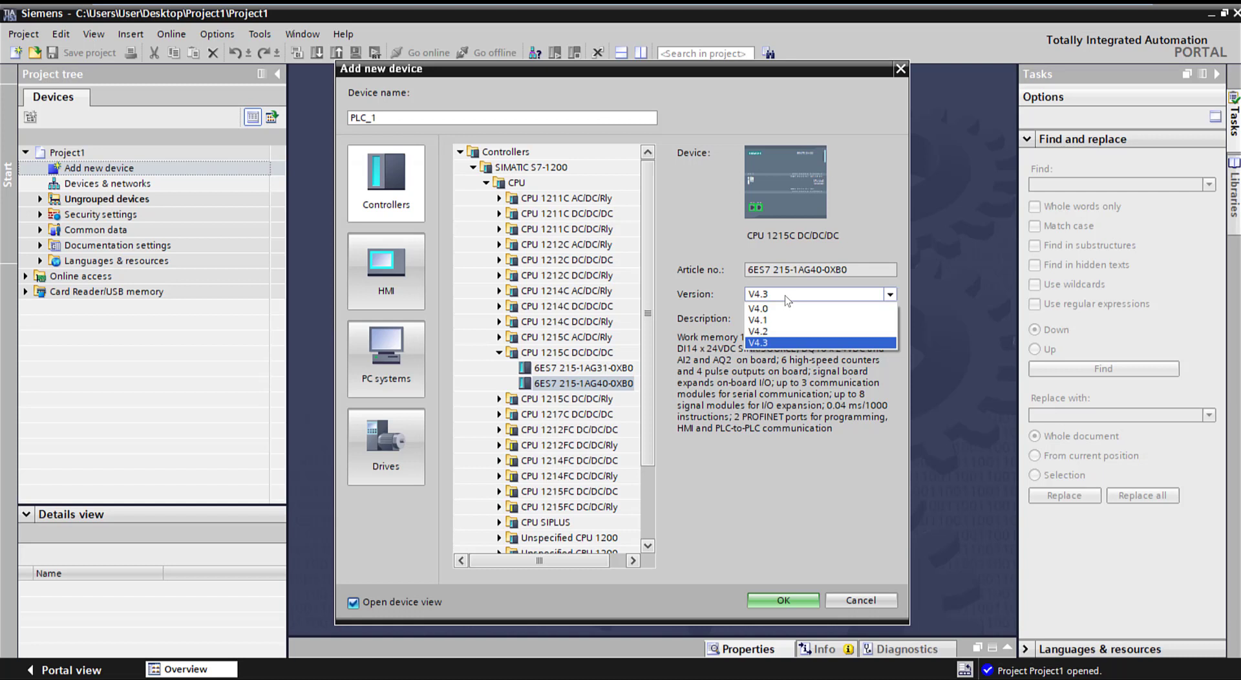
left_click(770, 344)
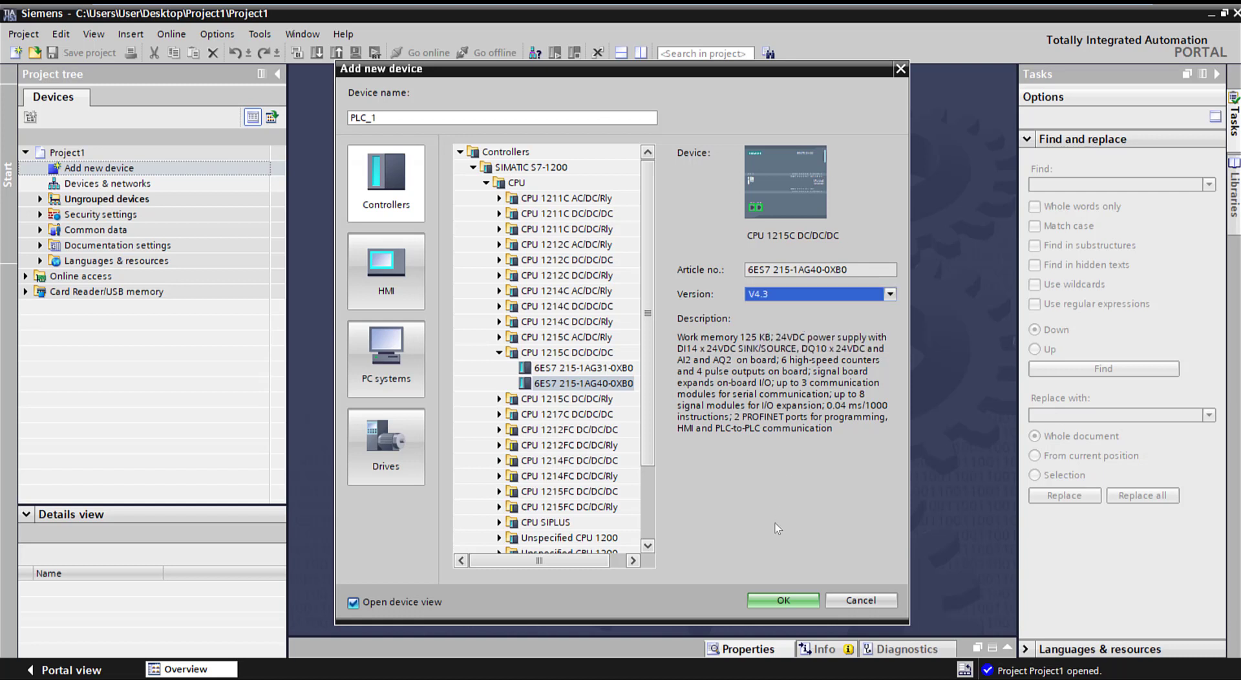
left_click(783, 600)
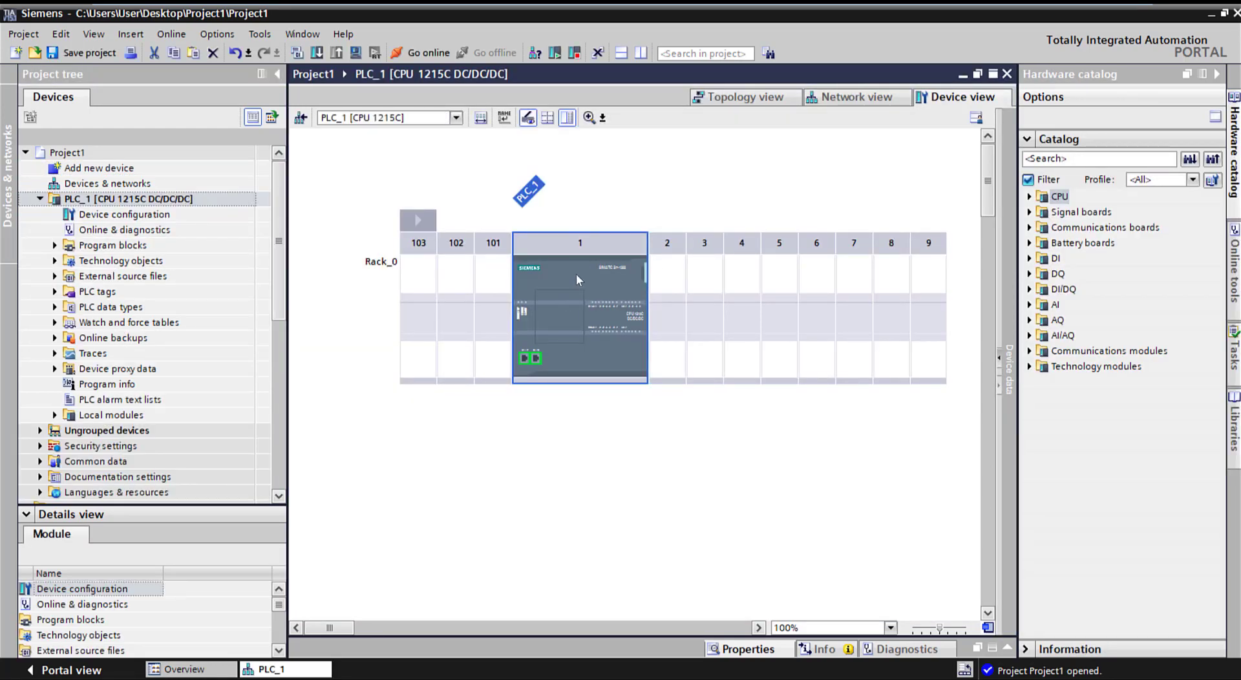
Go to the network view, then return to PLC_1's device view
left_click(857, 98)
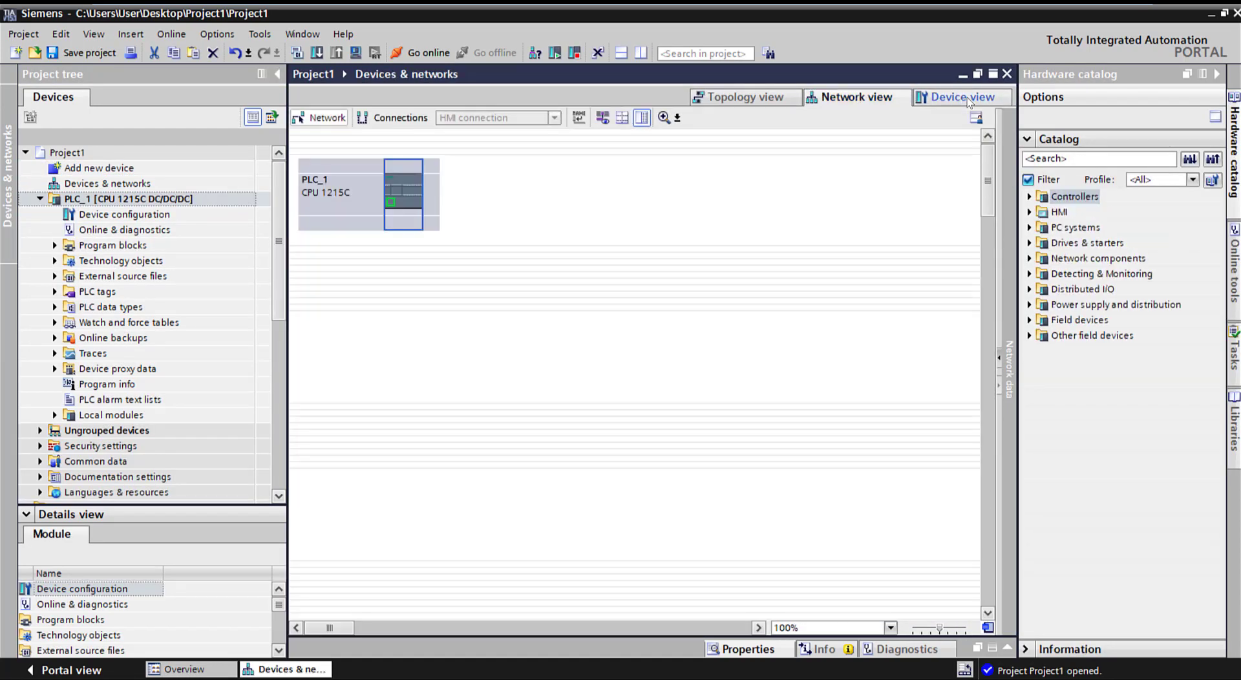
left_click(328, 210)
left_click(397, 180)
double_click(398, 186)
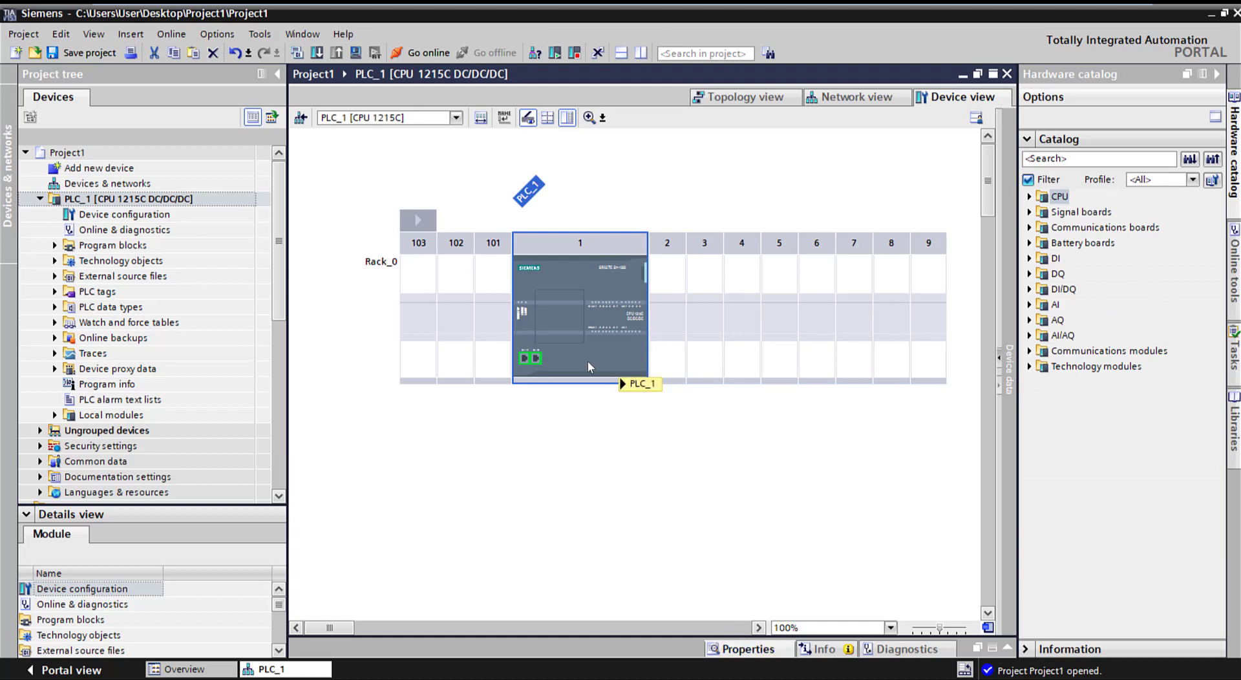
Show the CPU properties and inspect its PROFINET interface and address overview
left_click(752, 652)
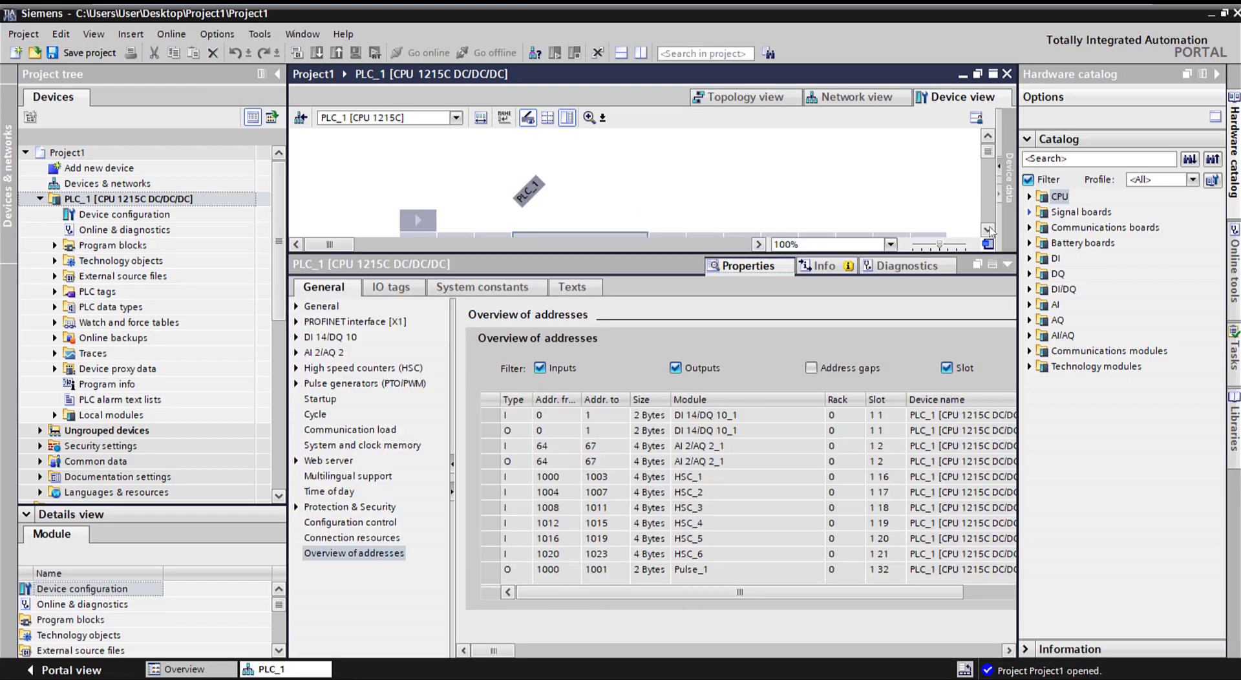
scroll(989, 230, "down", 3)
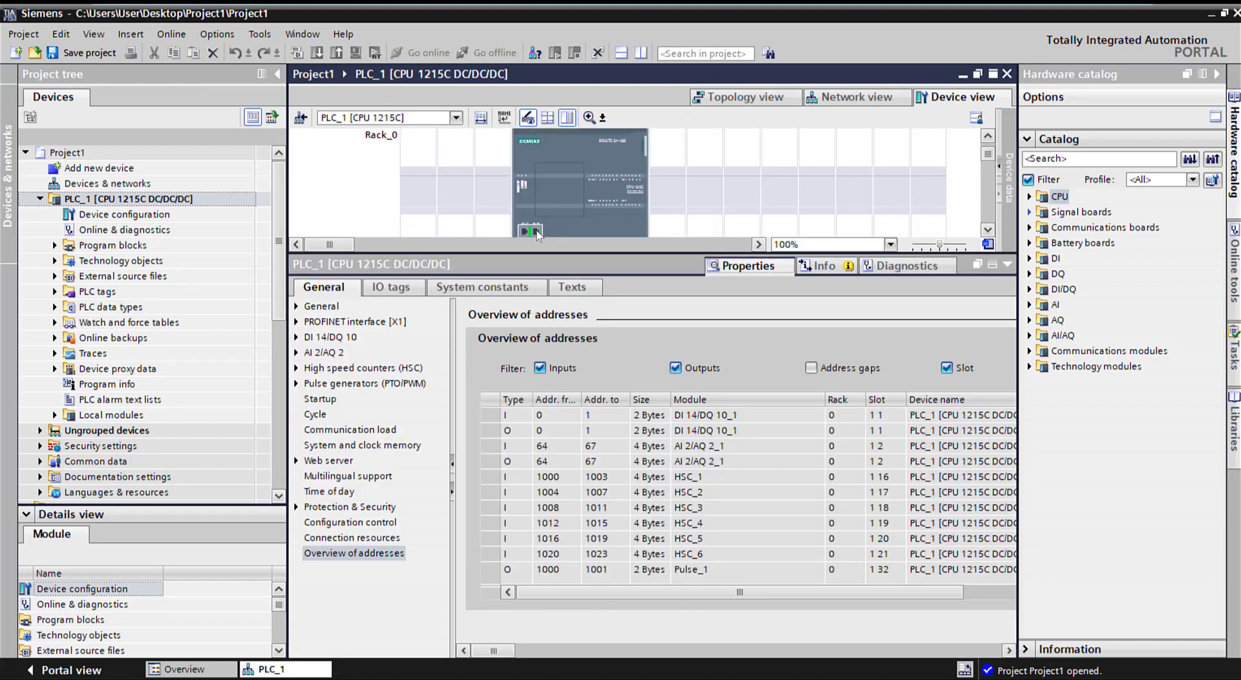
left_click(532, 231)
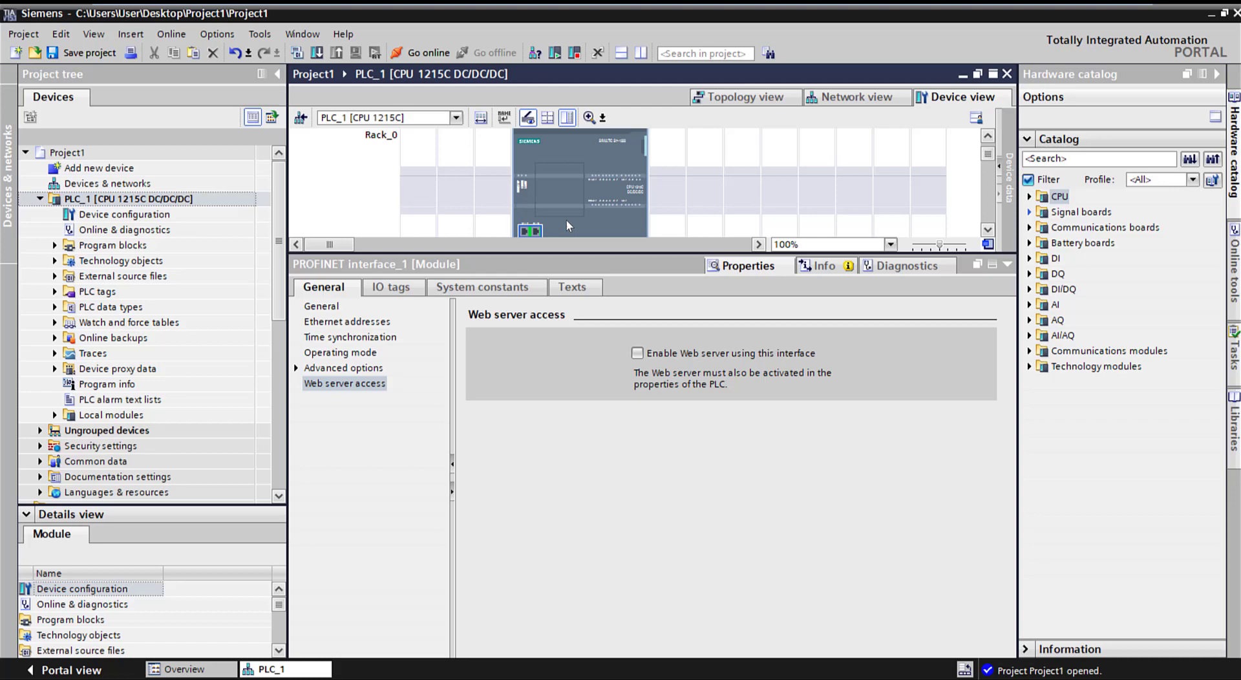
left_click(619, 223)
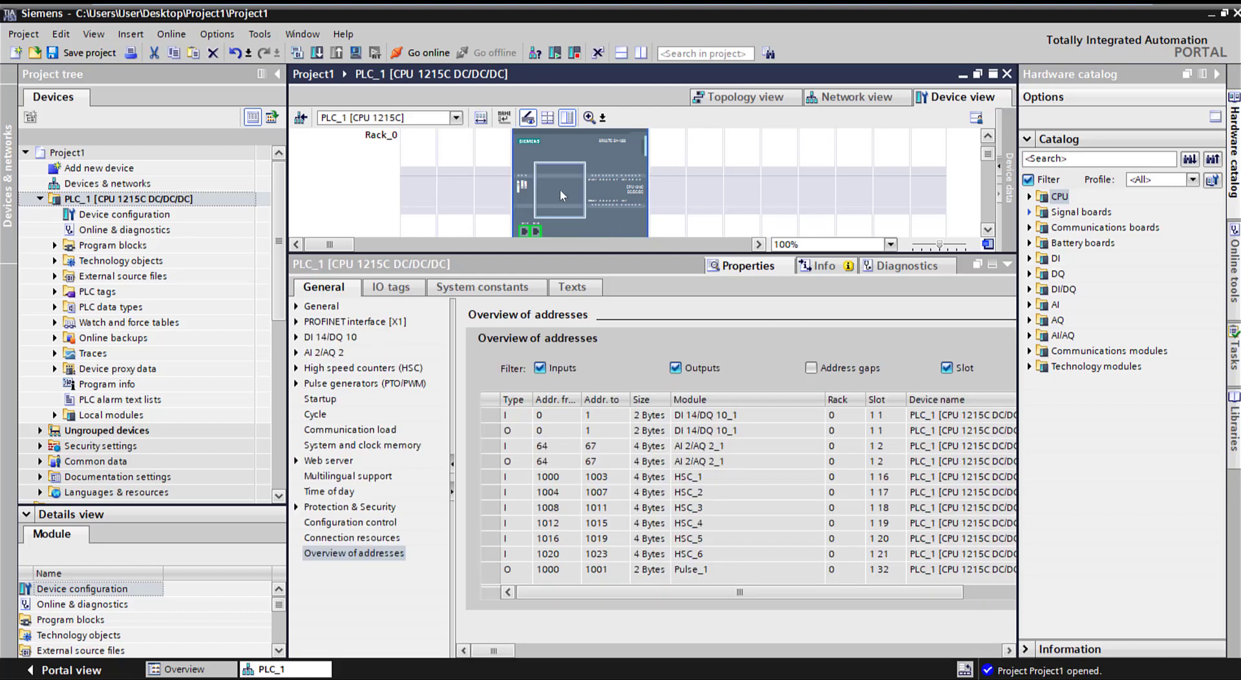
left_click(560, 189)
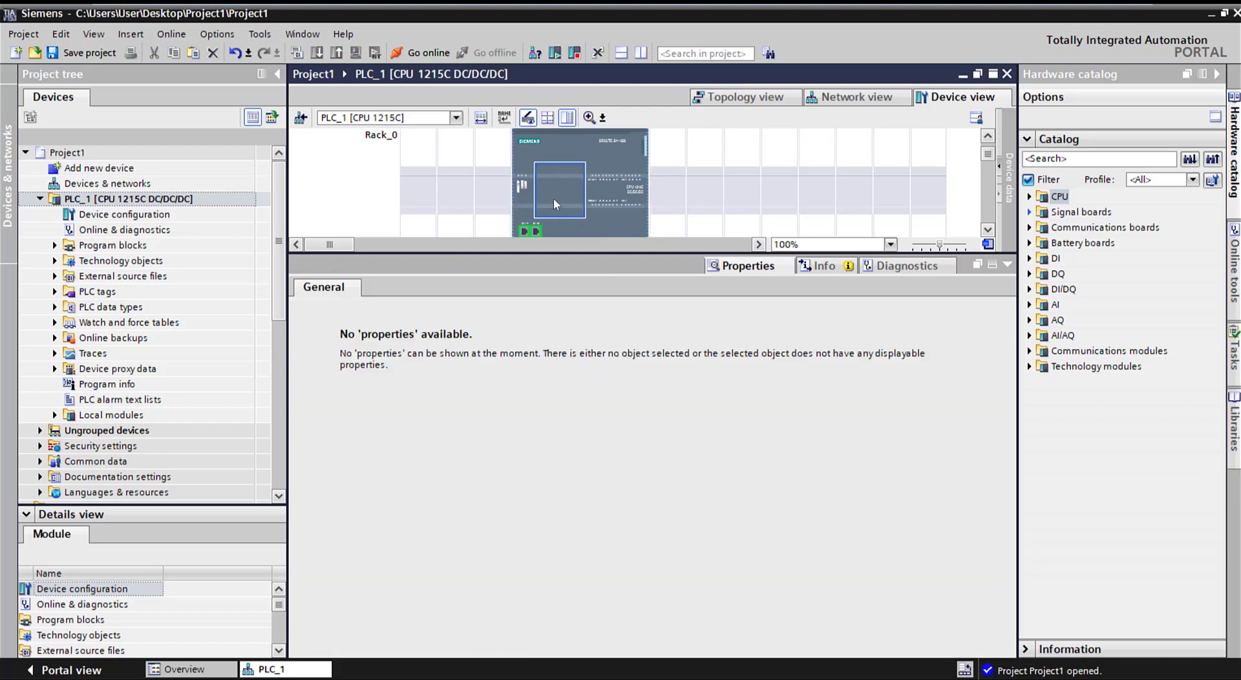
Set the PROFINET interface IP address to 192.168.10.10, leaving automatic device naming on
left_click(530, 231)
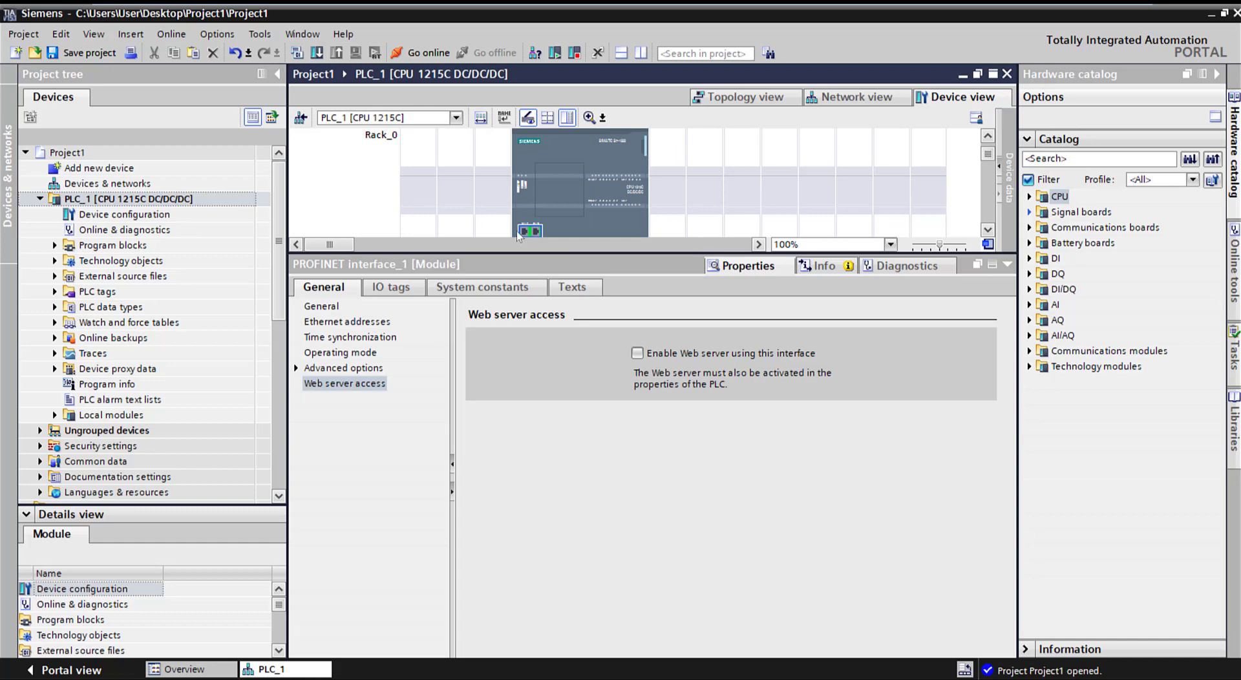
left_click(347, 322)
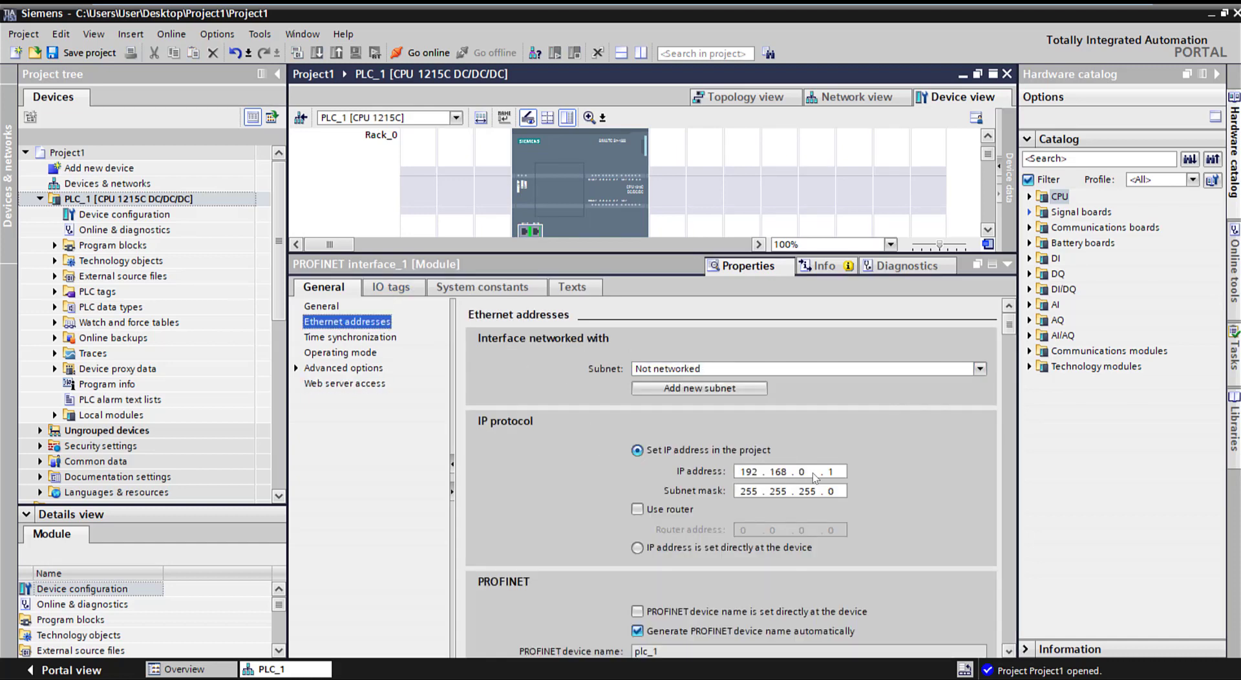
left_click(804, 473)
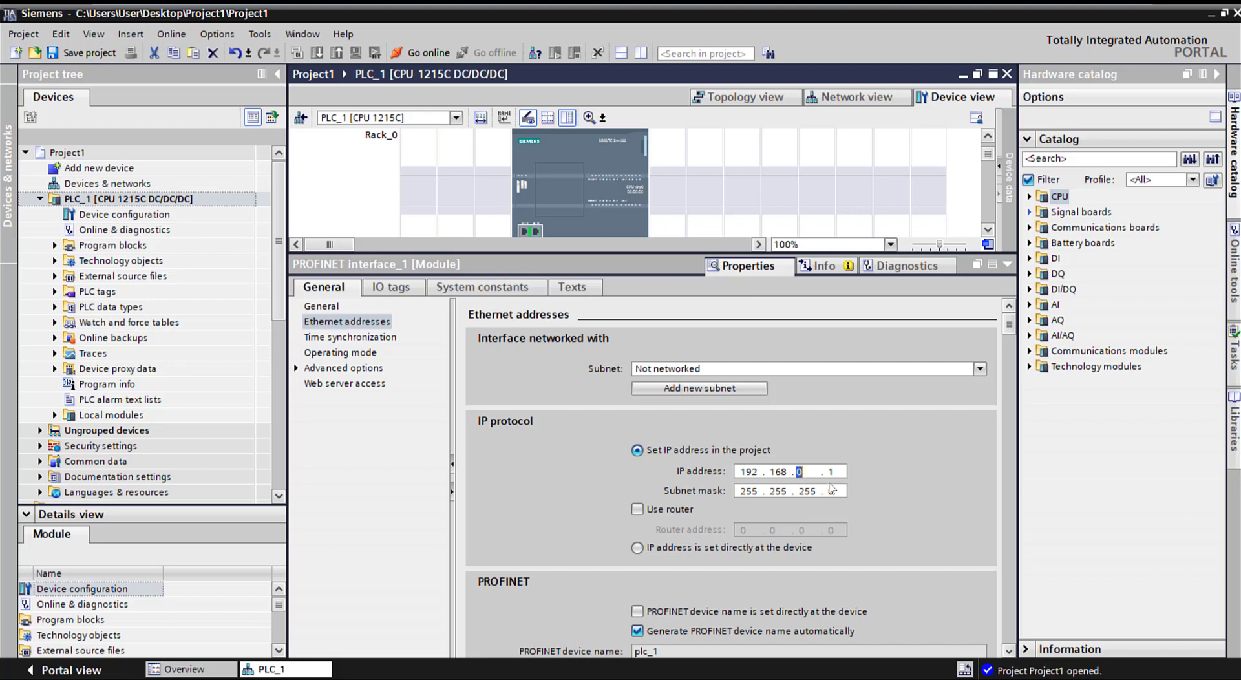
type("10")
key("period")
type("1")
key("Tab")
scroll(915, 527, "down", 3)
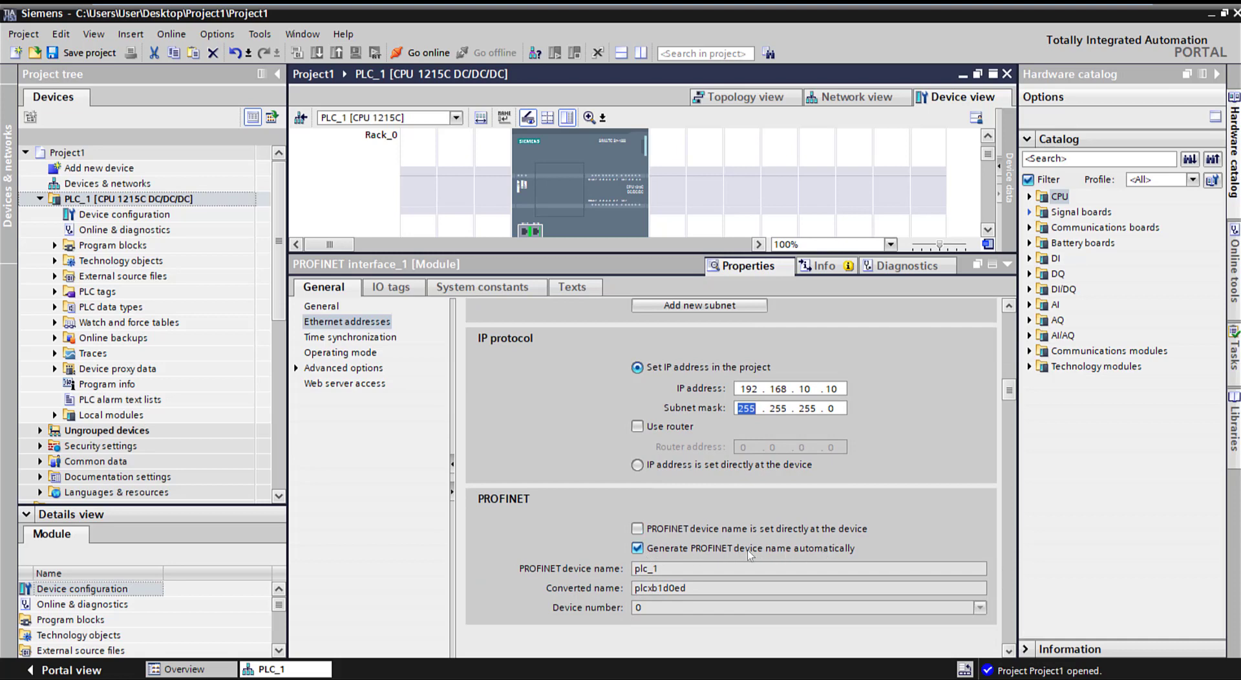
left_click(637, 549)
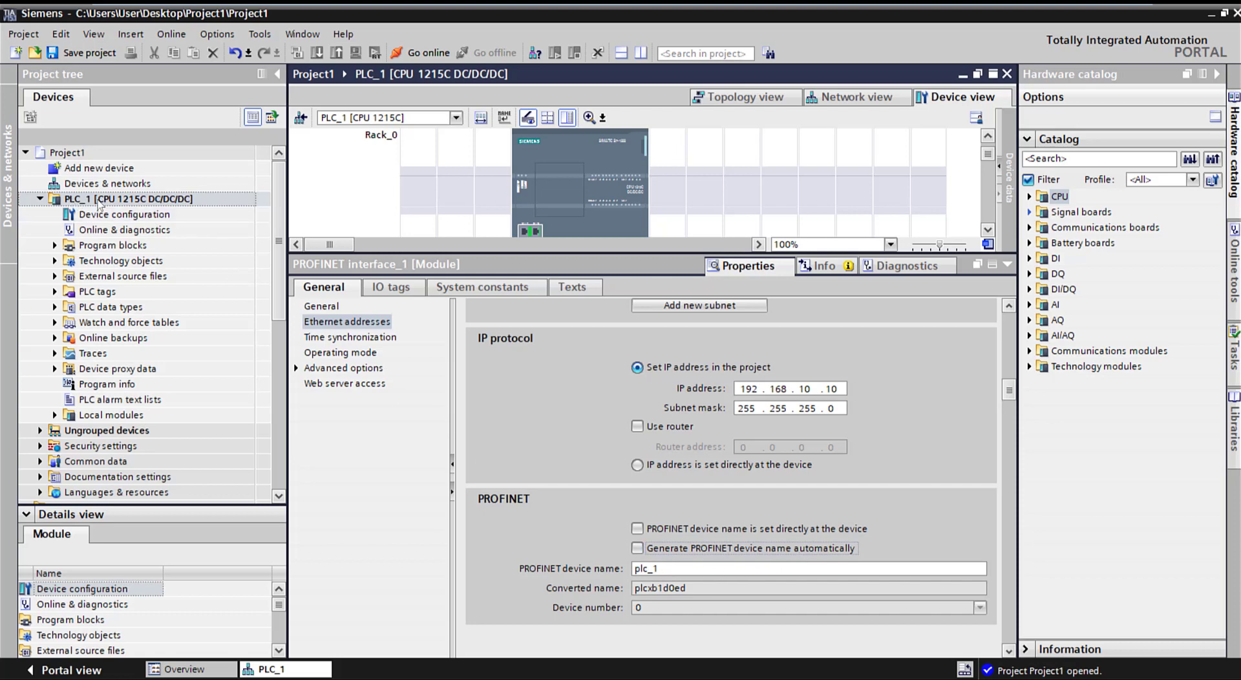
left_click(637, 549)
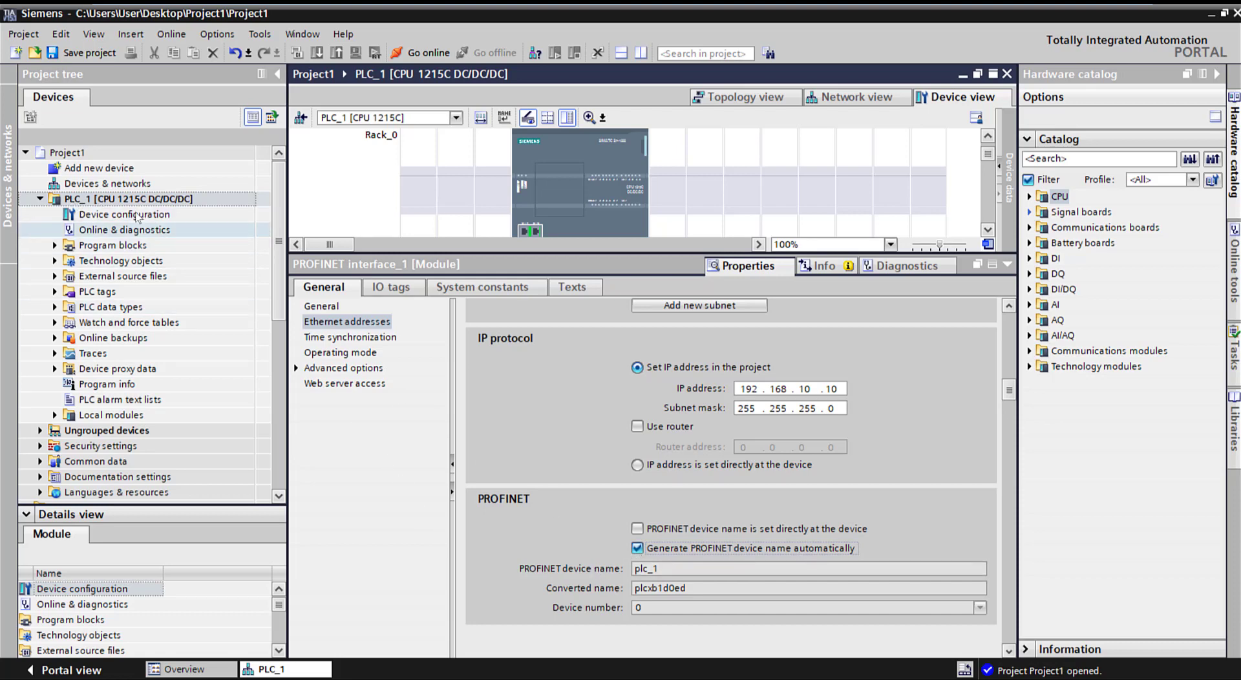
Rename PLC_1 to 1200plc in the project tree
left_click(88, 200)
left_click(95, 199)
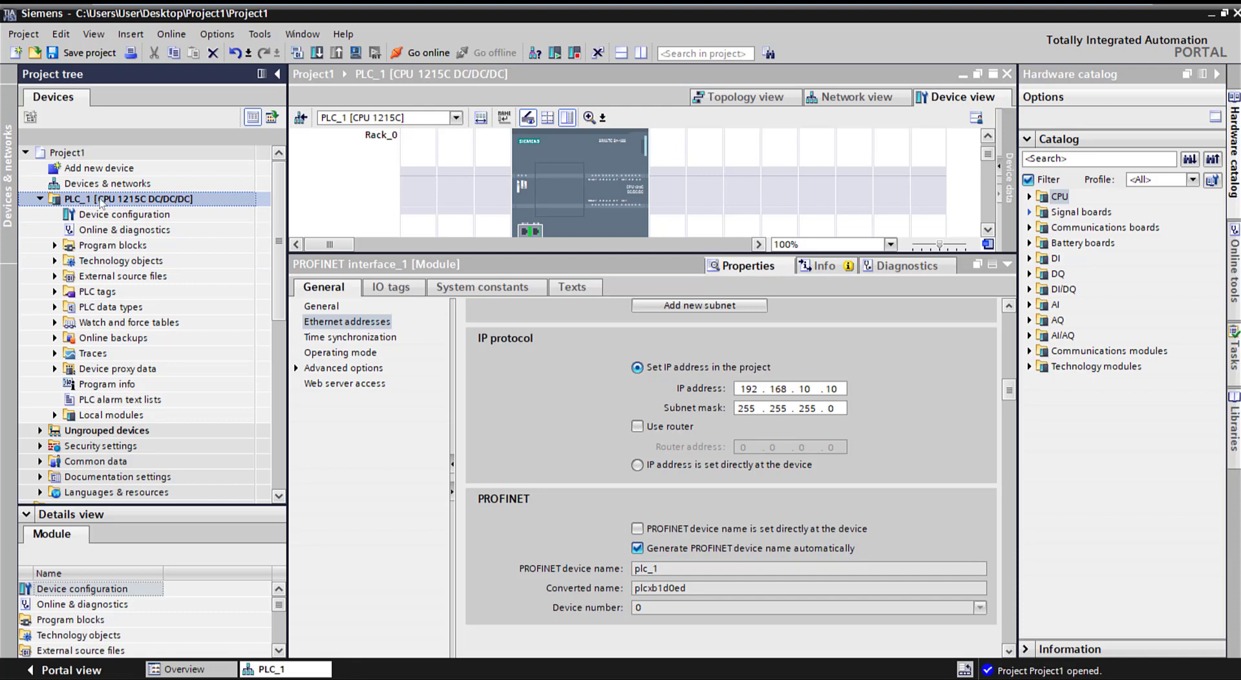
type("1200p")
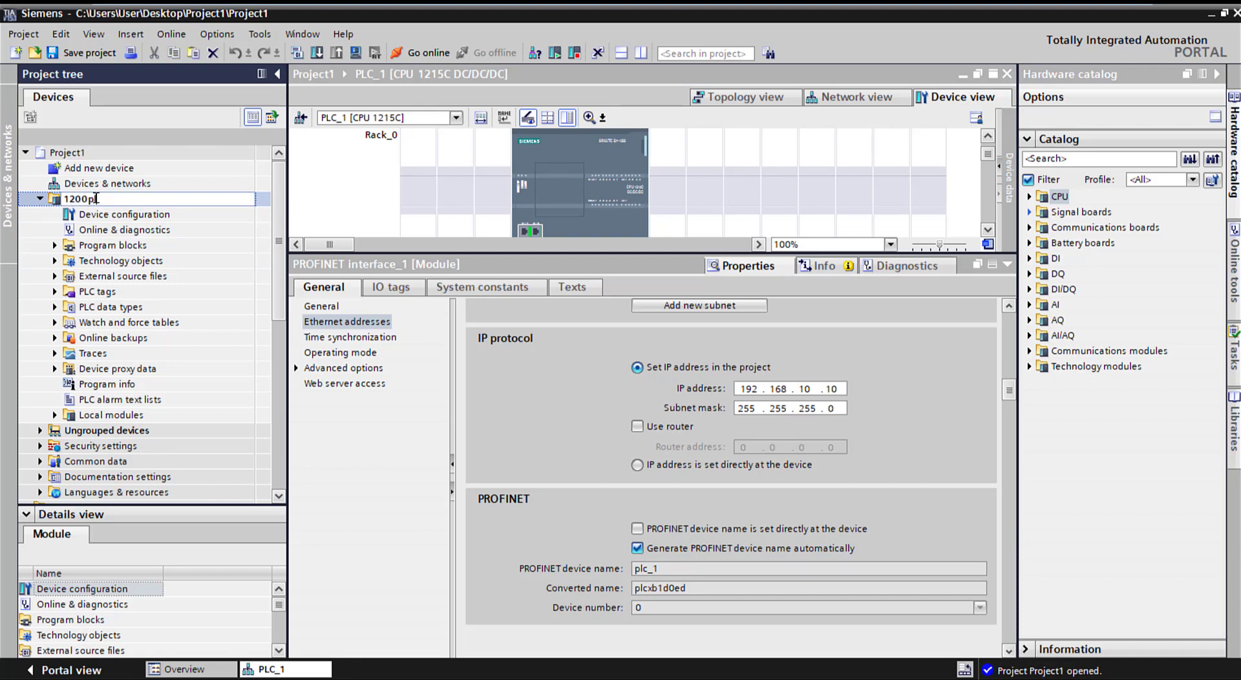
type("lc")
key("Return")
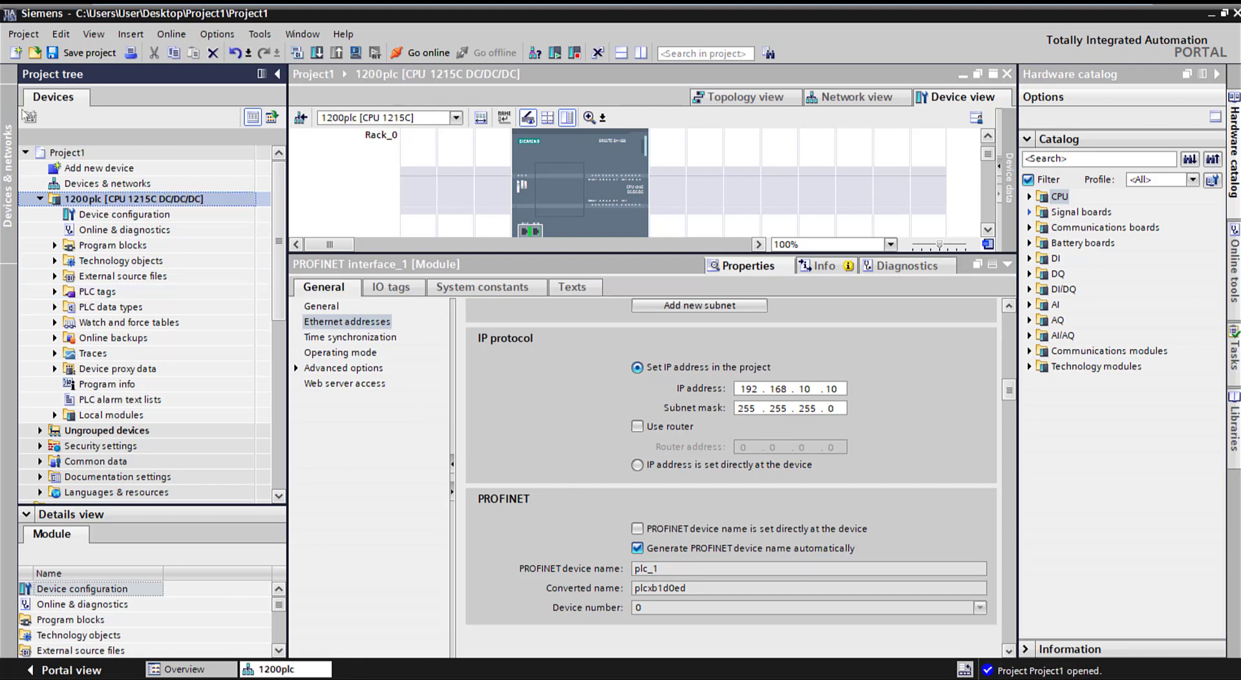
Compile 1200plc and return to the interface's Ethernet address settings
left_click(297, 53)
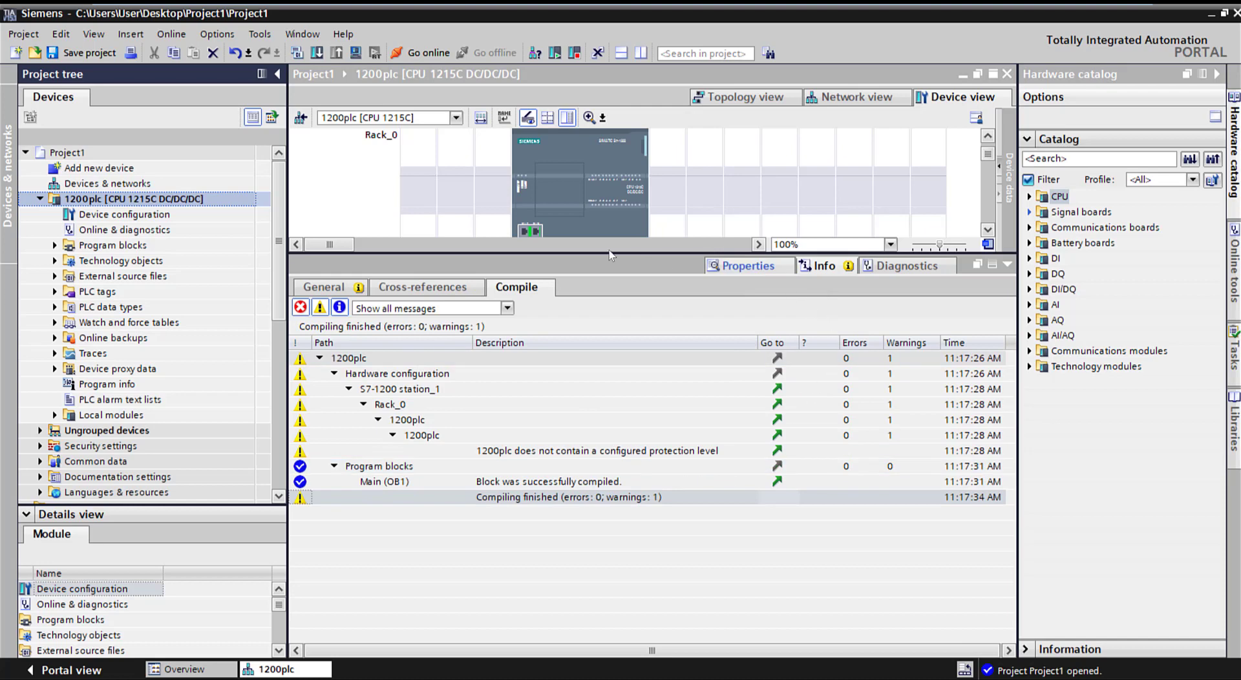
left_click(564, 226)
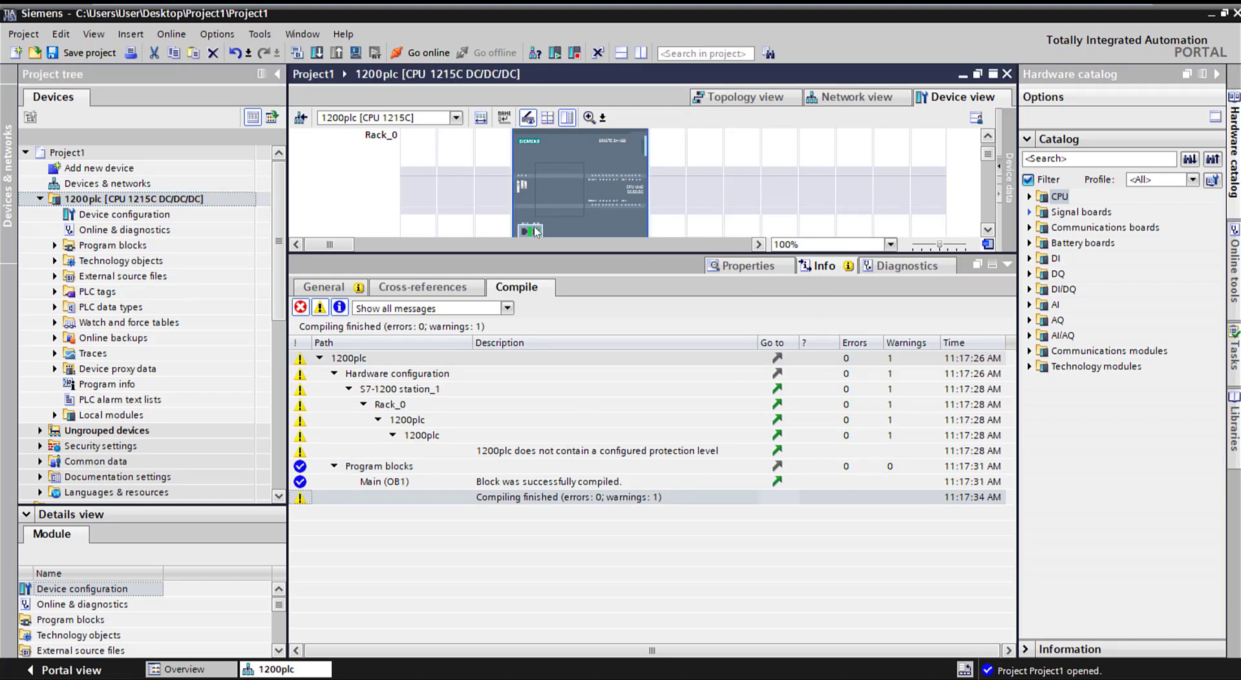
left_click(750, 266)
scroll(751, 584, "down", 3)
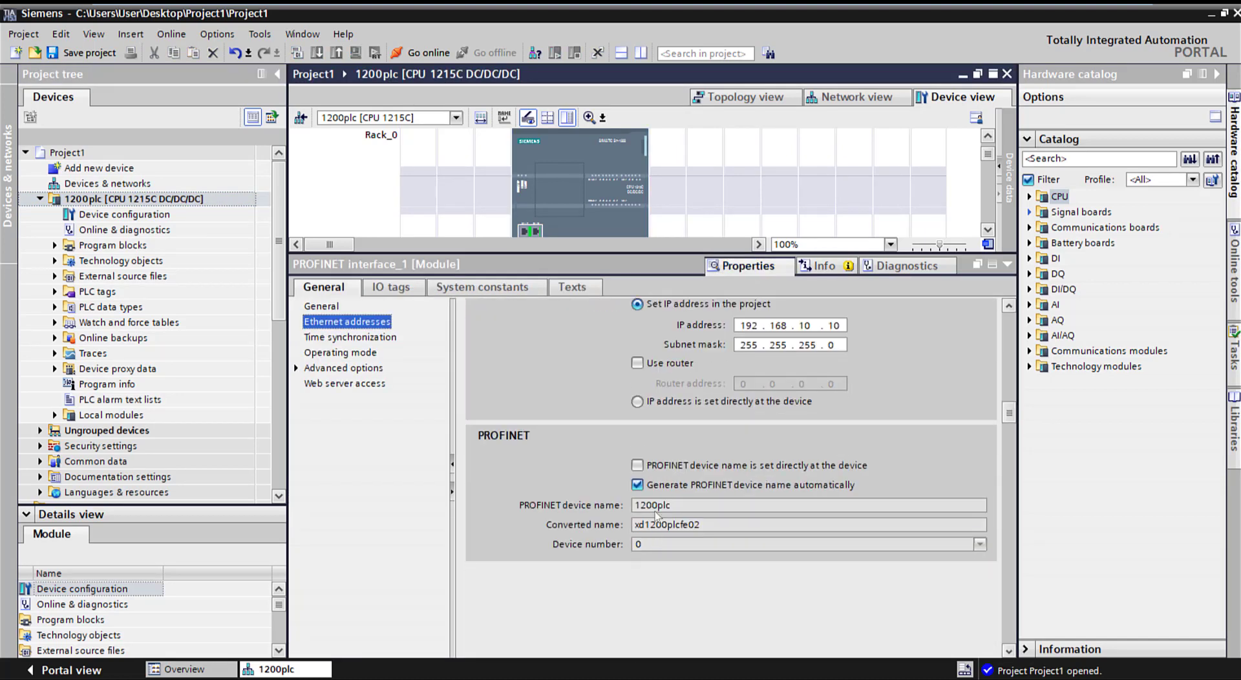
Turn off automatic naming and set the PROFINET device name to PLC1
mouse_move(637, 525)
left_mouse_down()
mouse_move(715, 516)
mouse_move(624, 507)
left_mouse_up()
left_click(638, 485)
left_click(654, 505)
type("PLC")
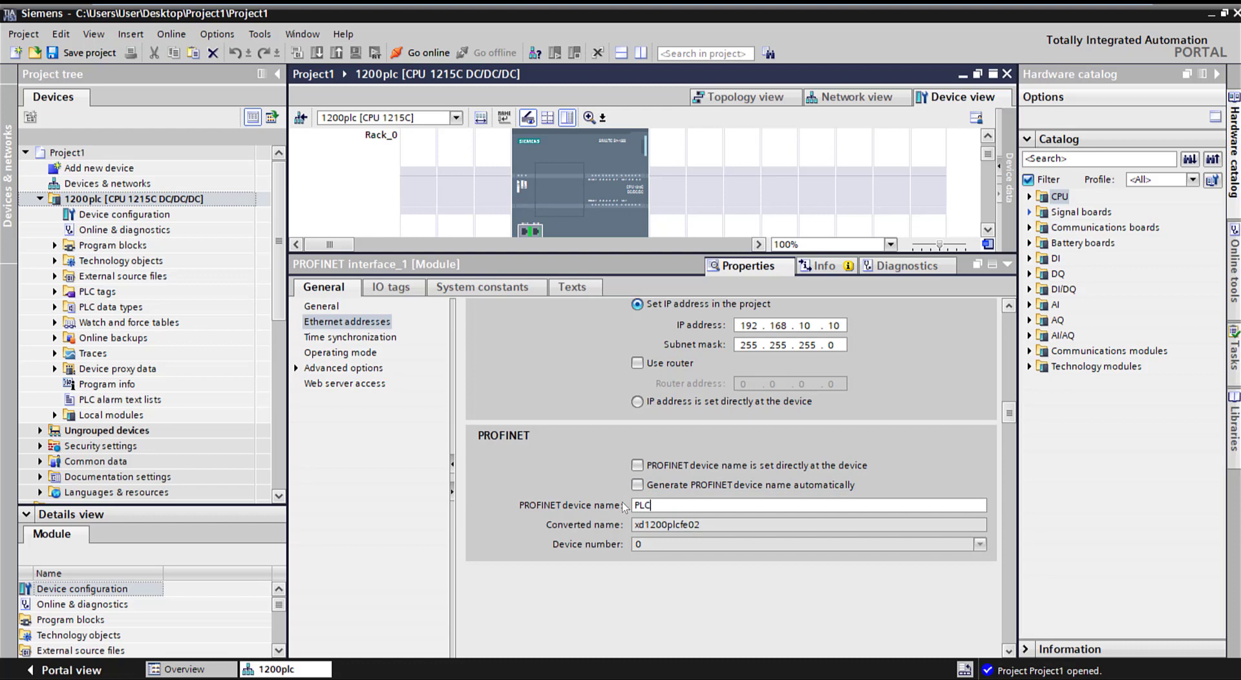
type("1")
key("Tab")
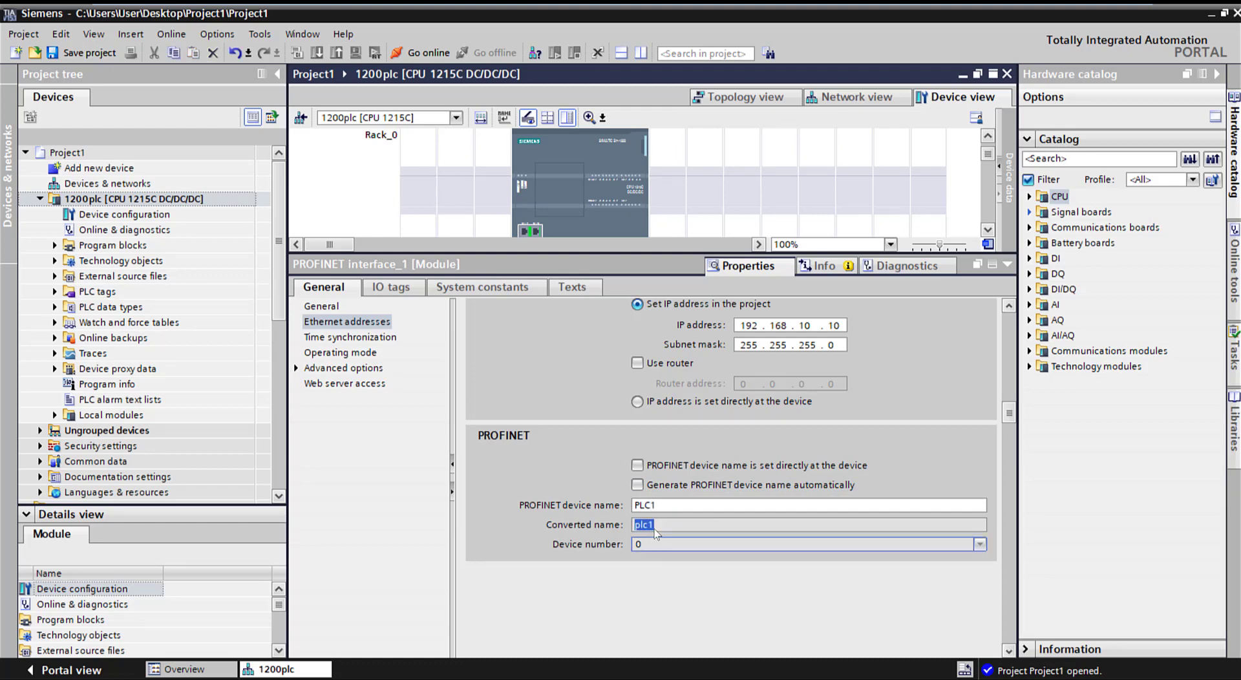
key("Tab")
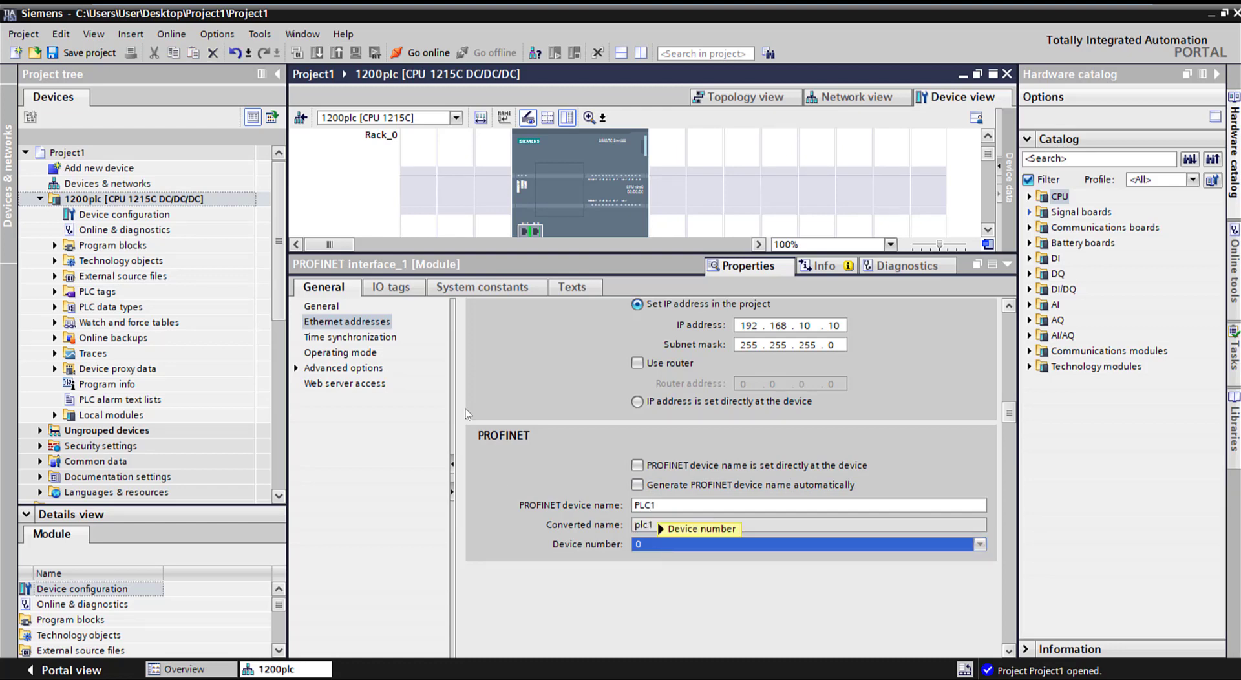
Tick 'Enable Web server using this interface' under Web server access and collapse the properties pane
left_click(374, 340)
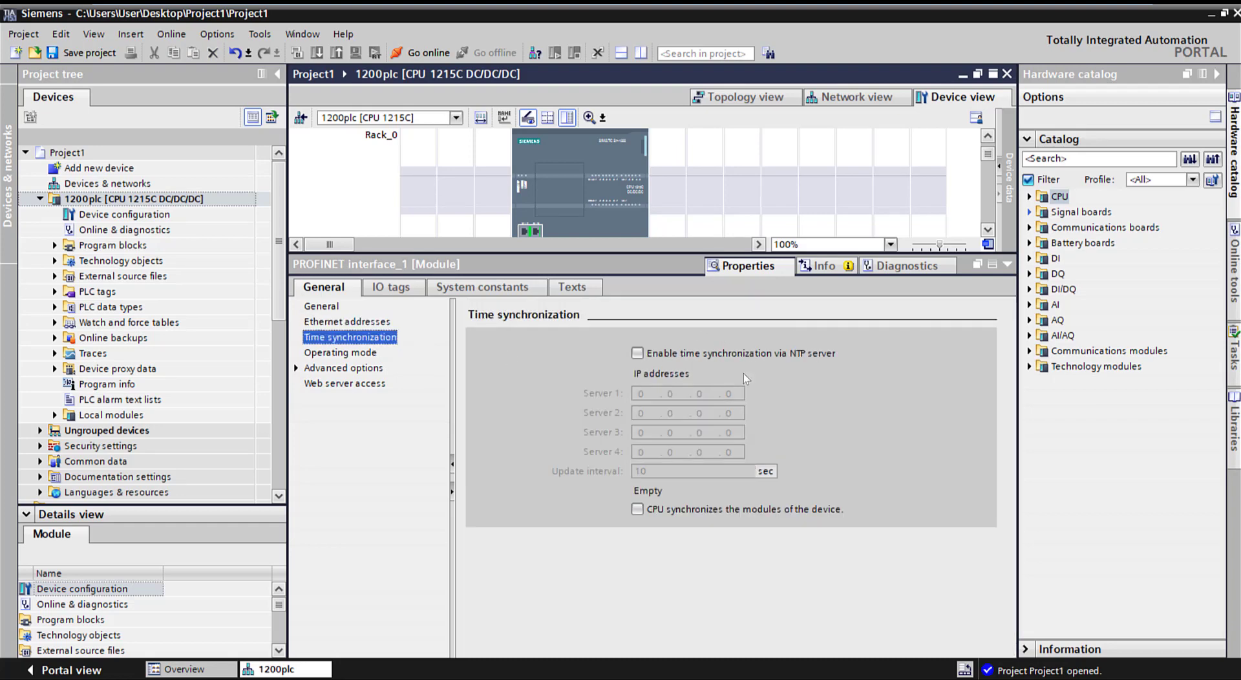
left_click(345, 354)
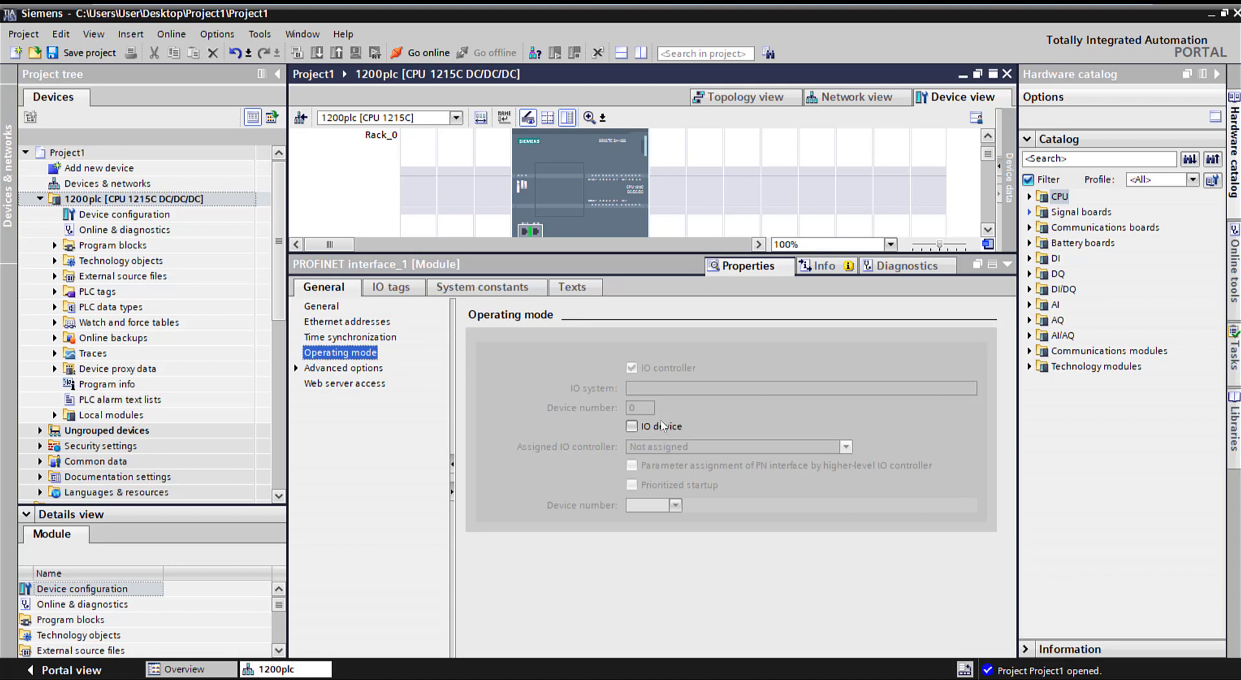
left_click(372, 371)
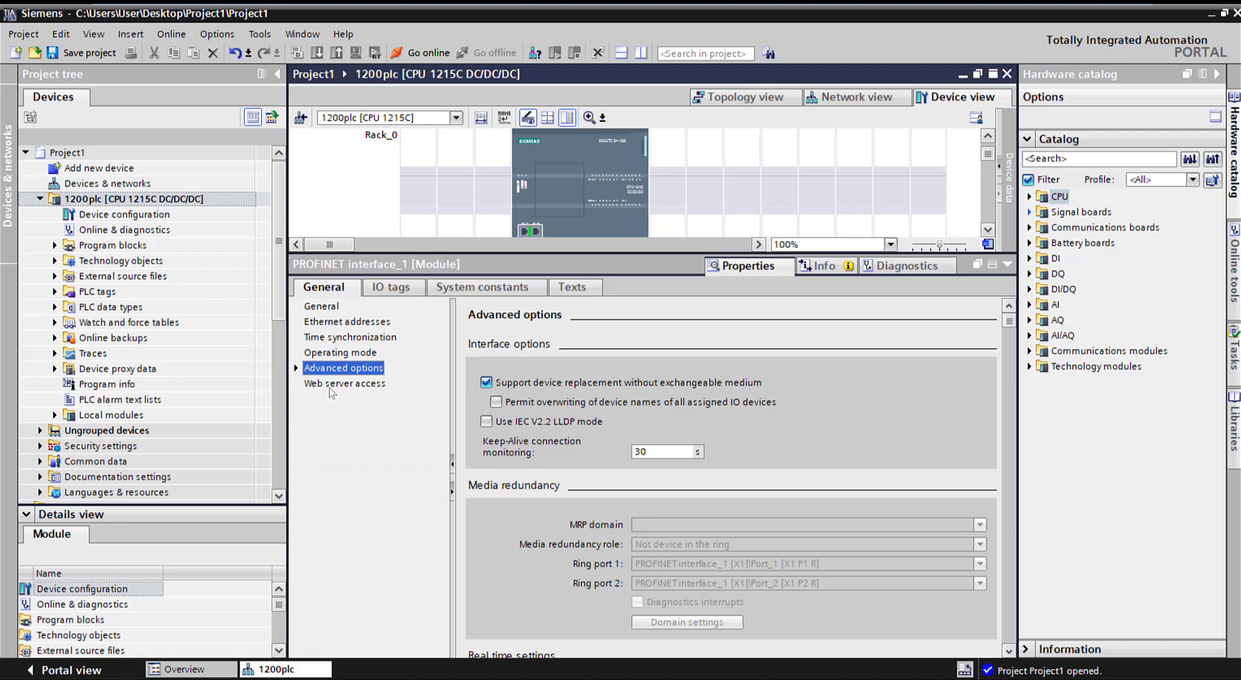
left_click(354, 386)
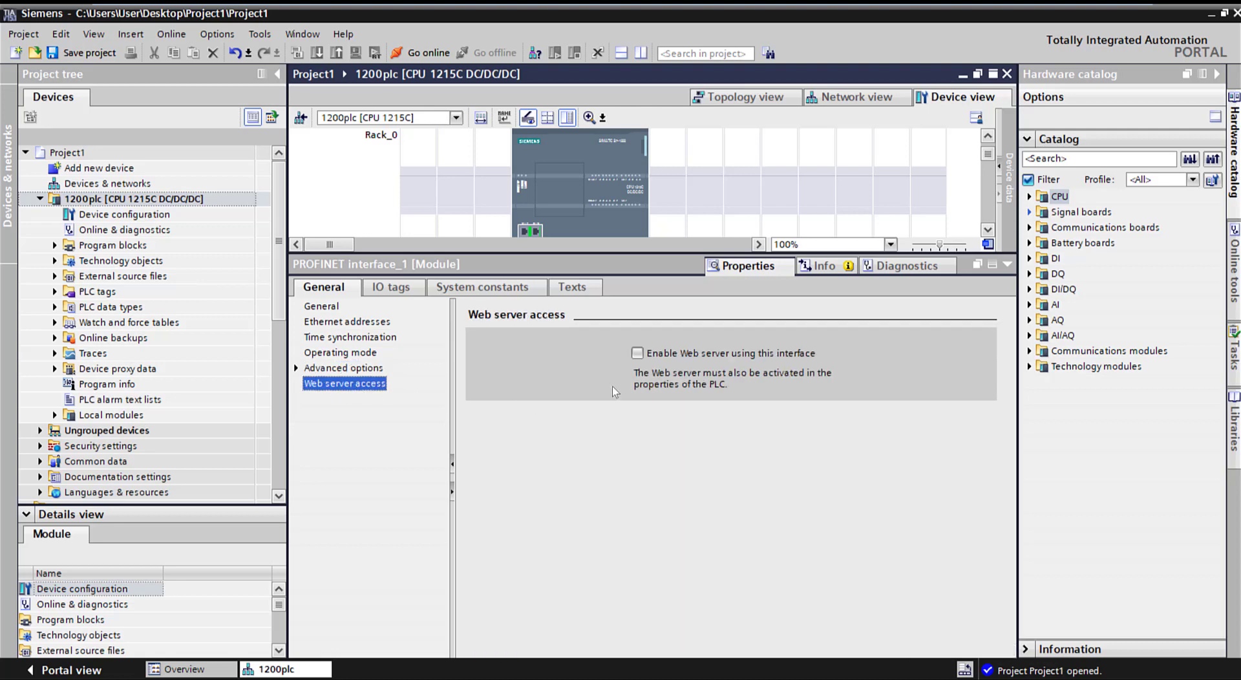
left_click(638, 353)
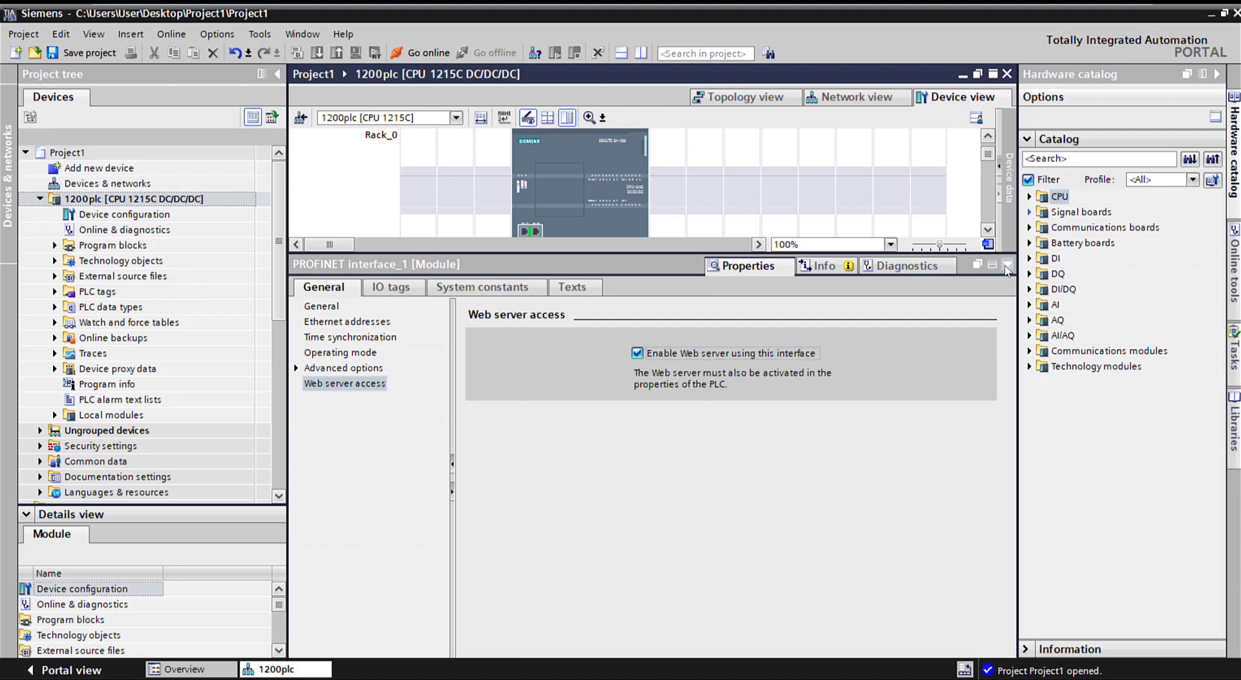
left_click(981, 278)
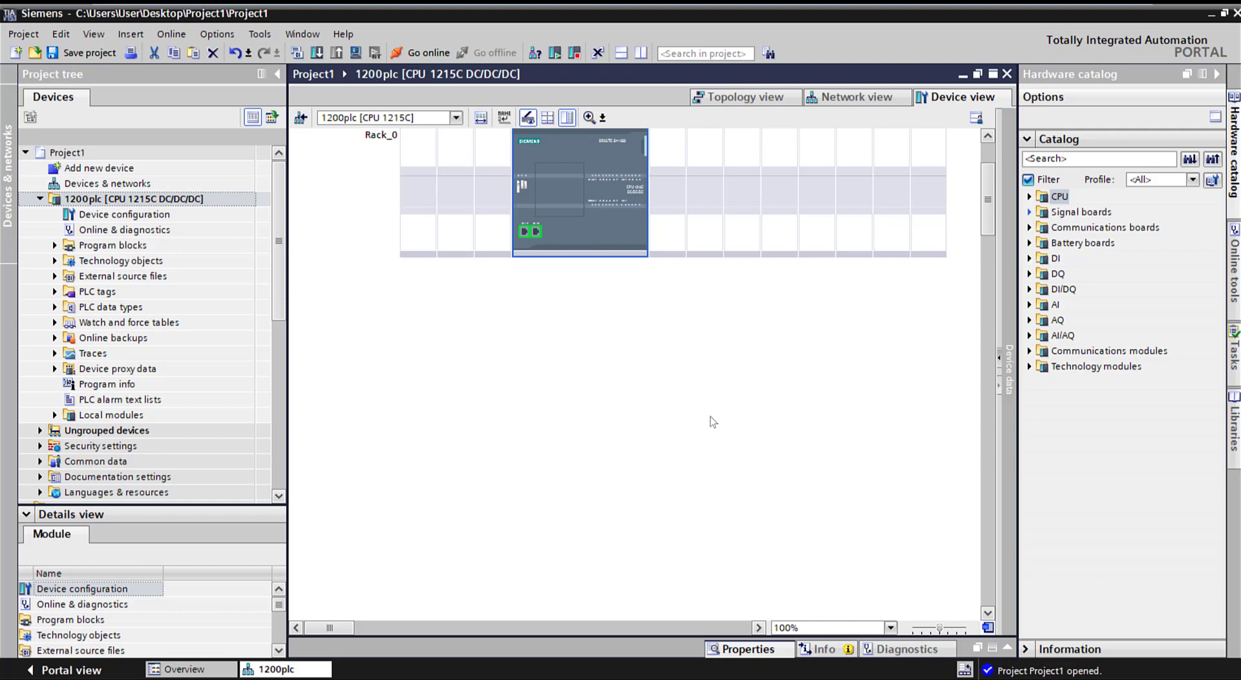
Restore the properties pane and review the CPU's General information sections
left_click(747, 653)
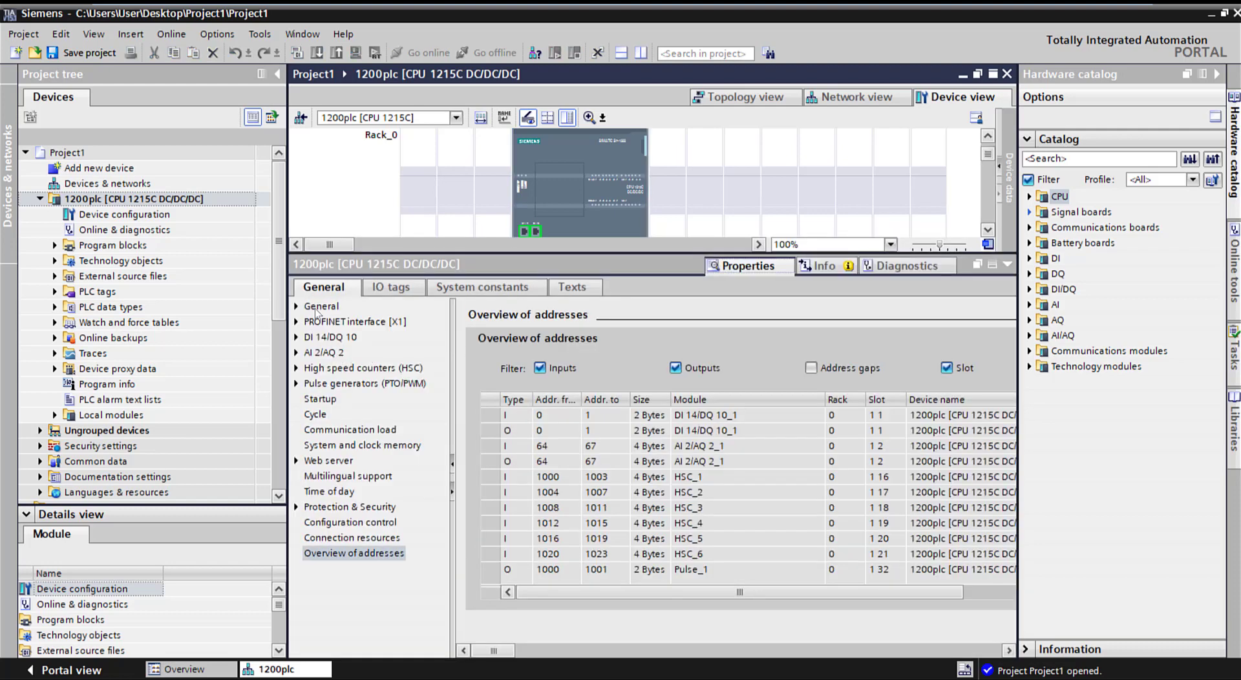
left_click(302, 308)
left_click(296, 307)
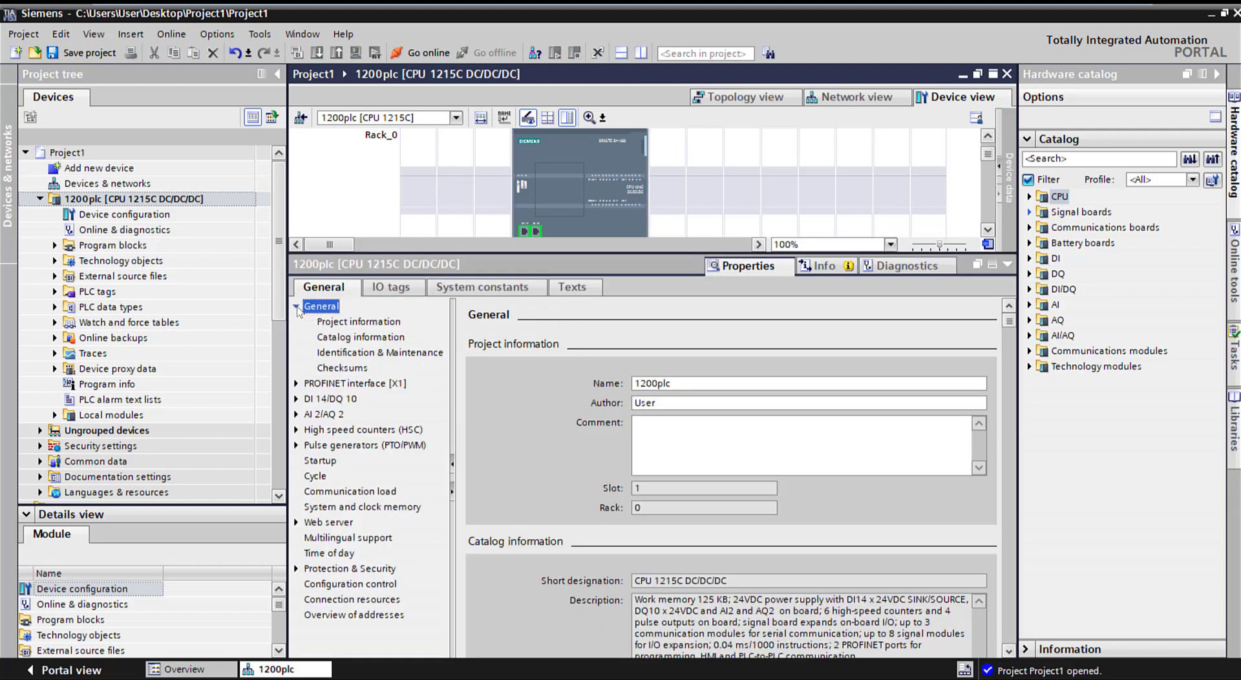
left_click(341, 322)
left_click(357, 340)
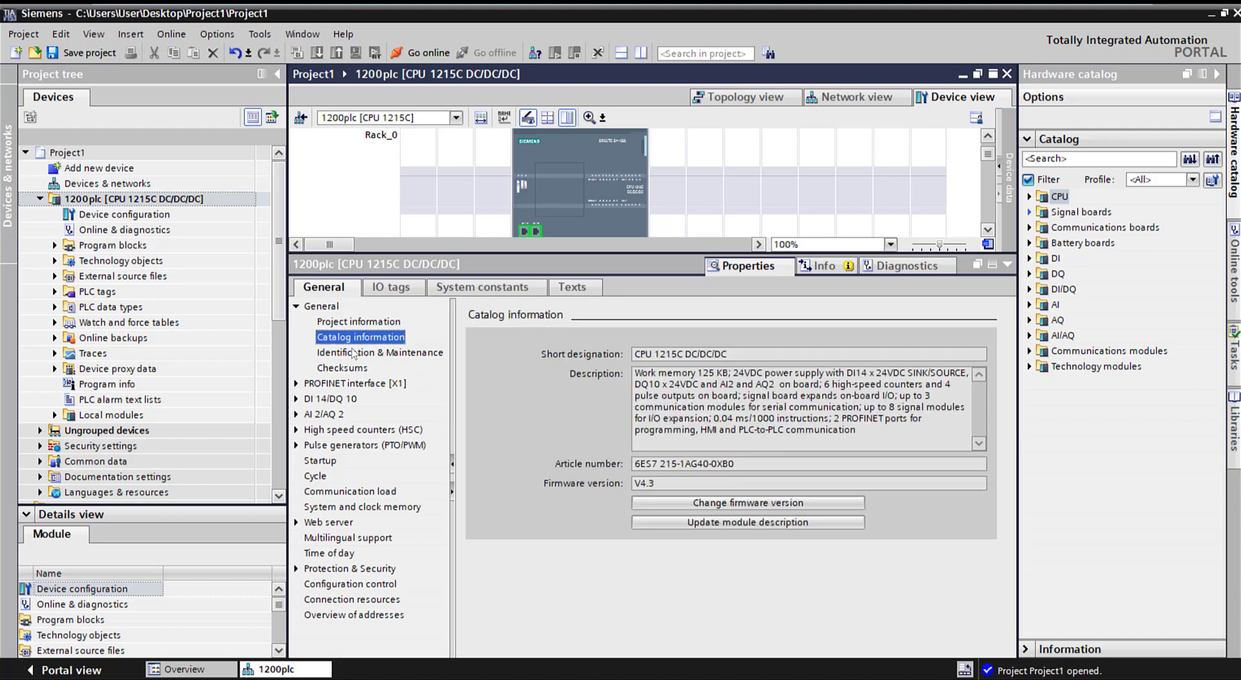
left_click(354, 353)
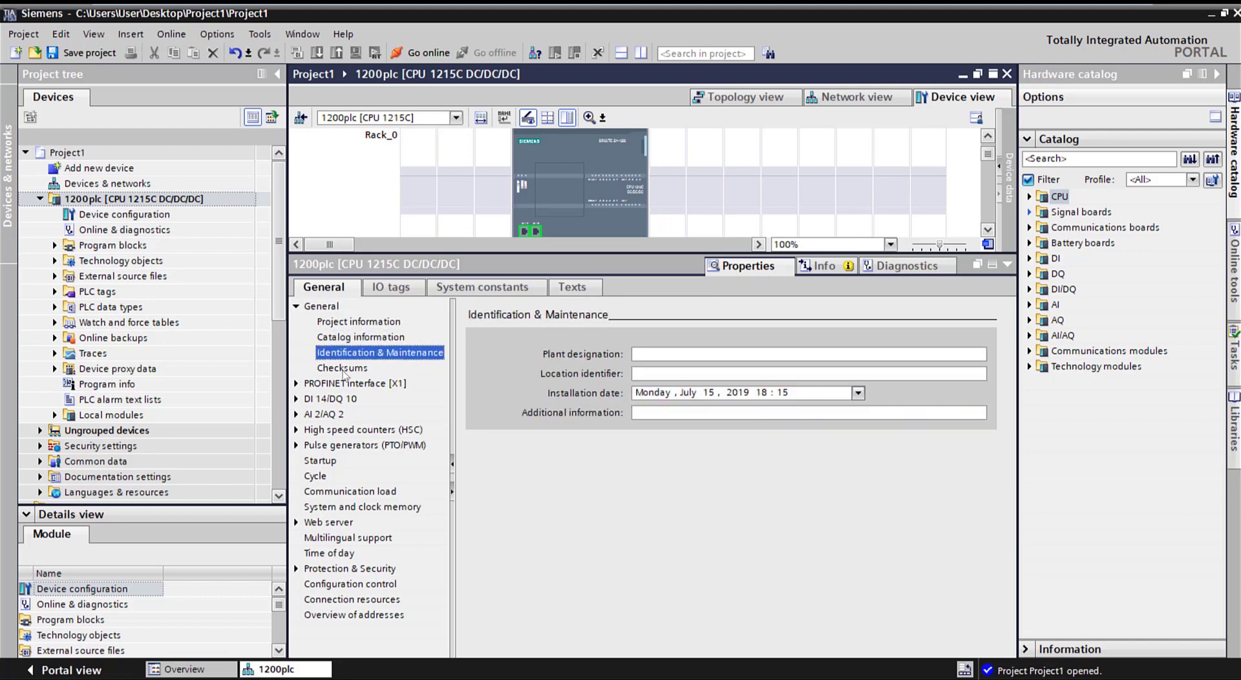
left_click(343, 372)
Review PROFINET interface [X1] general, Ethernet address and time synchronization settings
left_click(324, 386)
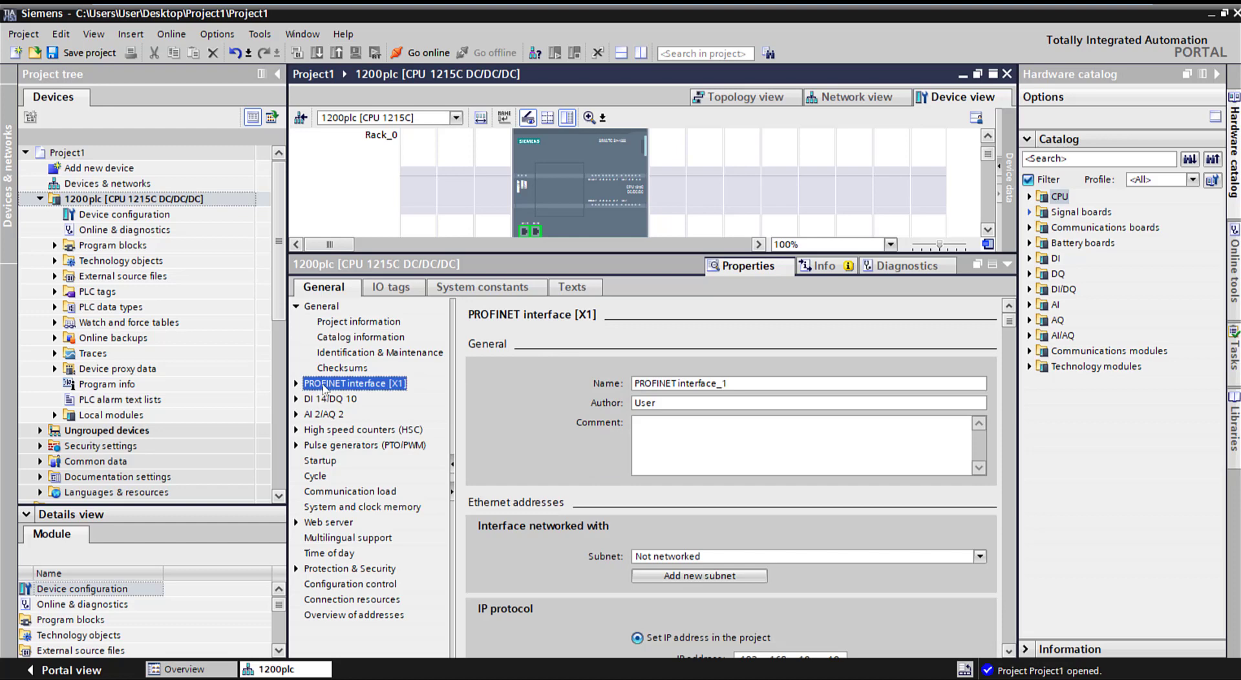
left_click(296, 384)
left_click(331, 400)
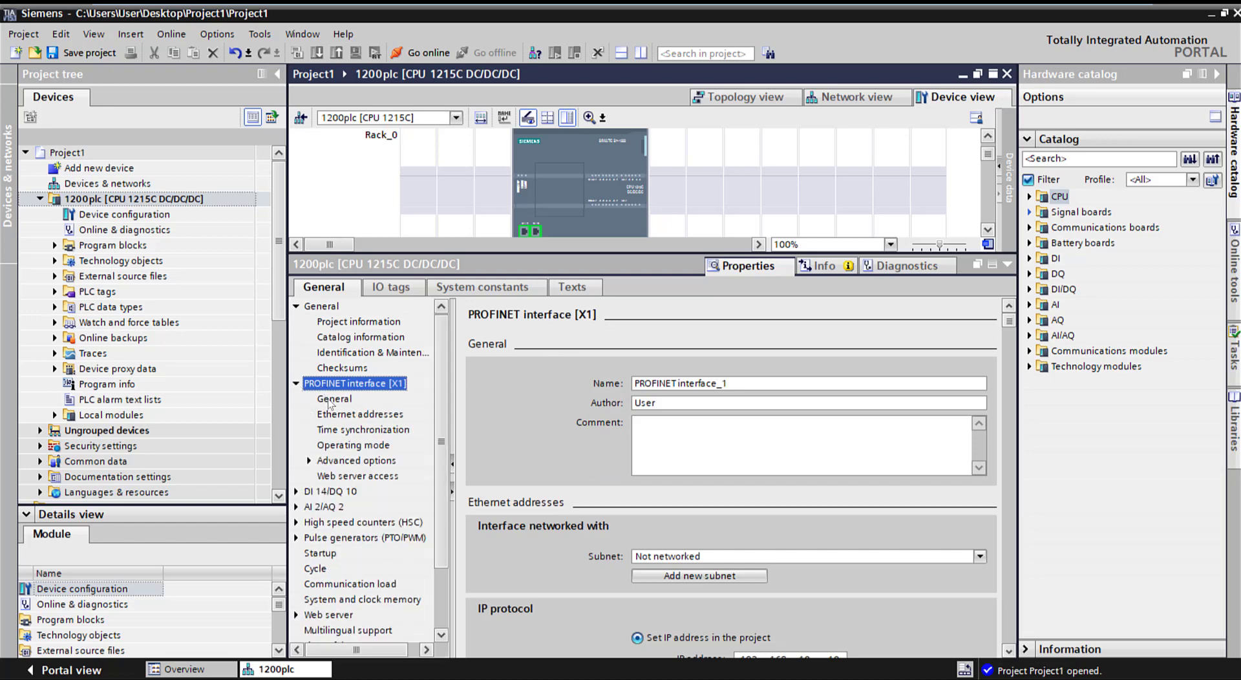
left_click(341, 416)
left_click(333, 431)
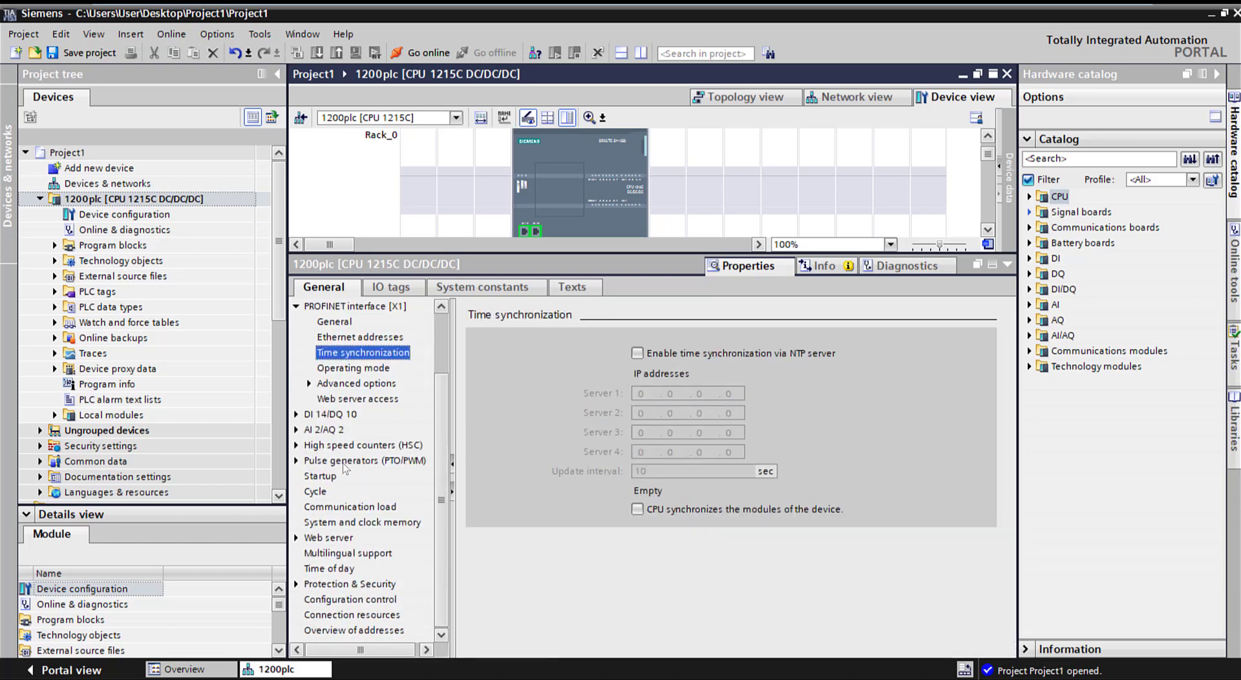
Review DI 14/DQ 10 inputs, outputs and I/O addresses, keeping the 6.4 ms input filter
left_click(328, 415)
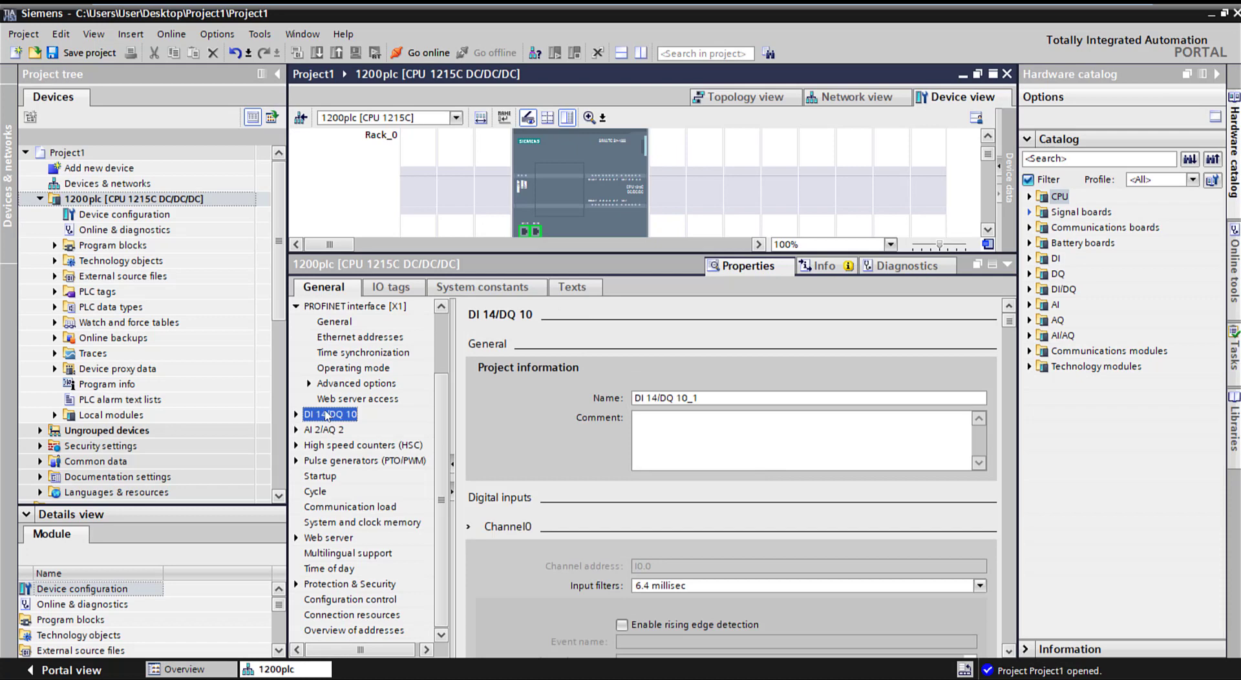
left_click(296, 414)
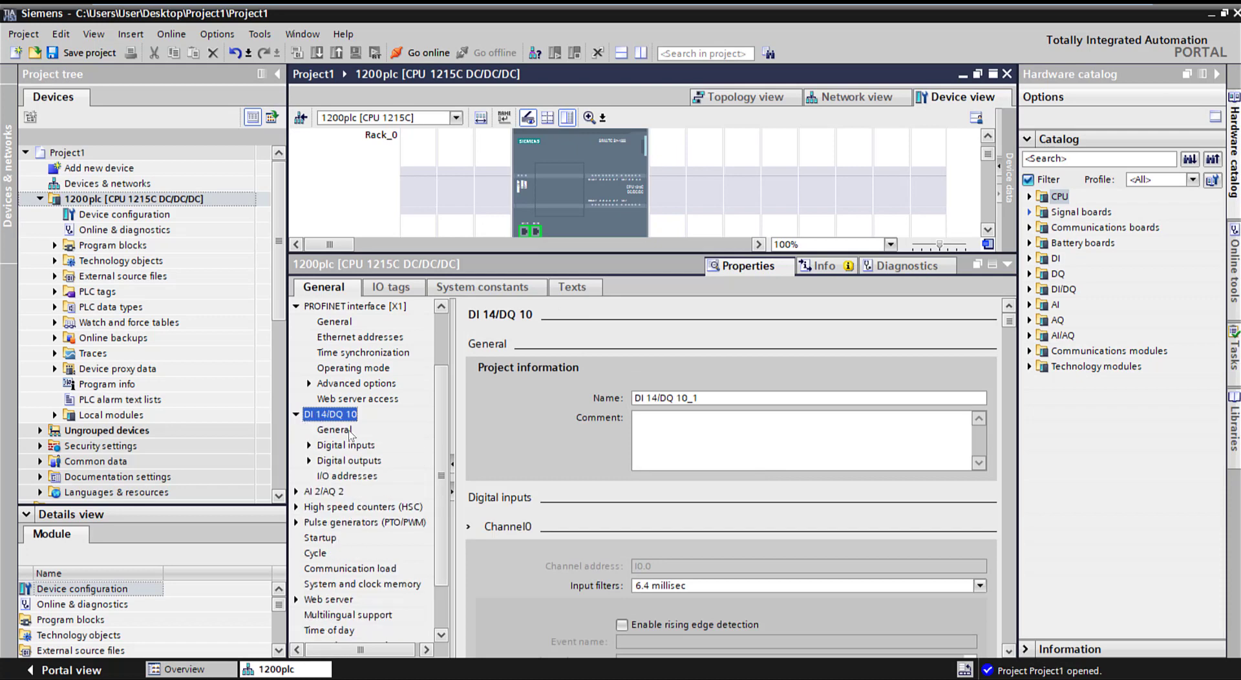
left_click(333, 448)
left_click(309, 445)
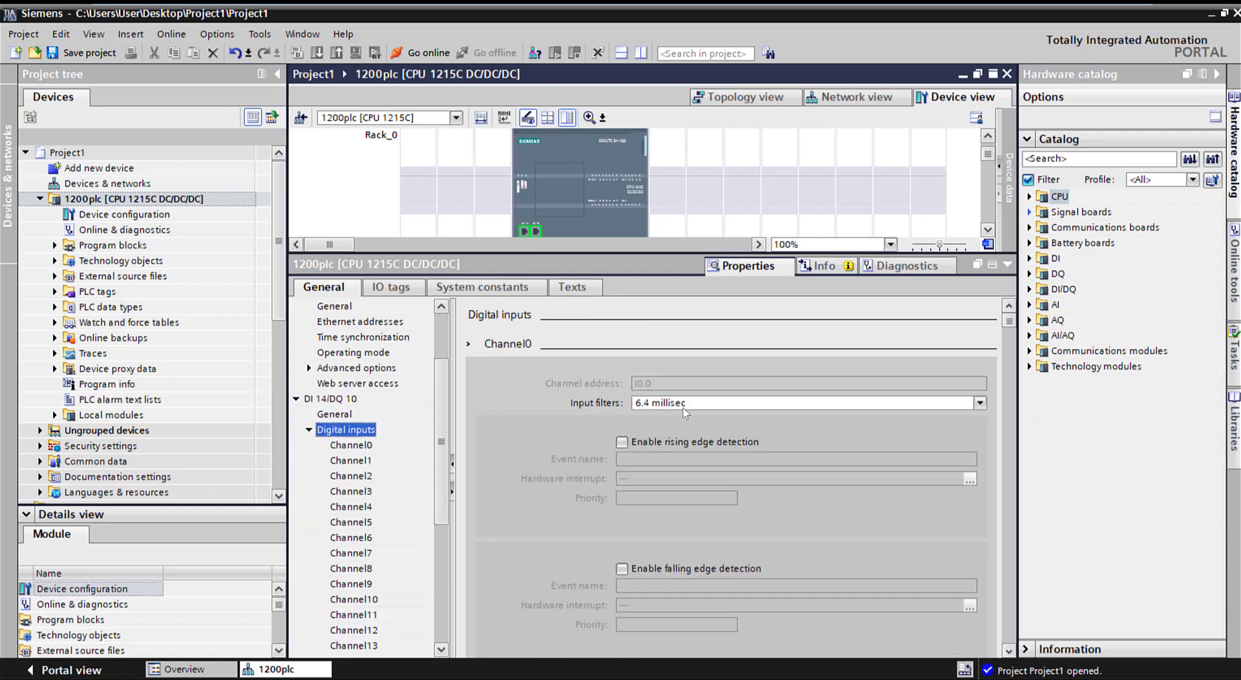
left_click(673, 405)
left_click(520, 436)
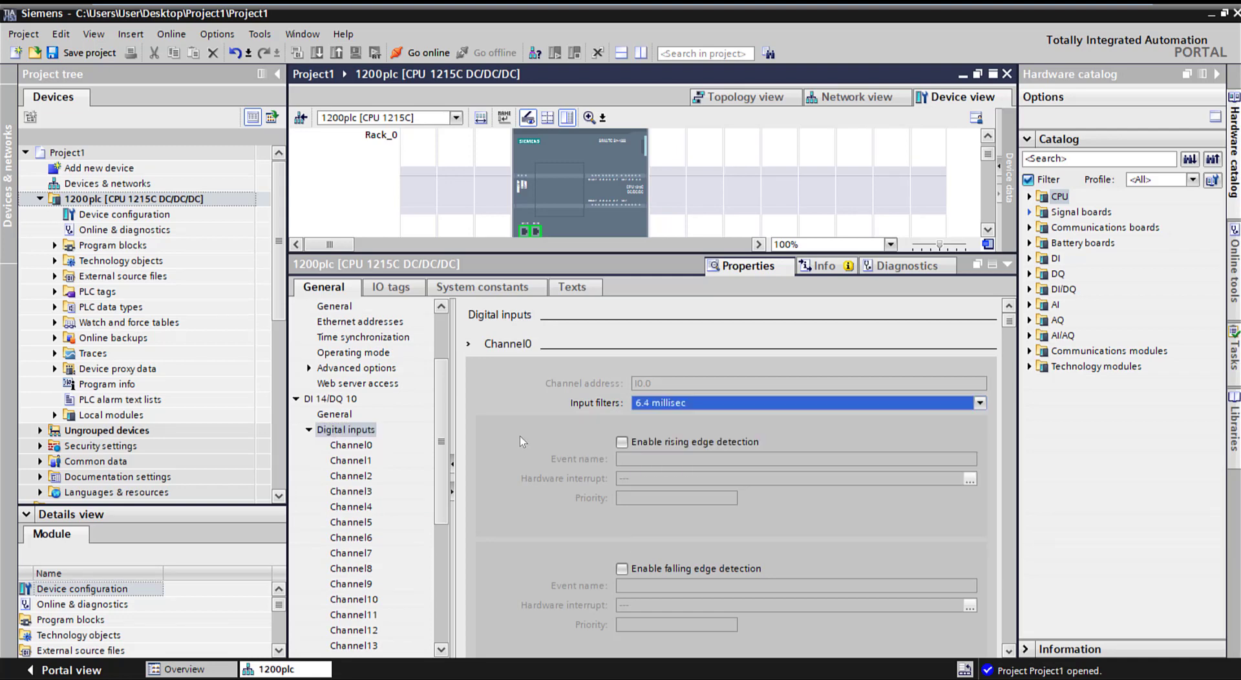
scroll(520, 436, "down", 1)
left_click(309, 431)
left_click(345, 446)
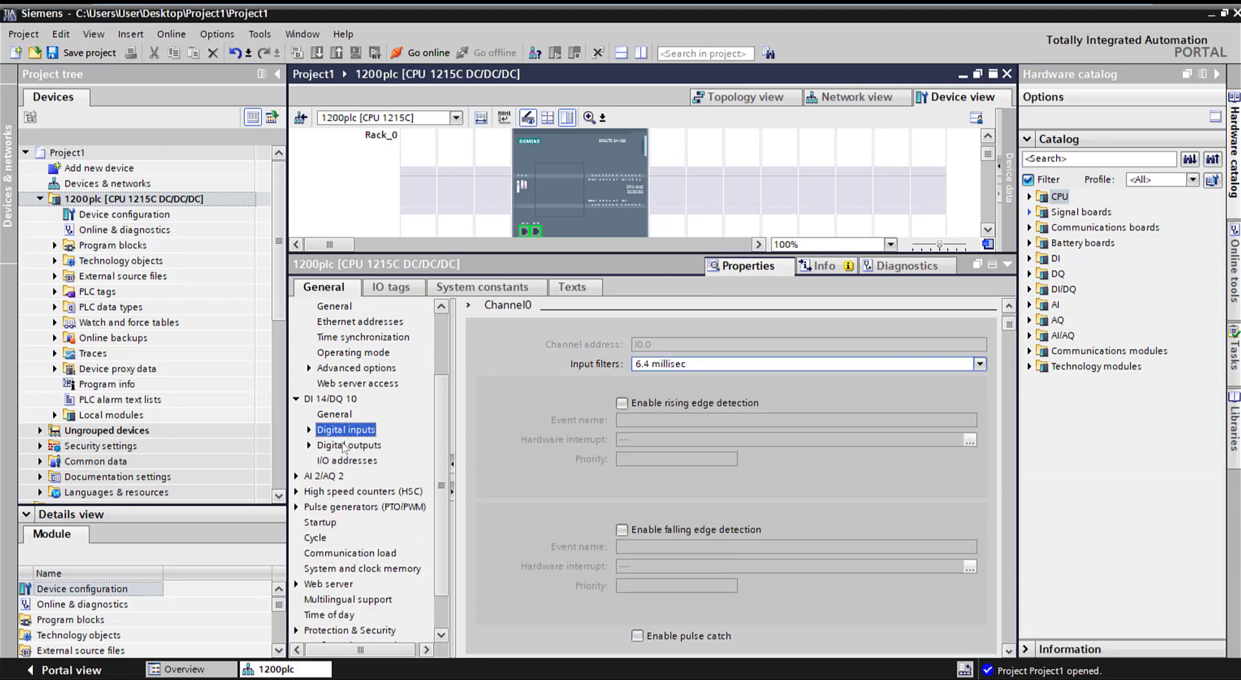
left_click(347, 460)
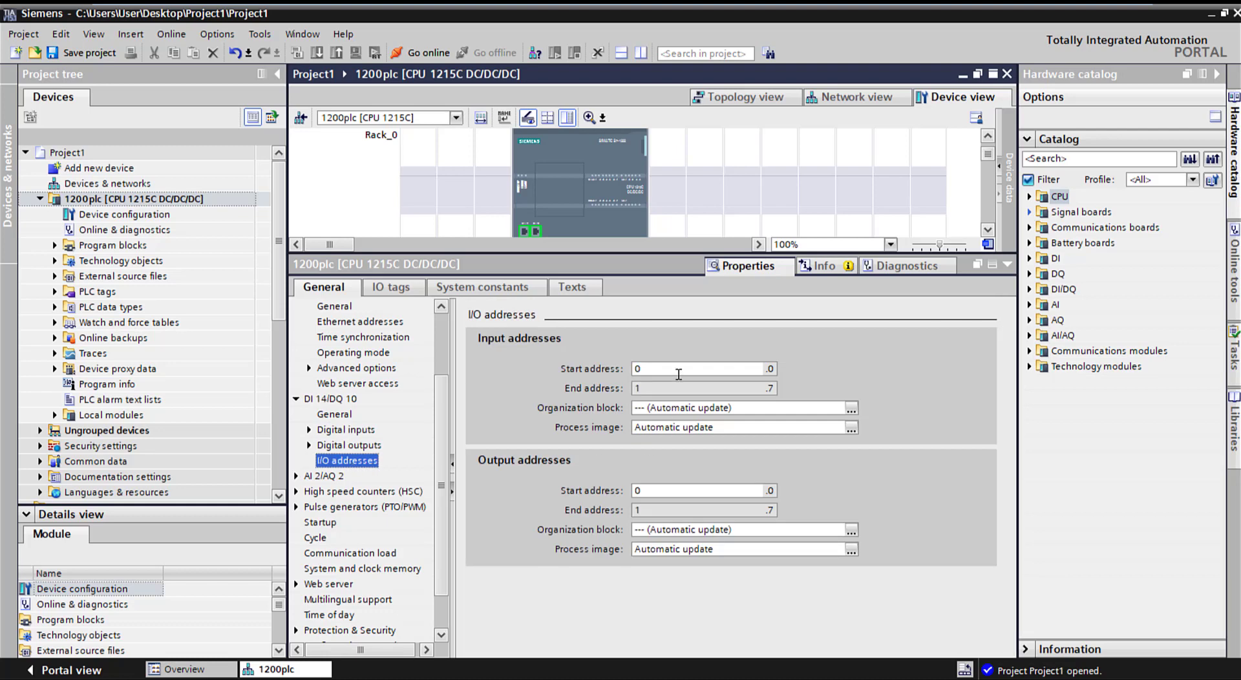
left_click(669, 491)
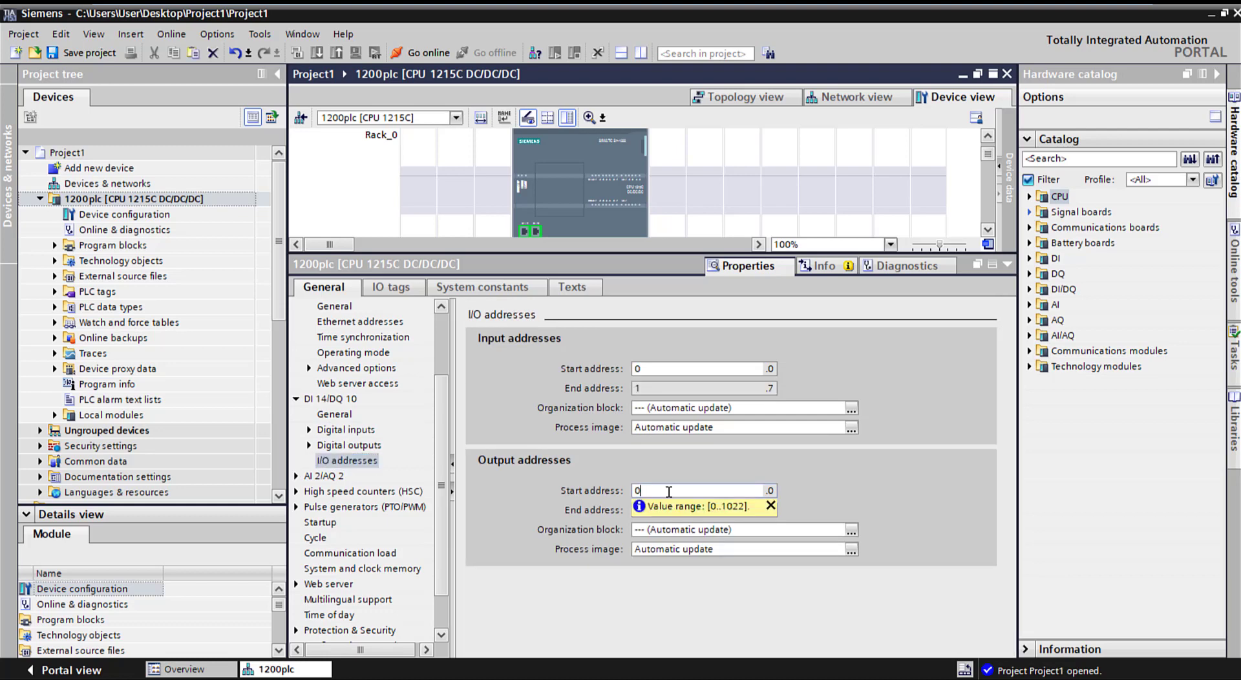
left_click(322, 477)
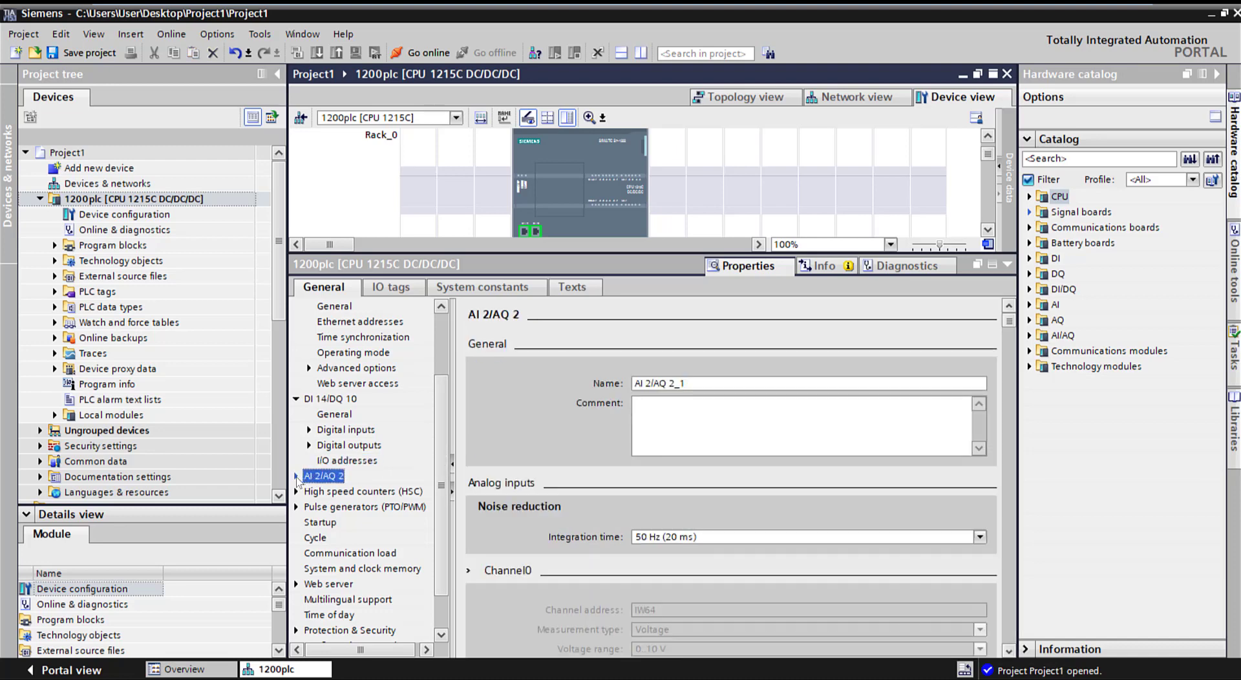
Set integration time to 60 Hz (16.6 ms) and Medium (16 cycles) smoothing on channels 0 and 1
left_click(297, 477)
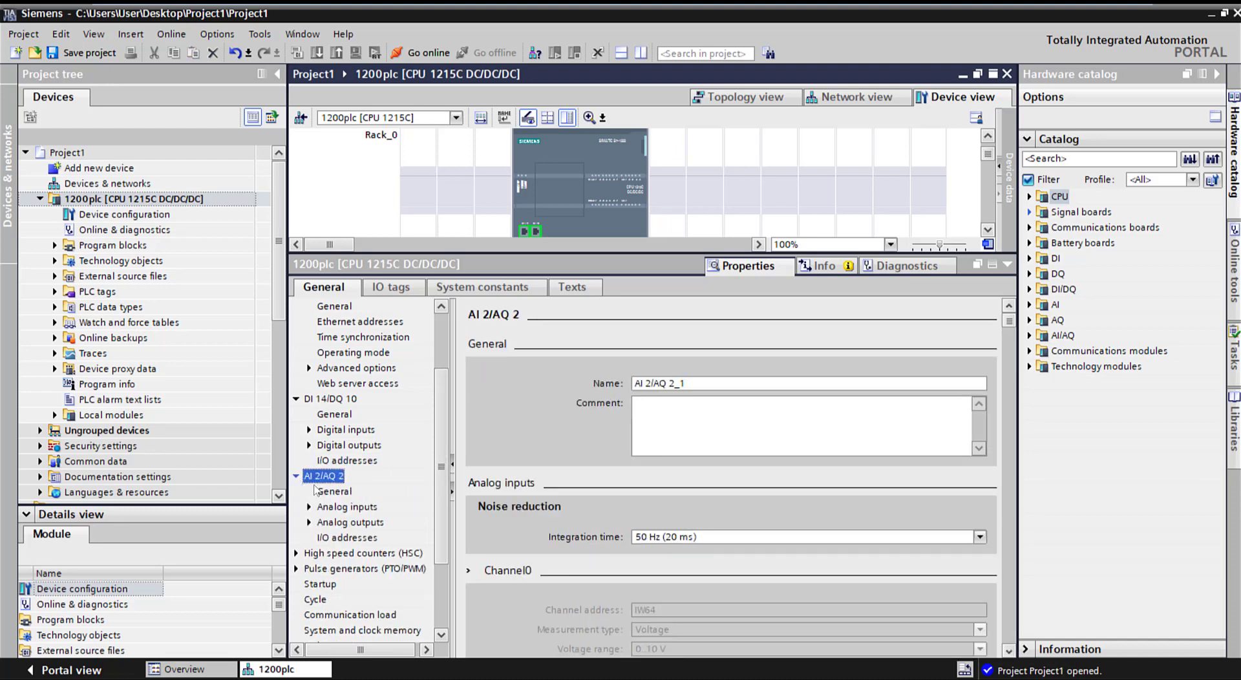
left_click(344, 508)
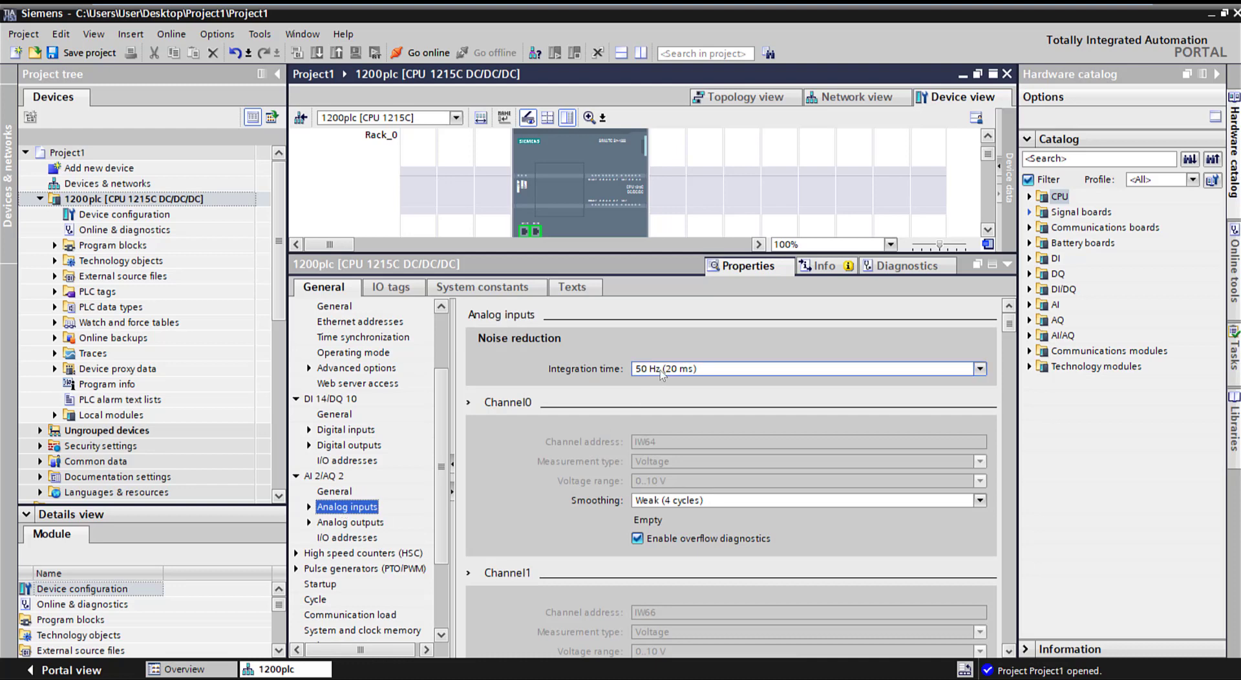
left_click(742, 371)
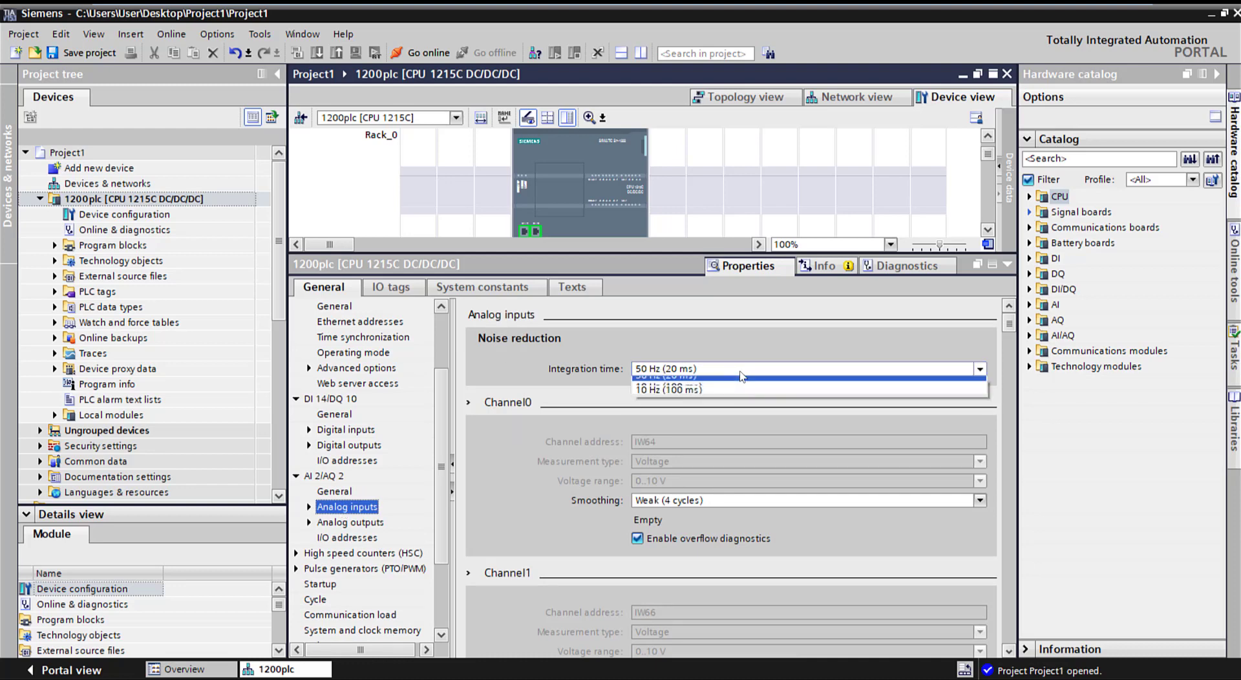
left_click(685, 386)
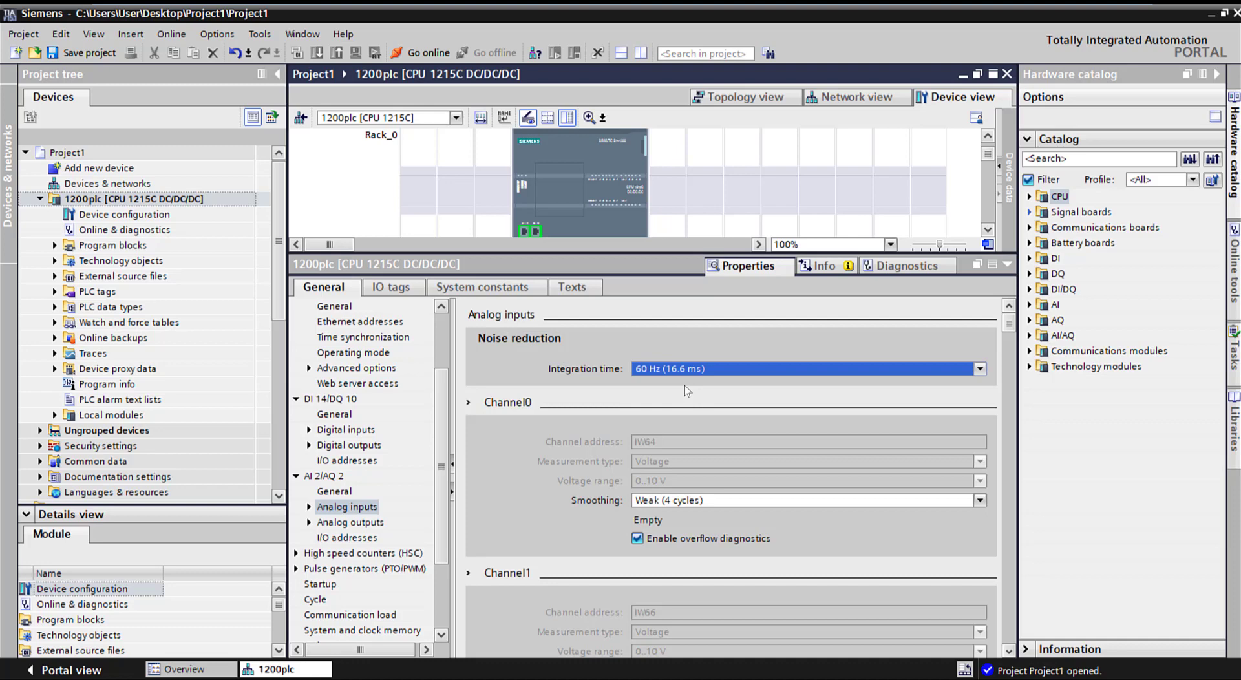
left_click(676, 503)
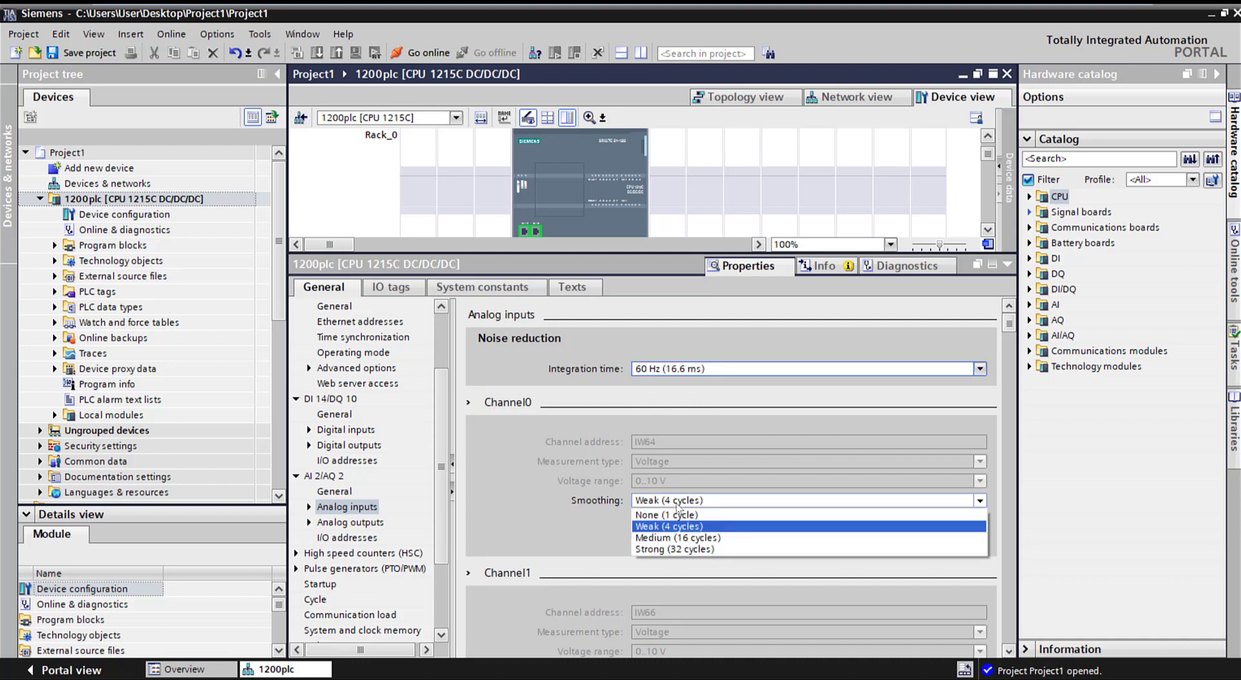
left_click(719, 539)
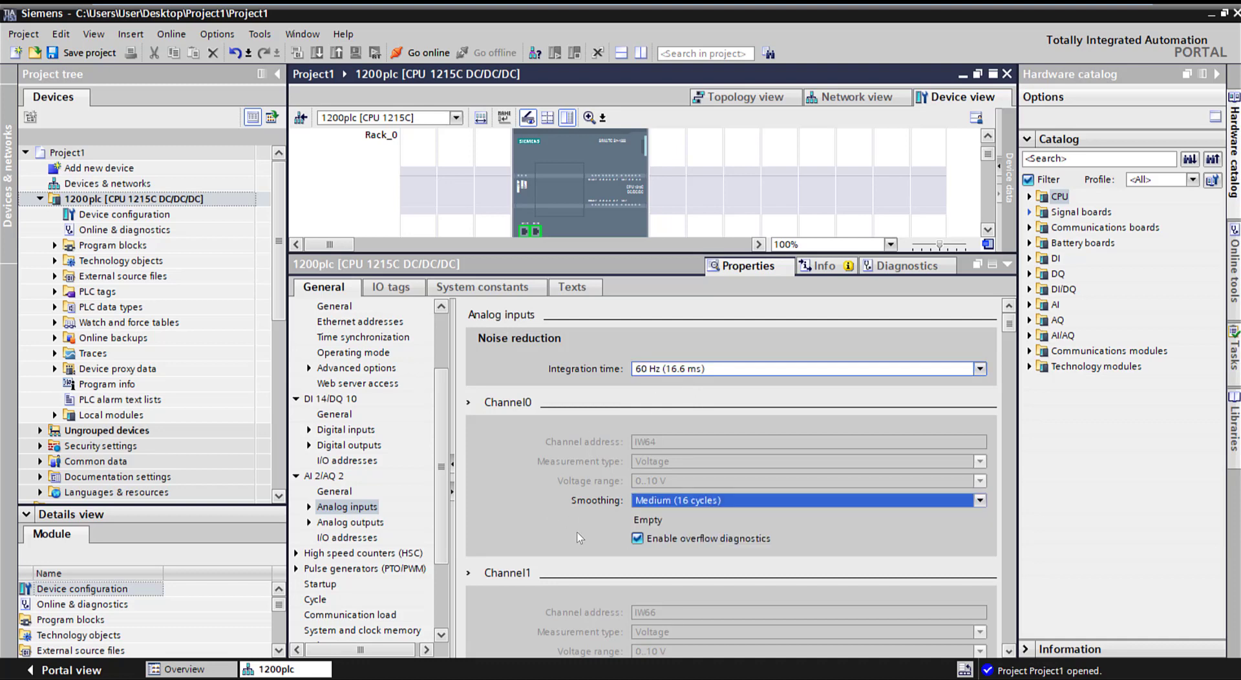
scroll(495, 540, "down", 5)
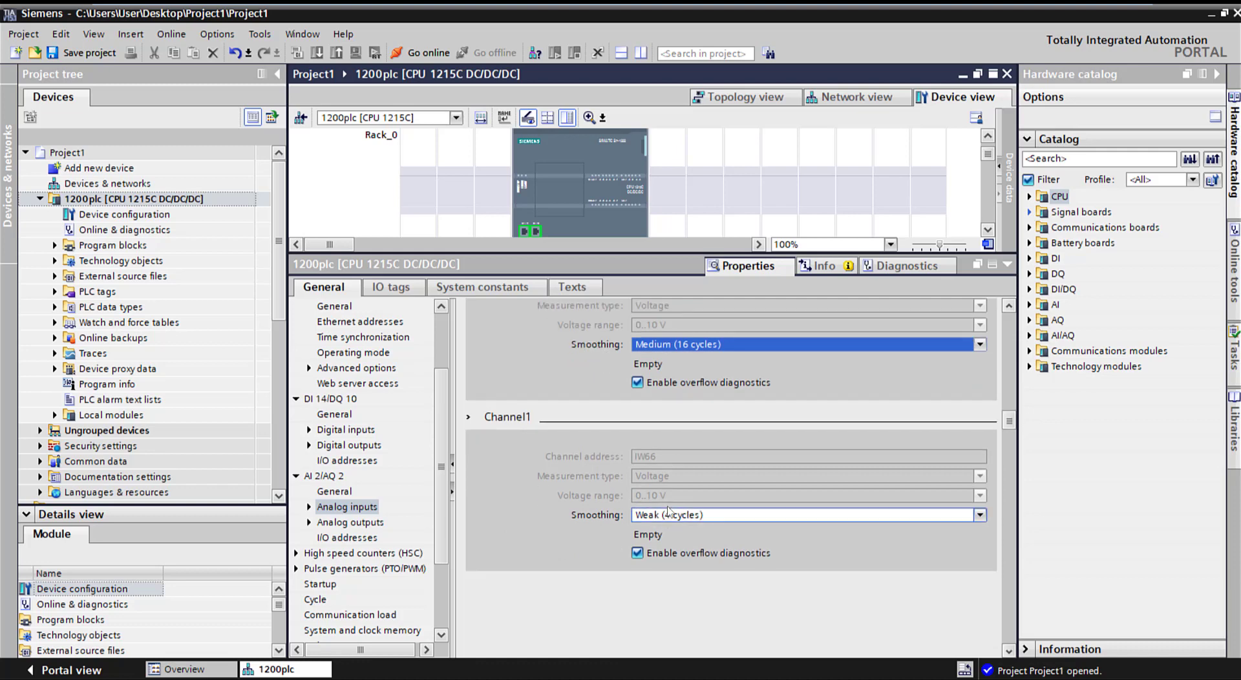
left_click(661, 519)
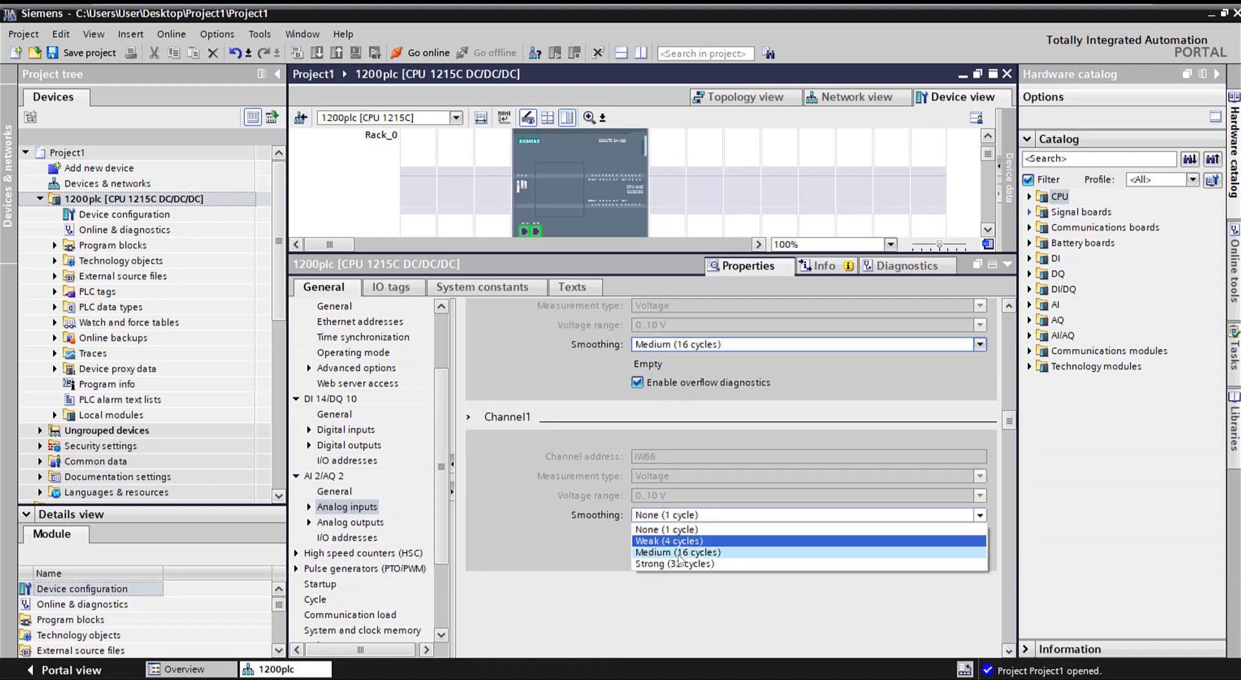
left_click(680, 553)
Review the analog output settings for channels 0 and 1, including the substitute value range
left_click(318, 524)
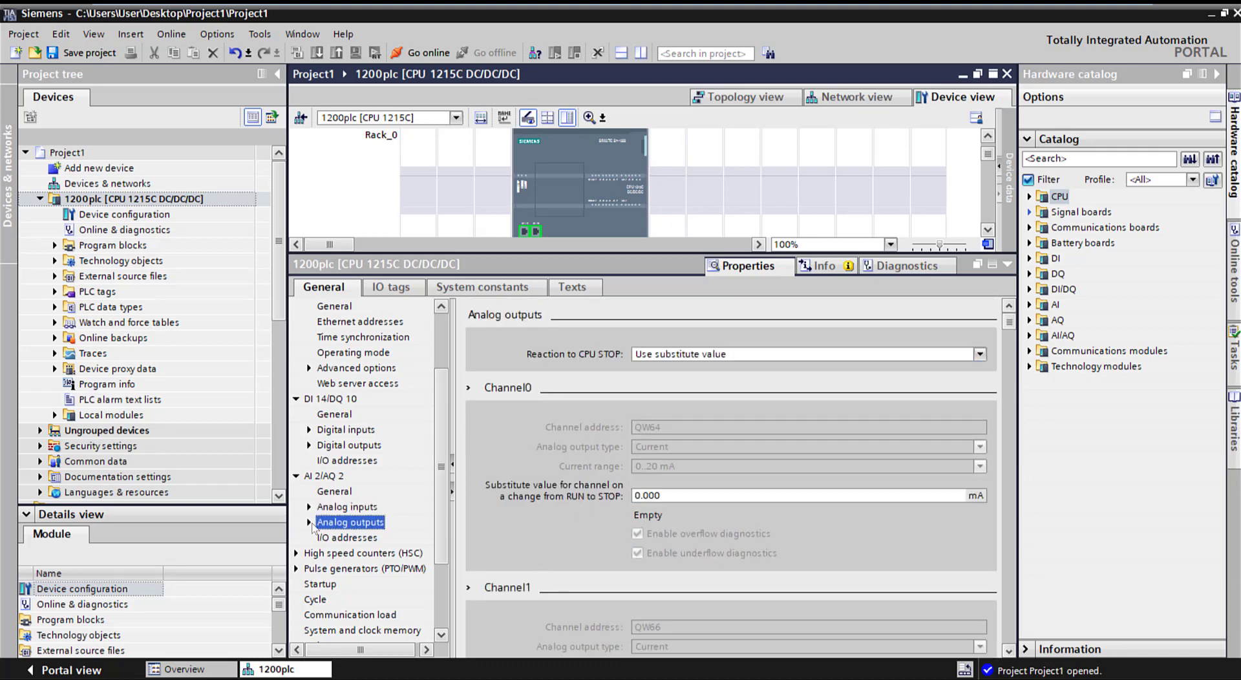
left_click(309, 522)
left_click(351, 538)
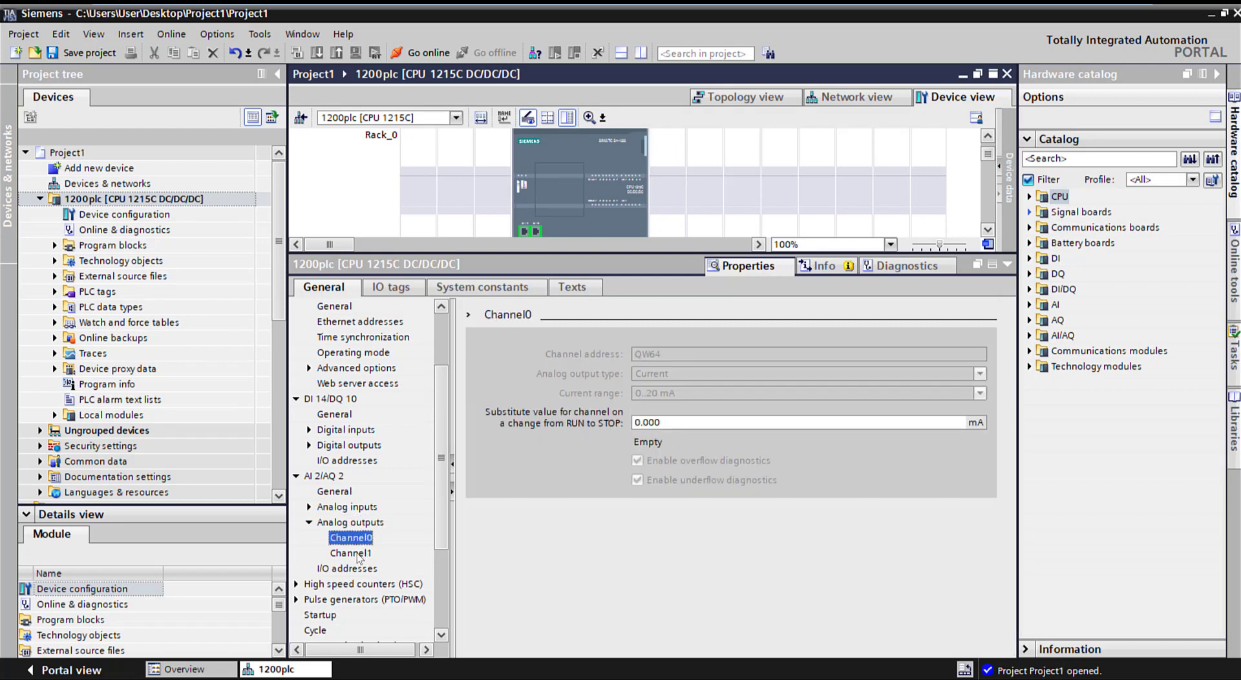
left_click(669, 424)
left_click(355, 554)
left_click(355, 522)
scroll(343, 491, "down", 3)
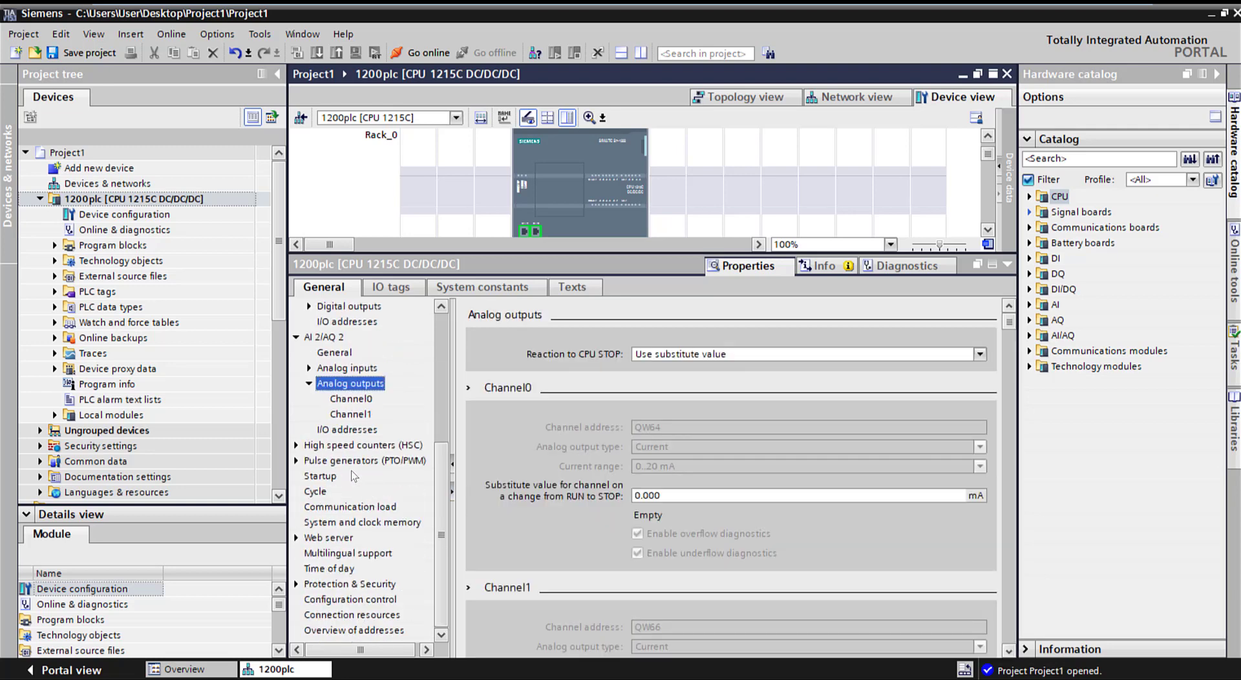
left_click(335, 446)
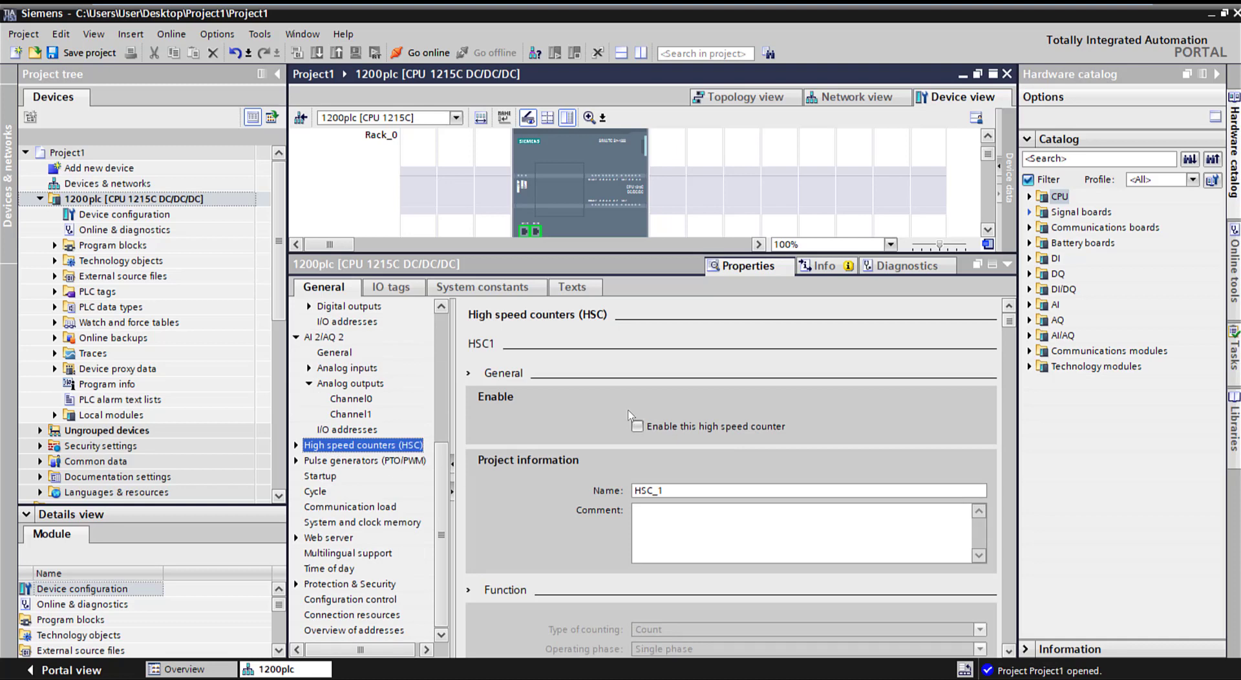
Set 'Startup after POWER ON' to 'Warm restart - RUN' in the Startup properties
left_click(343, 461)
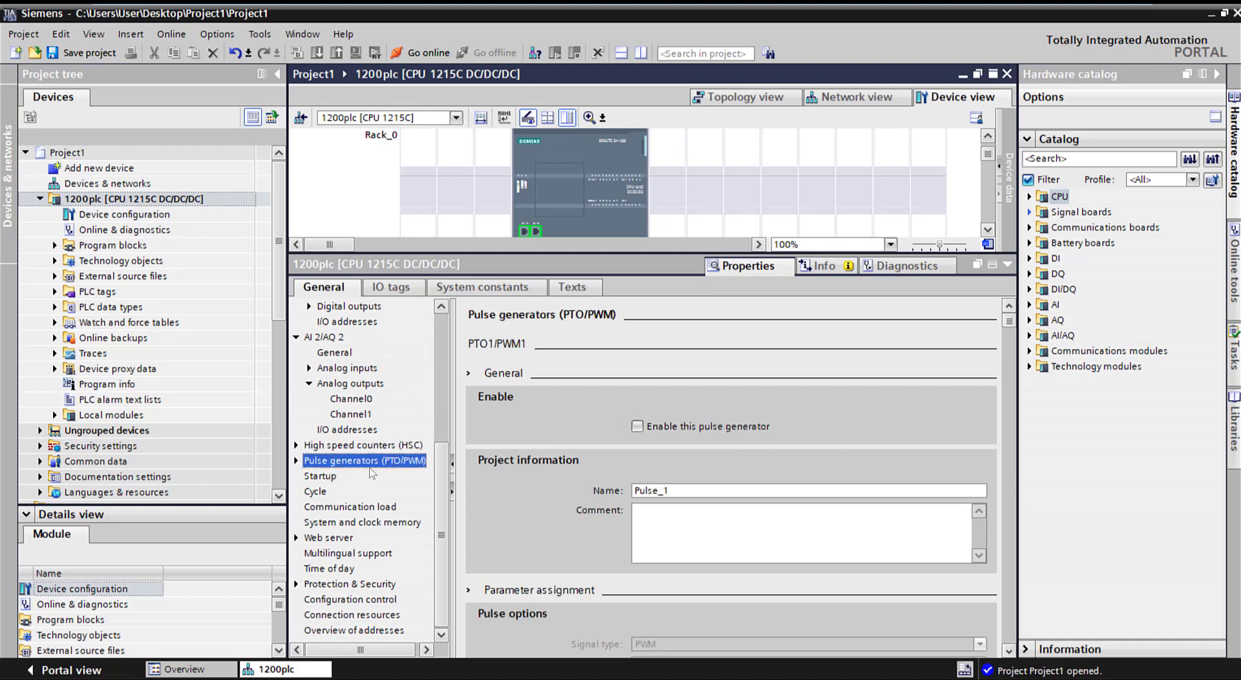
left_click(329, 477)
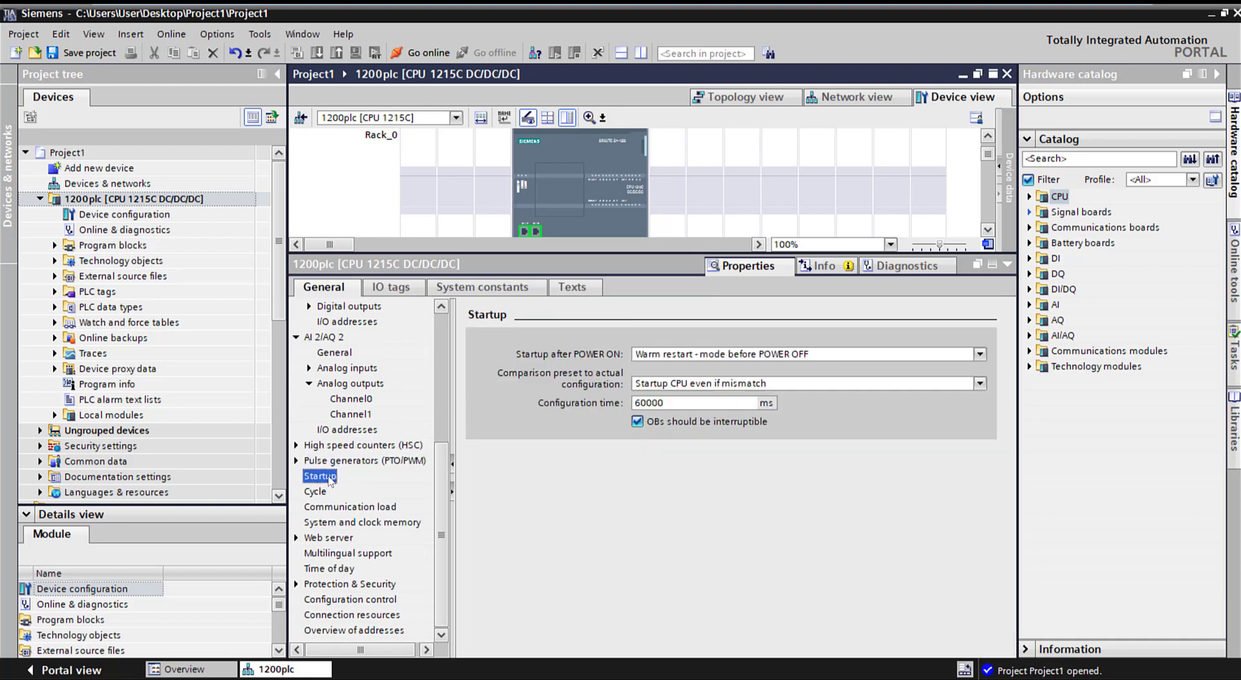
left_click(744, 355)
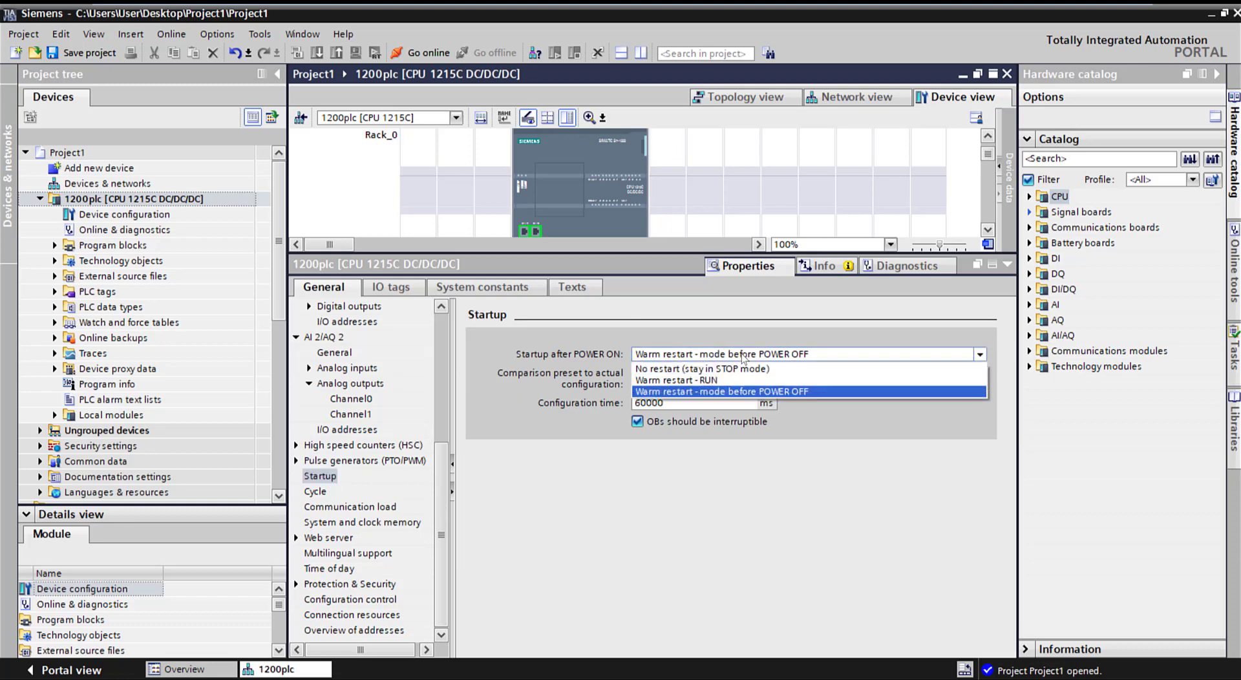
left_click(688, 381)
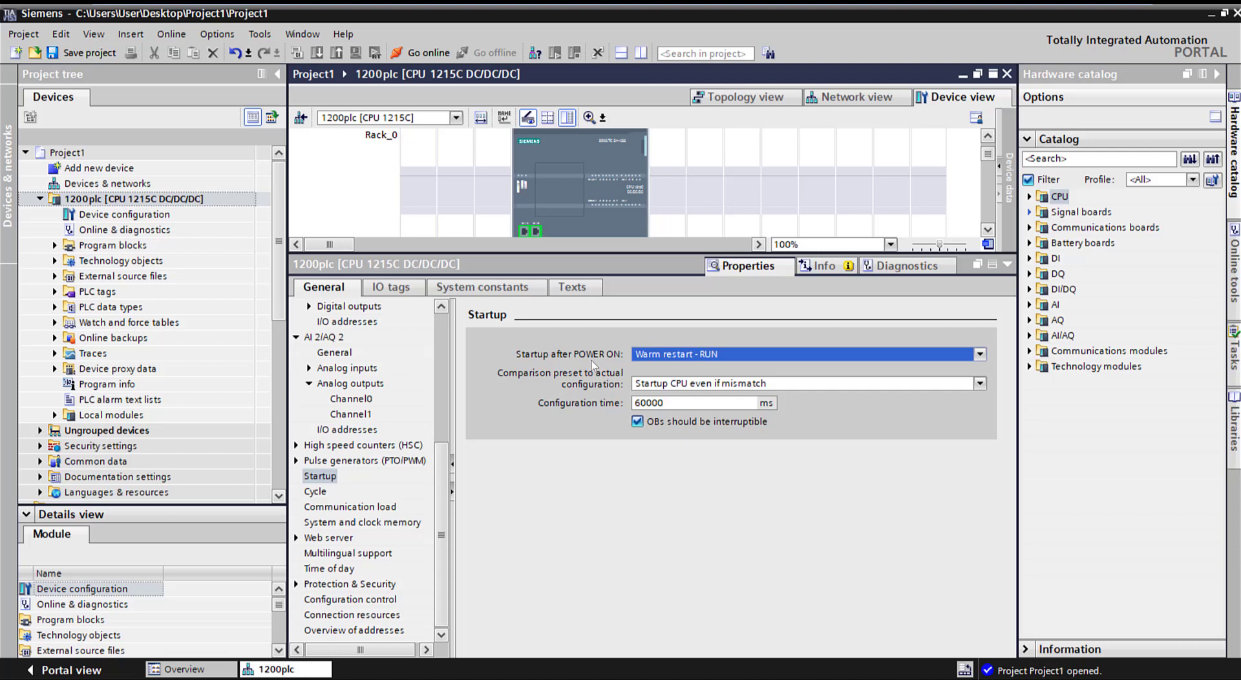
left_click(654, 359)
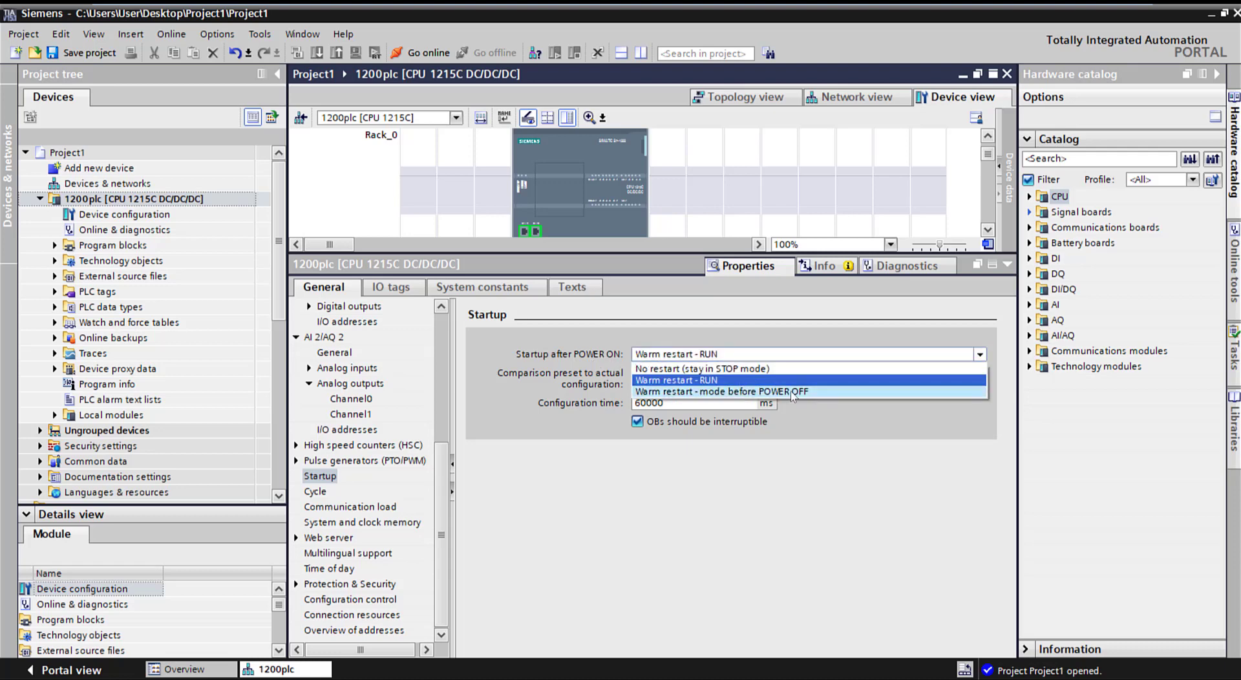
left_click(697, 380)
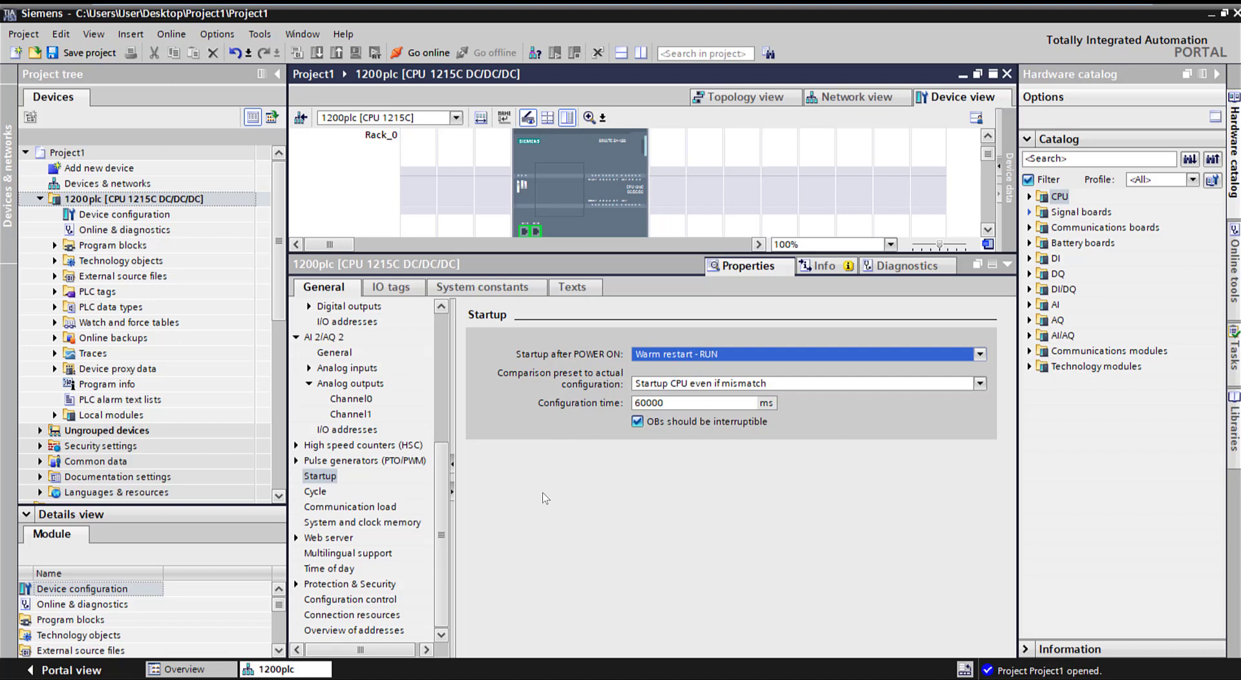
left_click(325, 493)
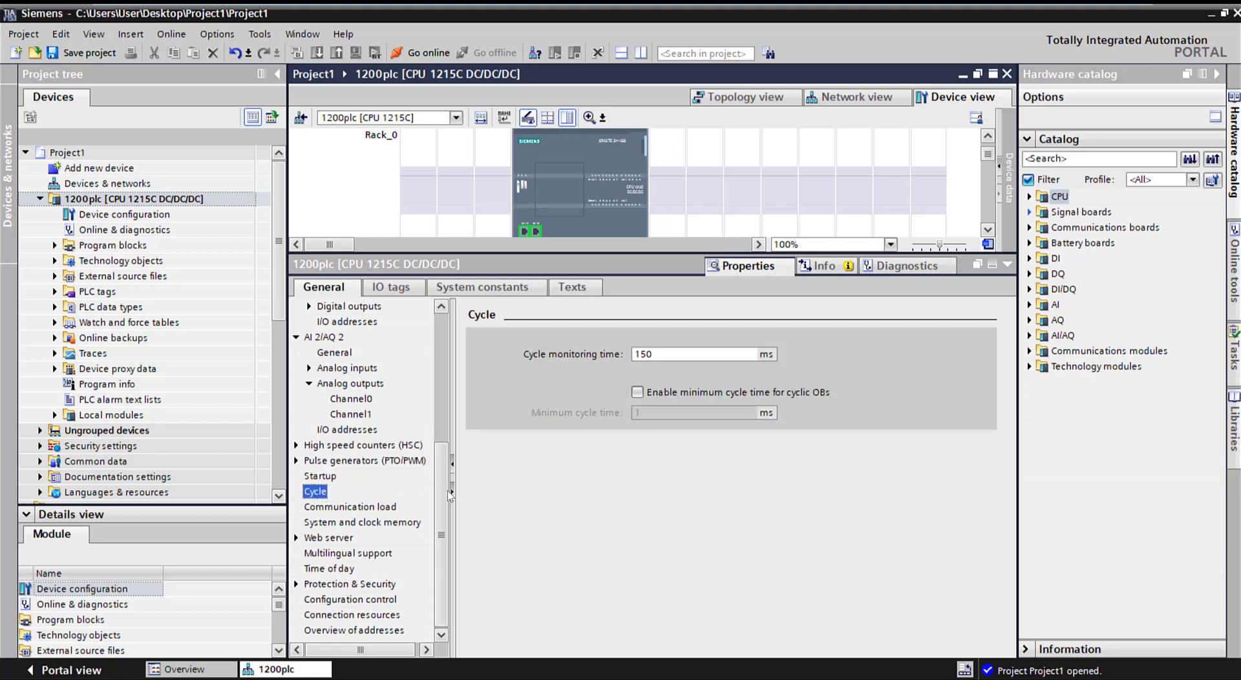
Enable the system memory byte at MB1 and the clock memory byte at MB0
left_click(369, 509)
left_click(401, 526)
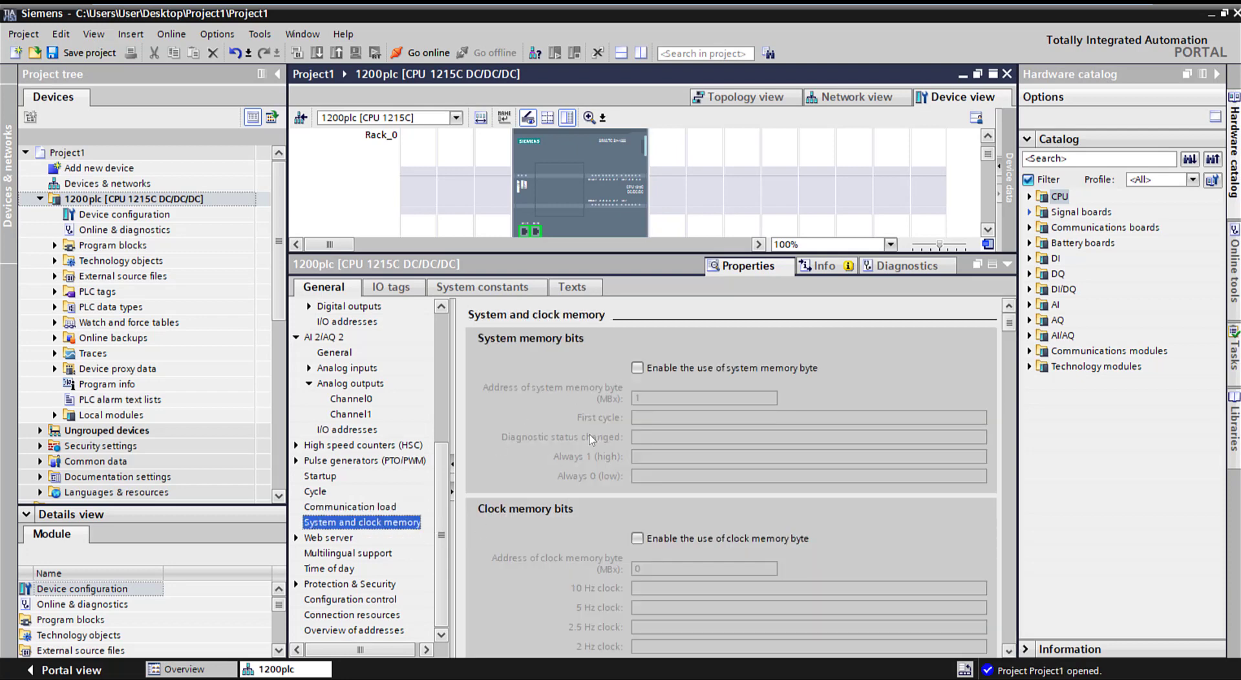
left_click(636, 368)
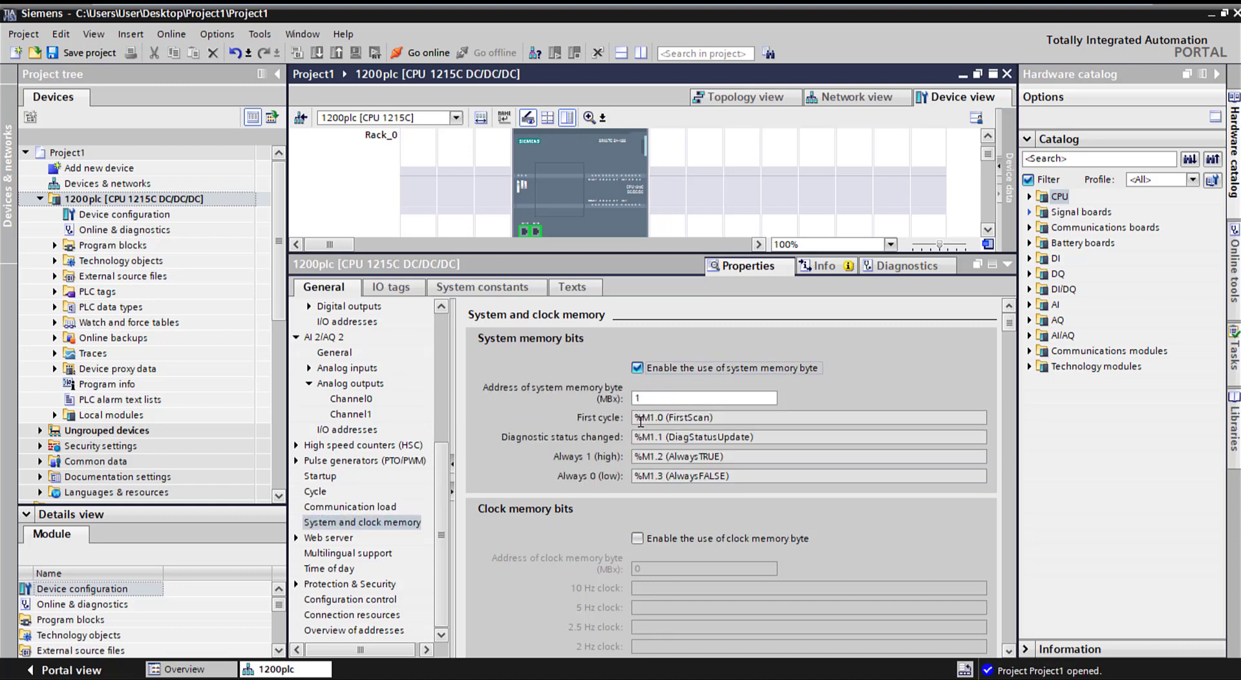
double_click(725, 420)
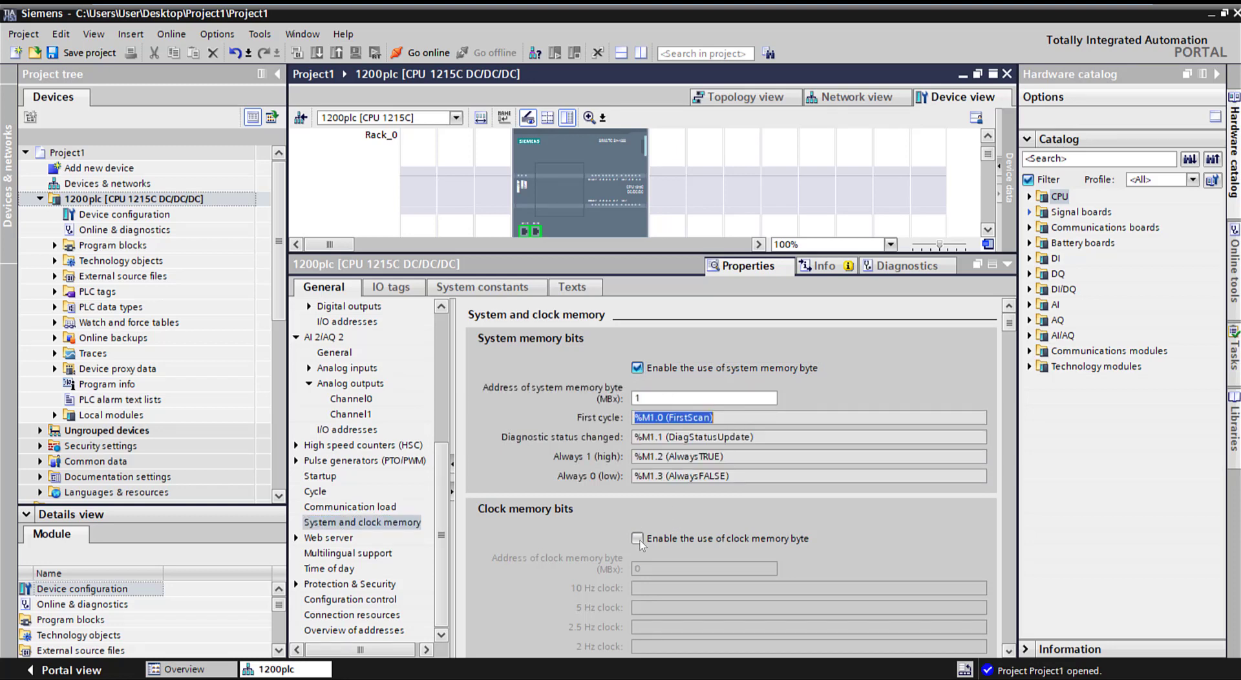
left_click(638, 539)
scroll(682, 575, "down", 3)
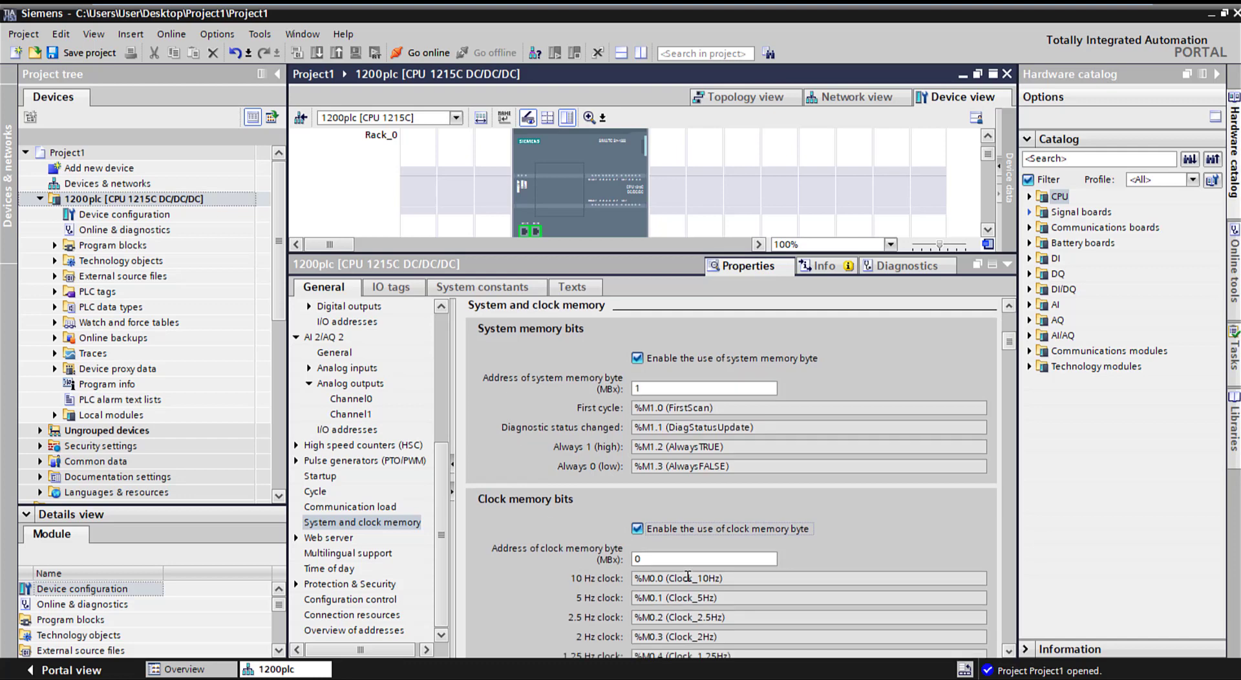
scroll(725, 461, "down", 3)
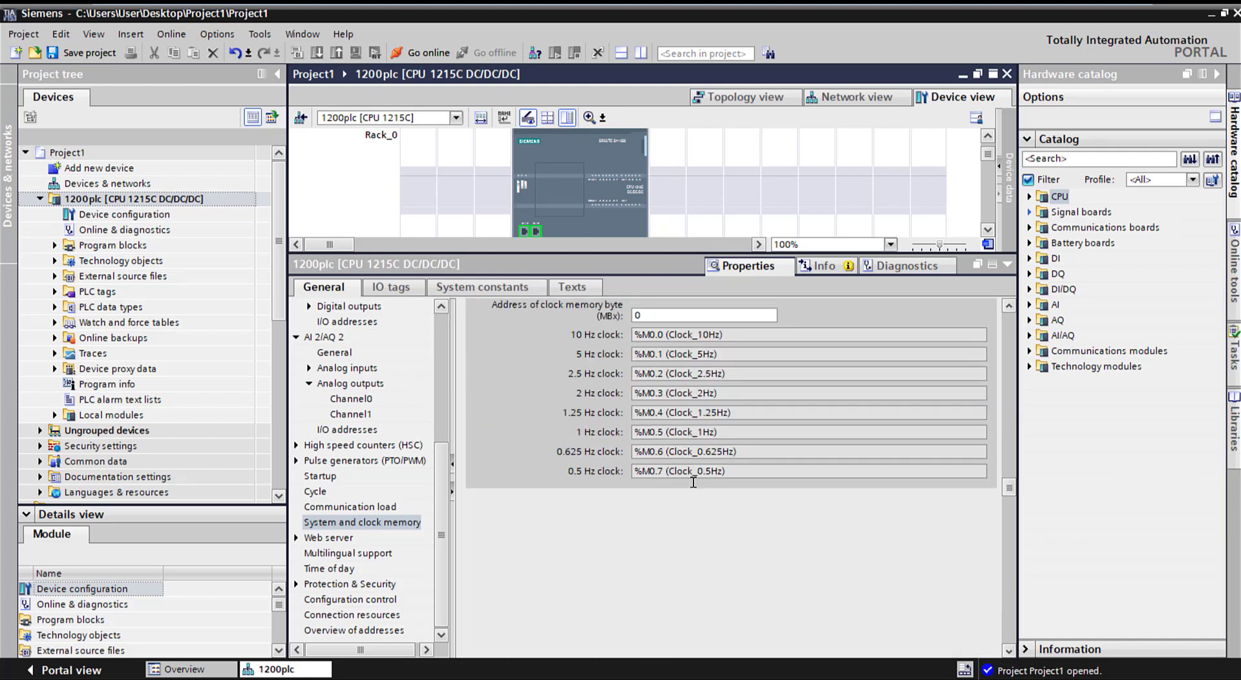
scroll(695, 481, "up", 4)
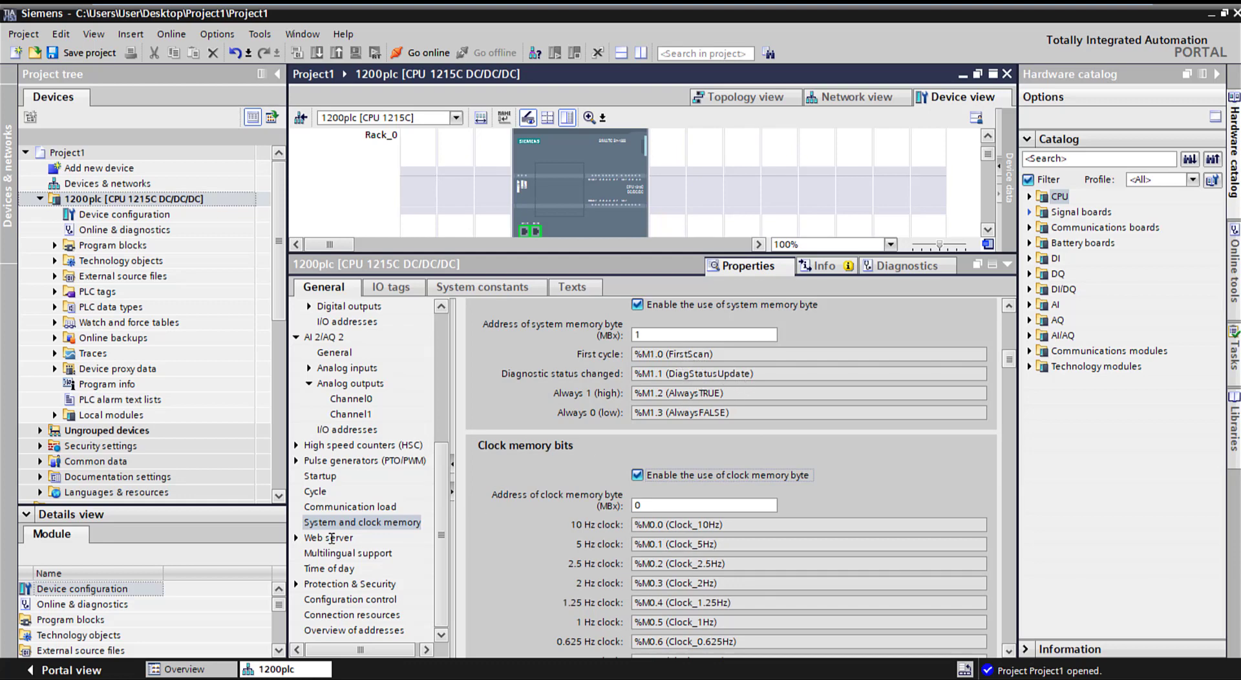
Activate the CPU web server, acknowledge the security note, and add a user named User1
left_click(328, 538)
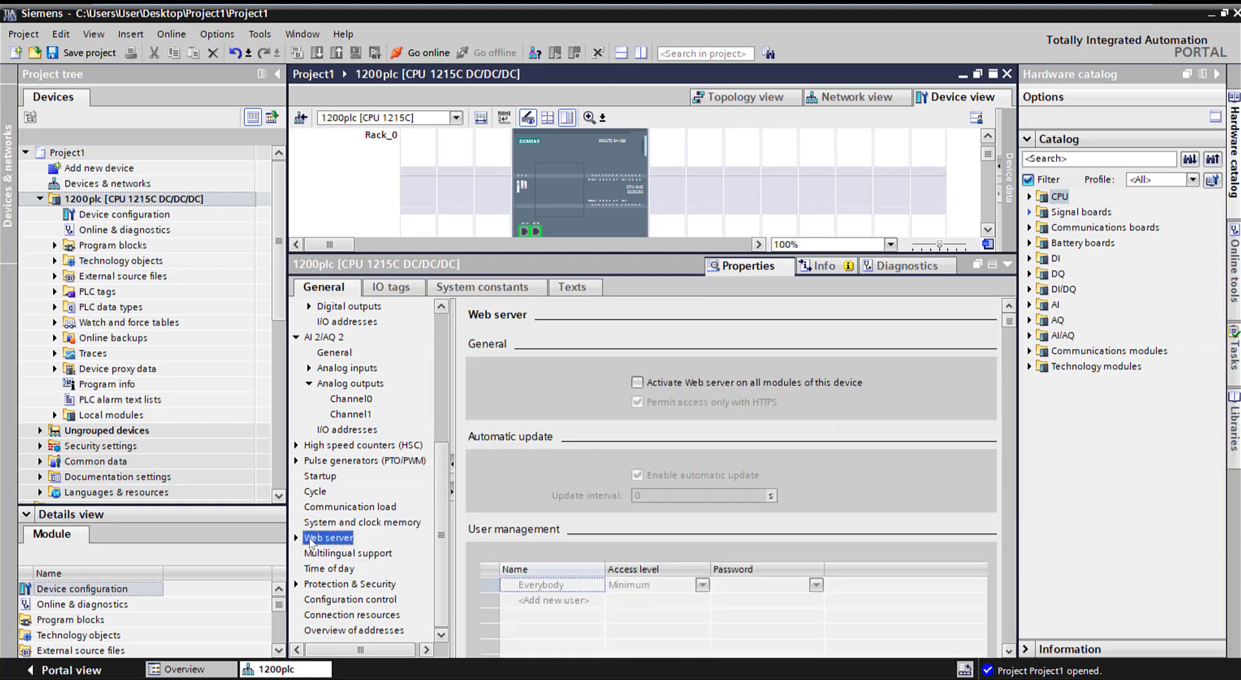
left_click(637, 382)
left_click(765, 395)
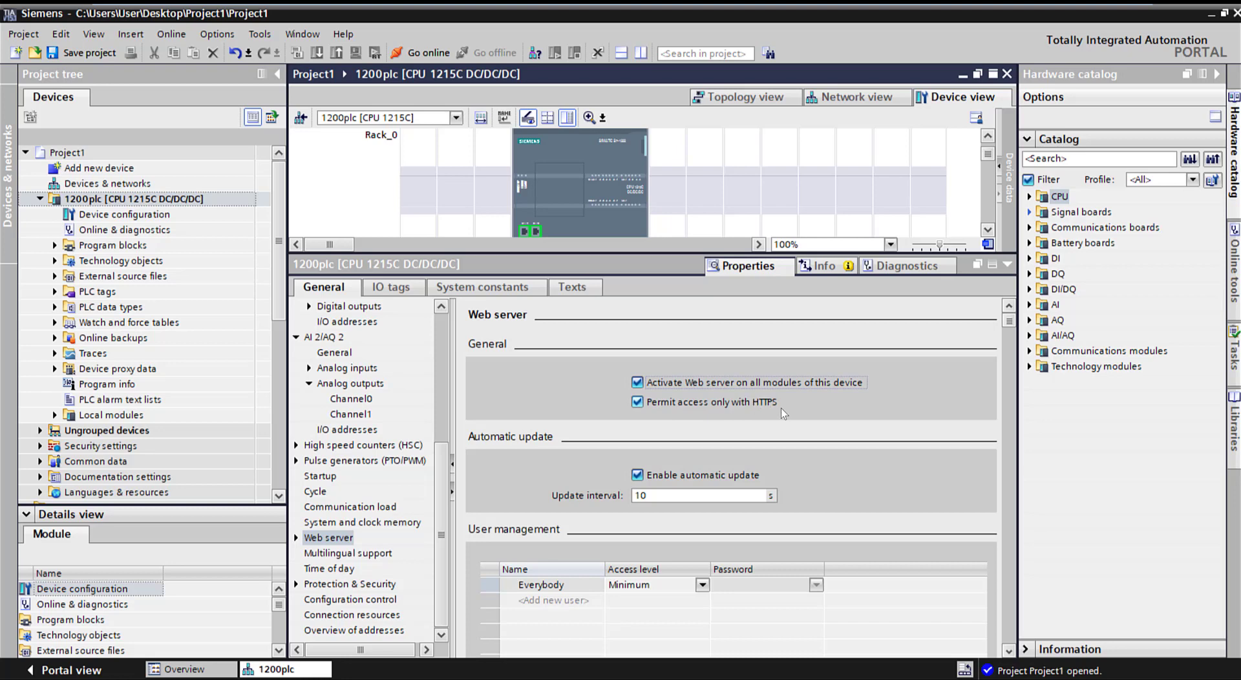
scroll(614, 465, "down", 3)
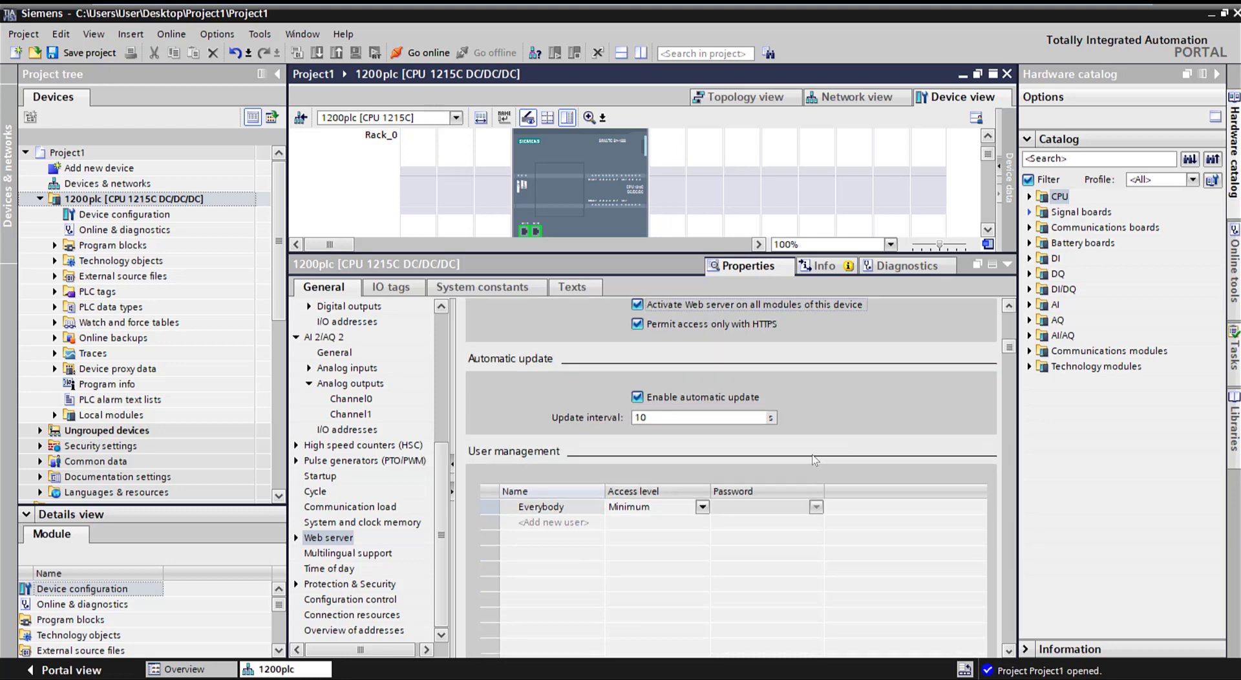
double_click(577, 507)
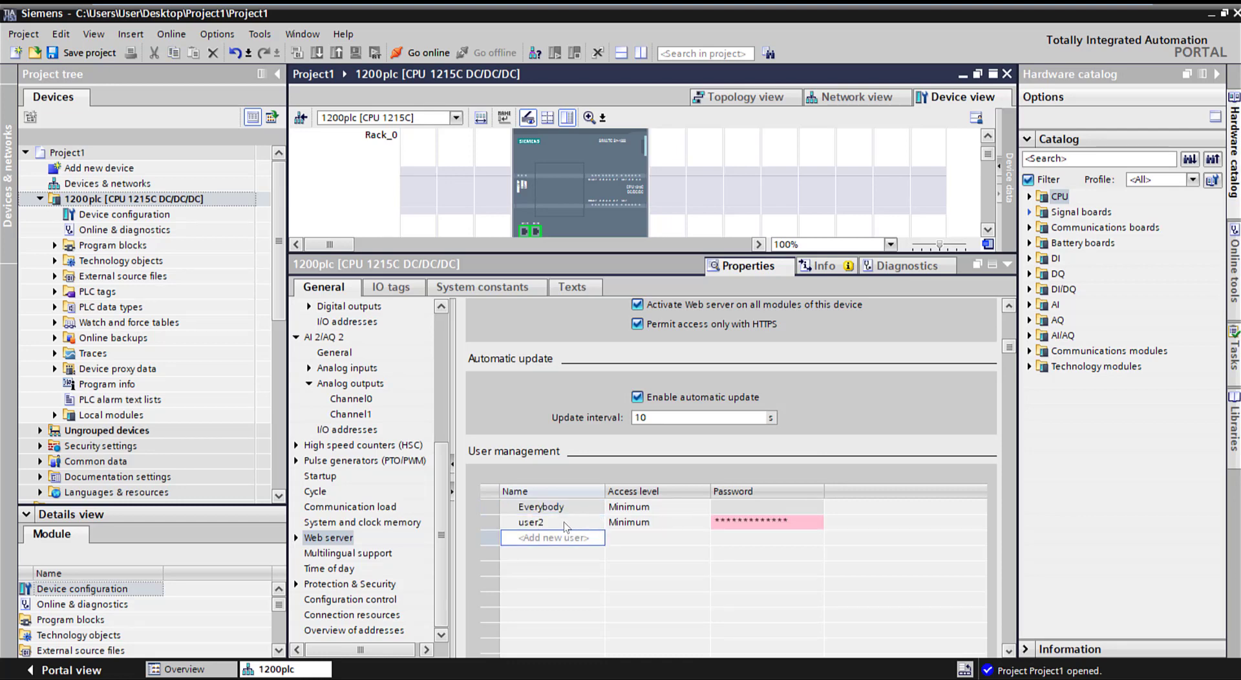
double_click(565, 525)
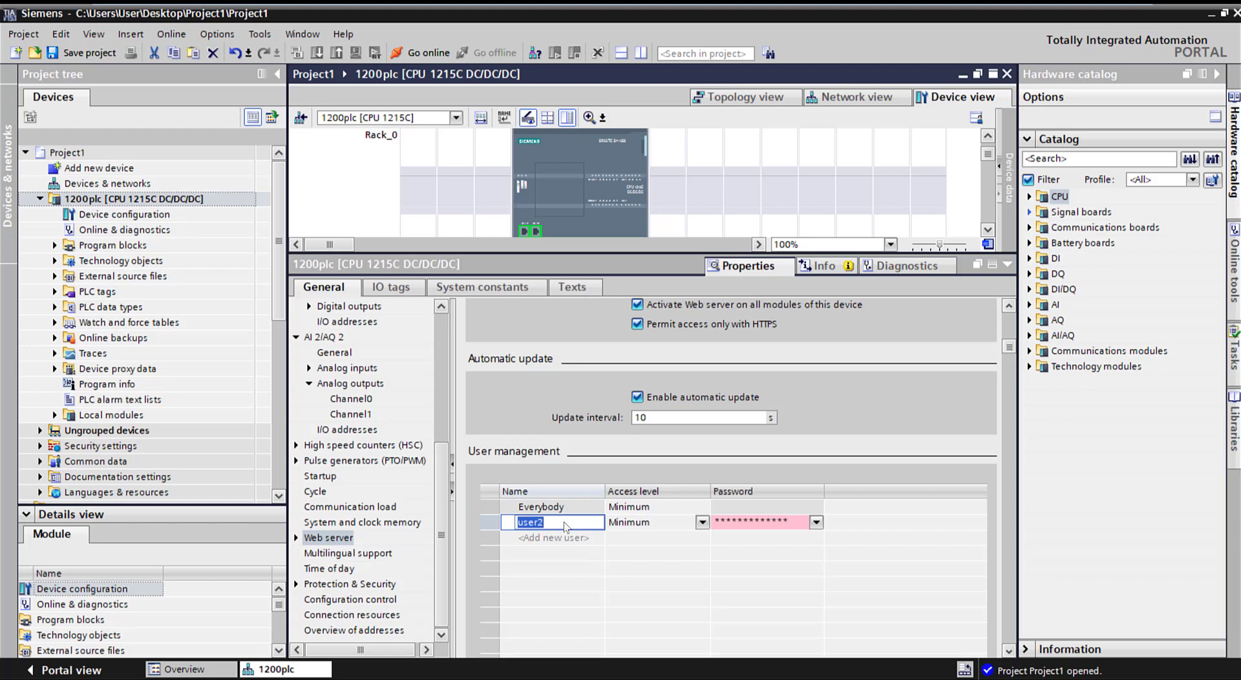
type("User")
key("Tab")
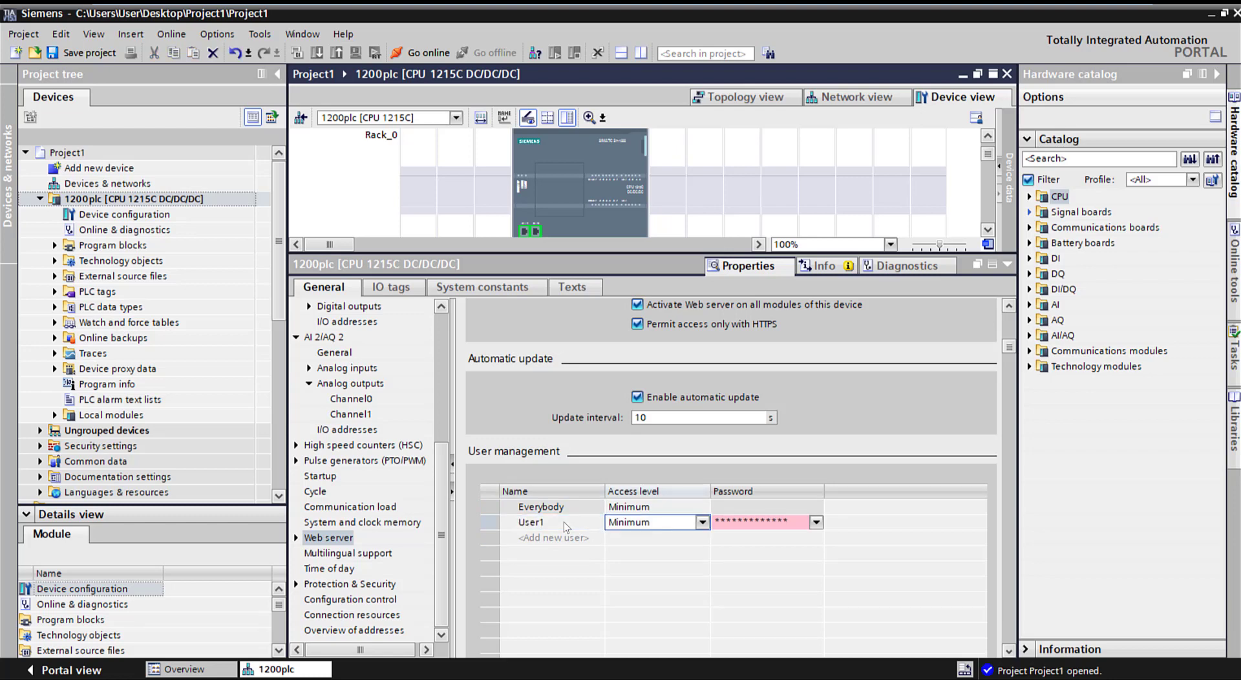
Grant User1 every web server permission, from diagnostics and tag access to backup and restore
left_click(702, 522)
left_click(622, 177)
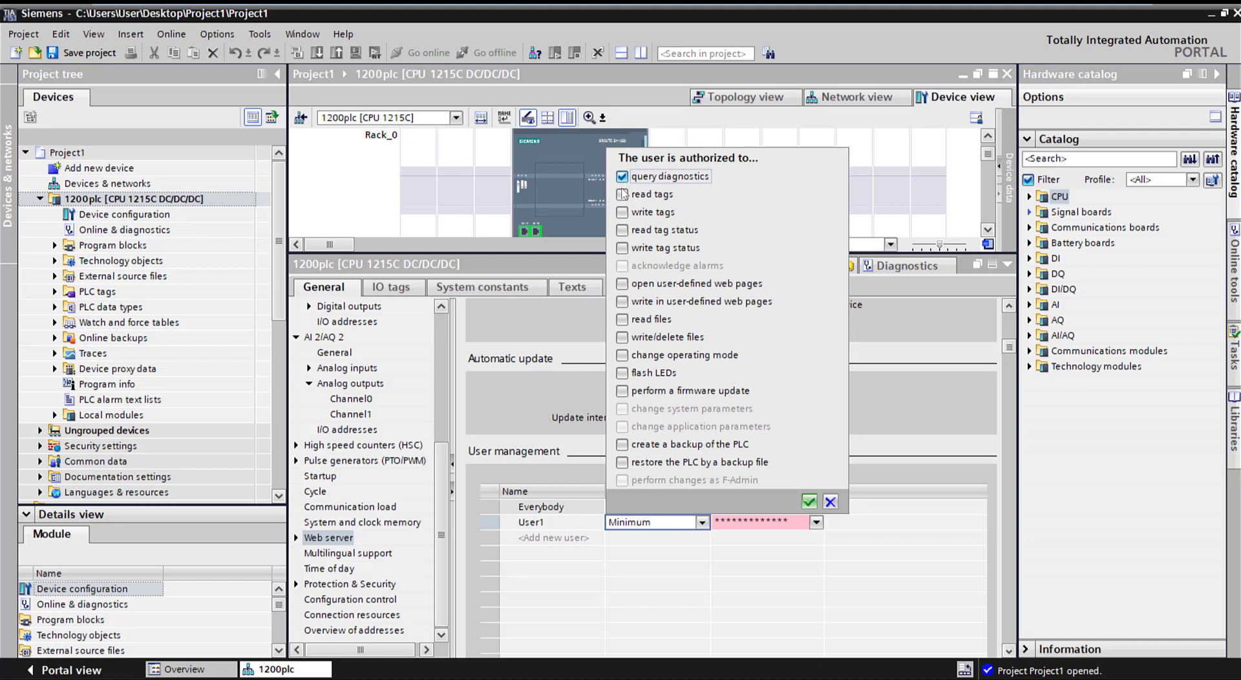
left_click(622, 194)
left_click(622, 212)
left_click(622, 230)
left_click(622, 247)
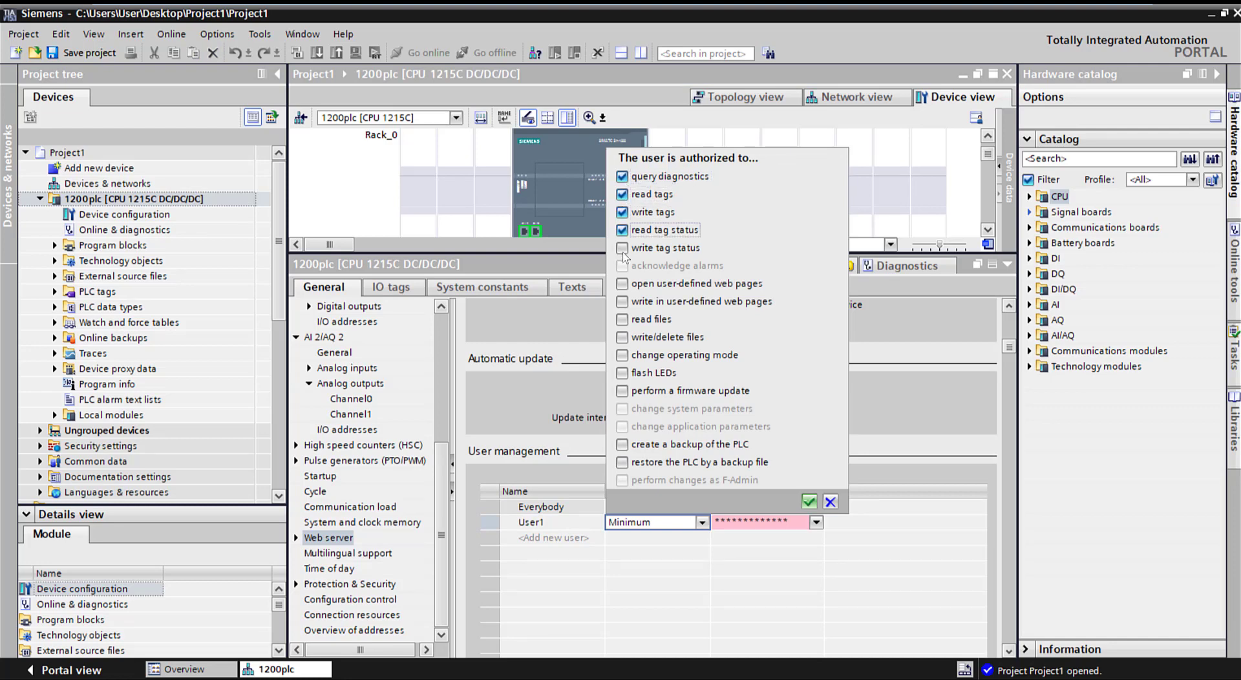
left_click(622, 284)
left_click(622, 301)
left_click(622, 319)
left_click(621, 337)
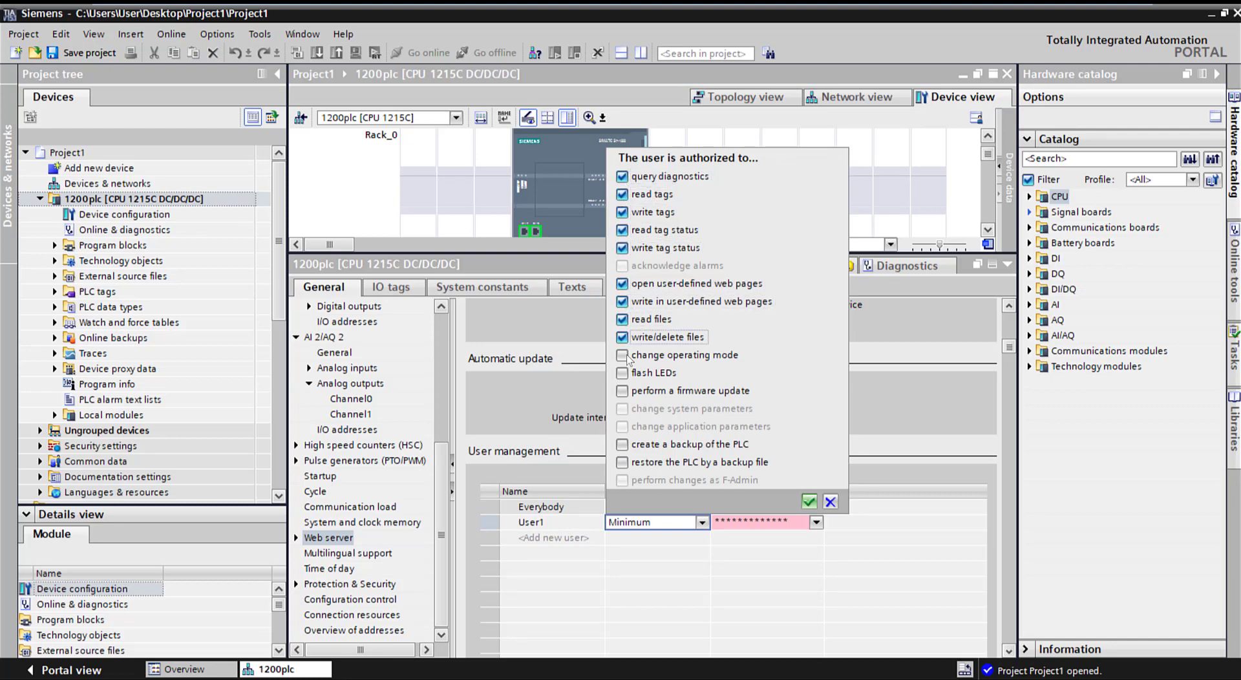
left_click(622, 355)
left_click(622, 373)
left_click(622, 390)
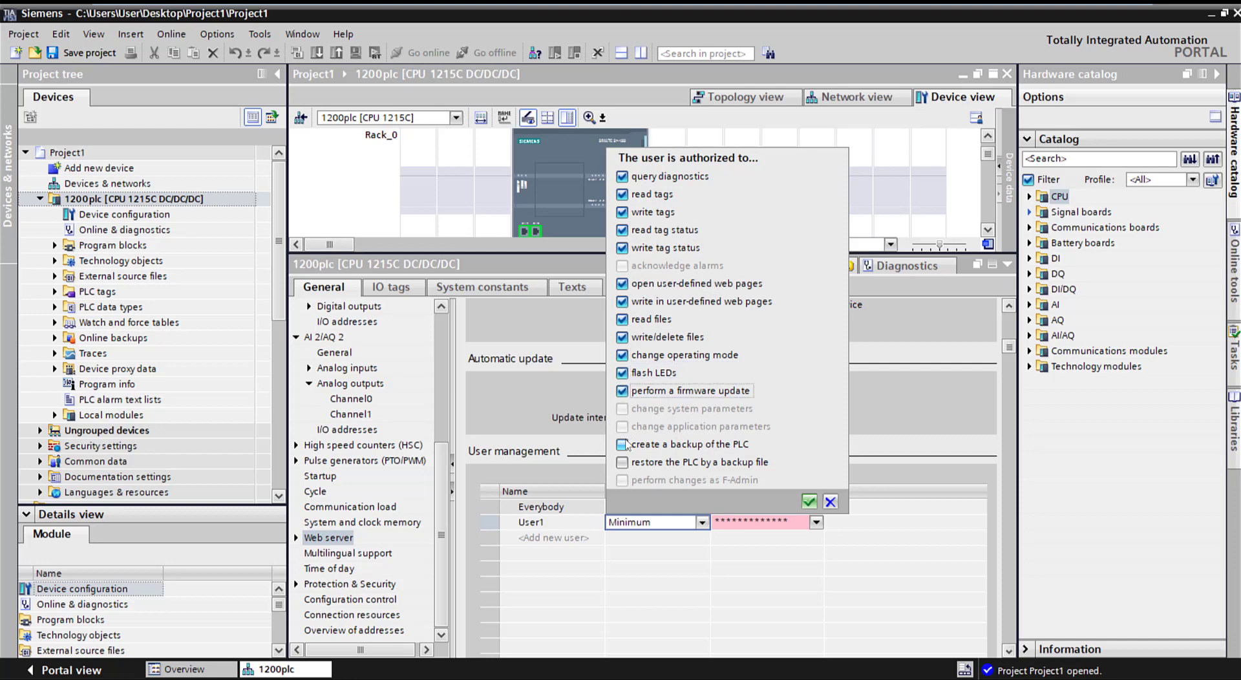
left_click(622, 444)
left_click(622, 462)
left_click(808, 502)
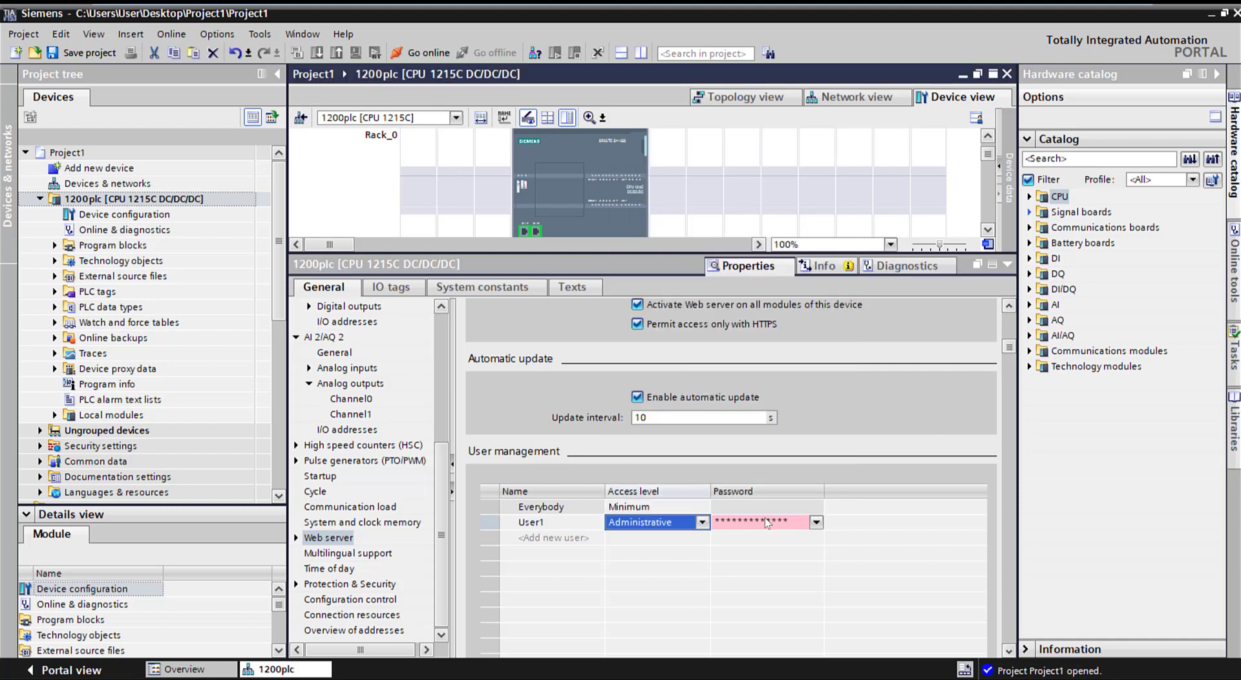
Set and confirm a password for User1
left_click(766, 522)
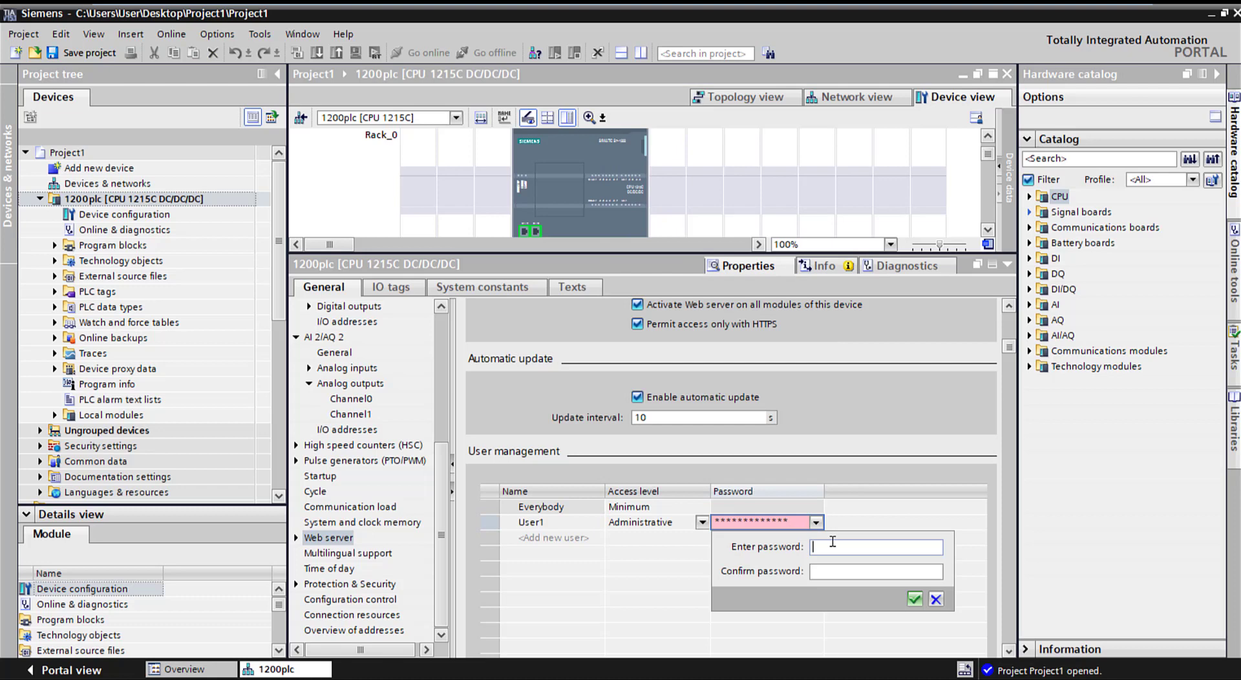
type("*********")
left_click(914, 600)
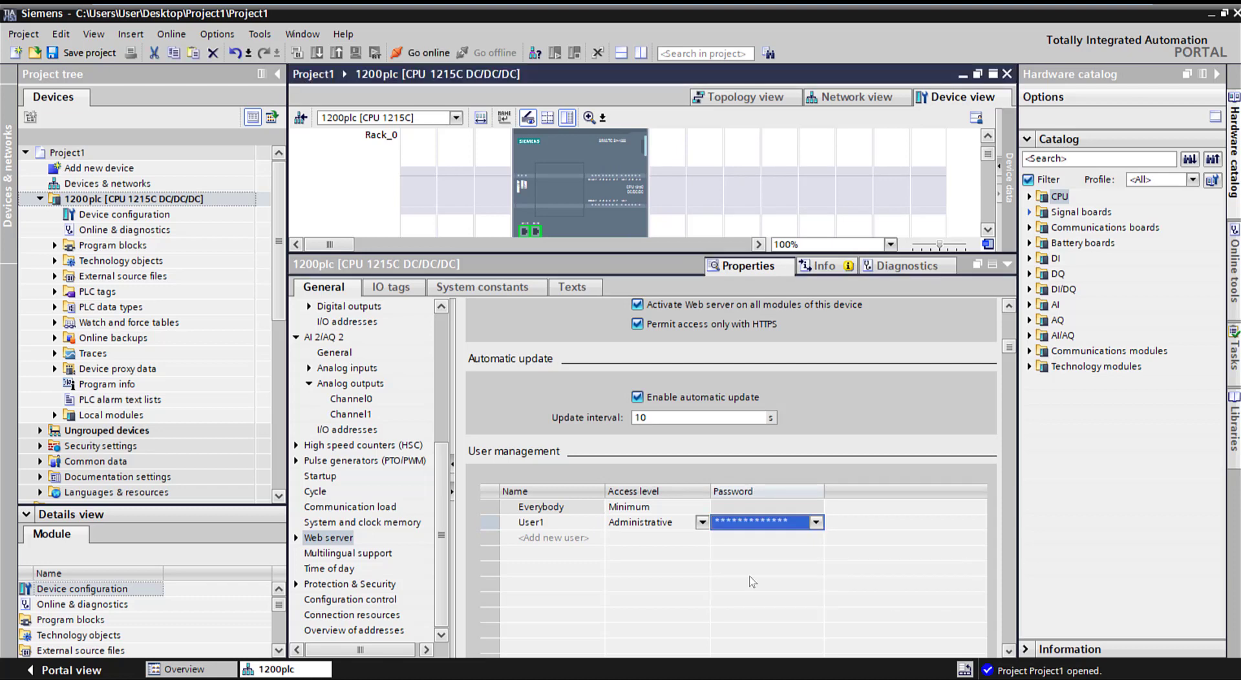
Under Time of day, choose time zone (UTC -08:00) Tijuana, Los Angeles, Seattle, Vancouver
left_click(350, 554)
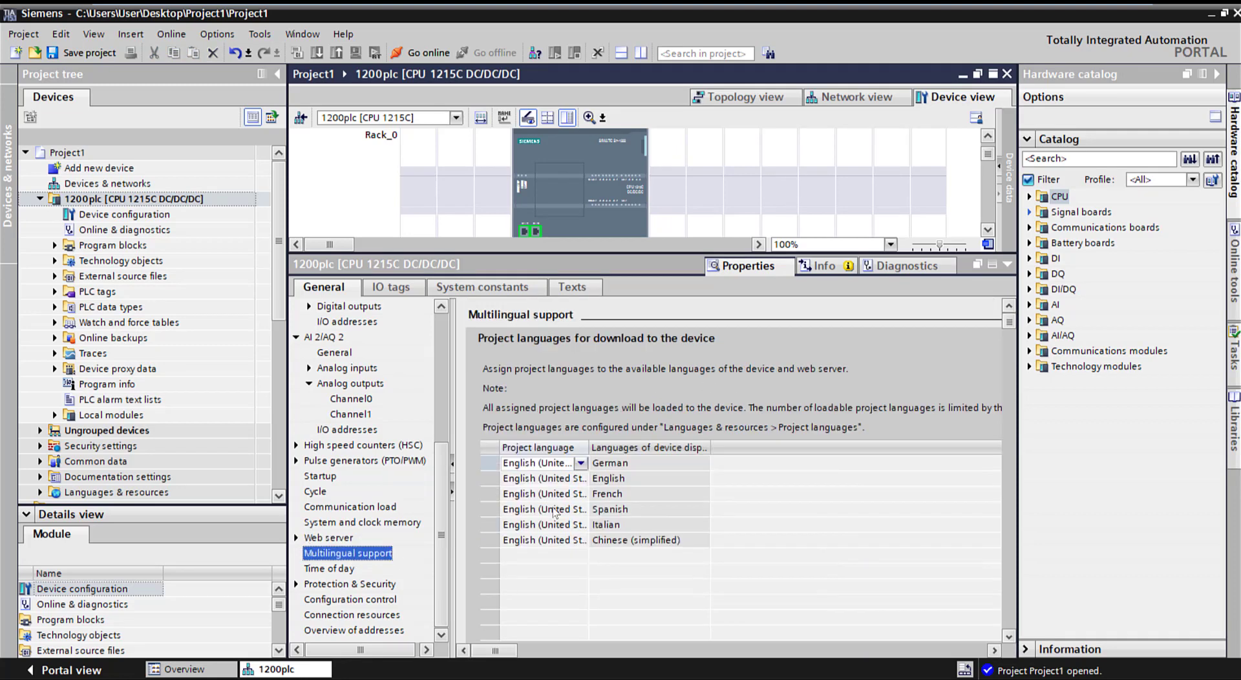
left_click(337, 573)
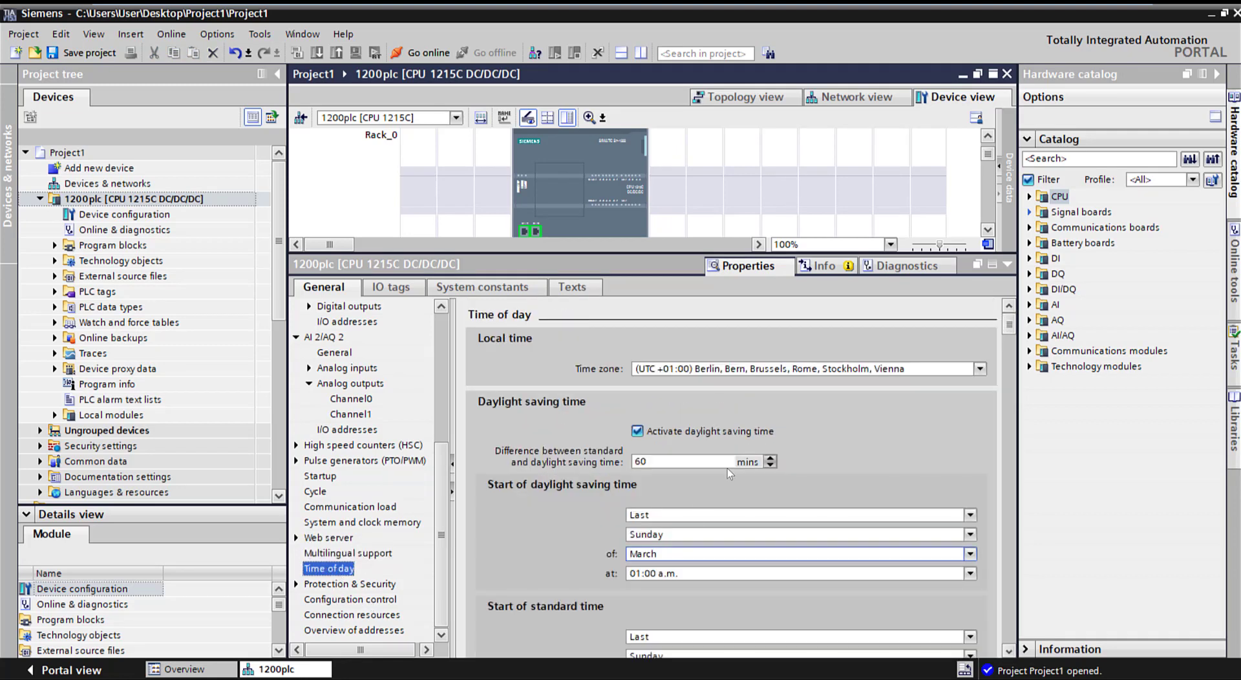
left_click(773, 368)
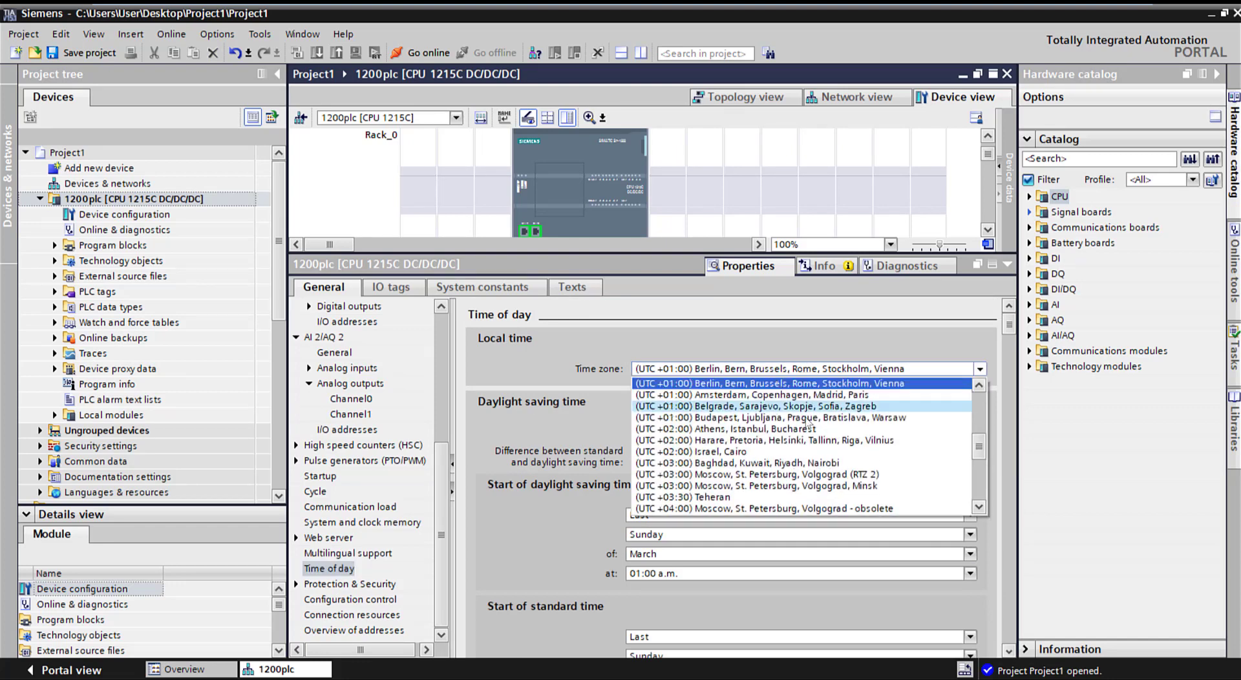
scroll(813, 440, "up", 3)
scroll(813, 439, "up", 3)
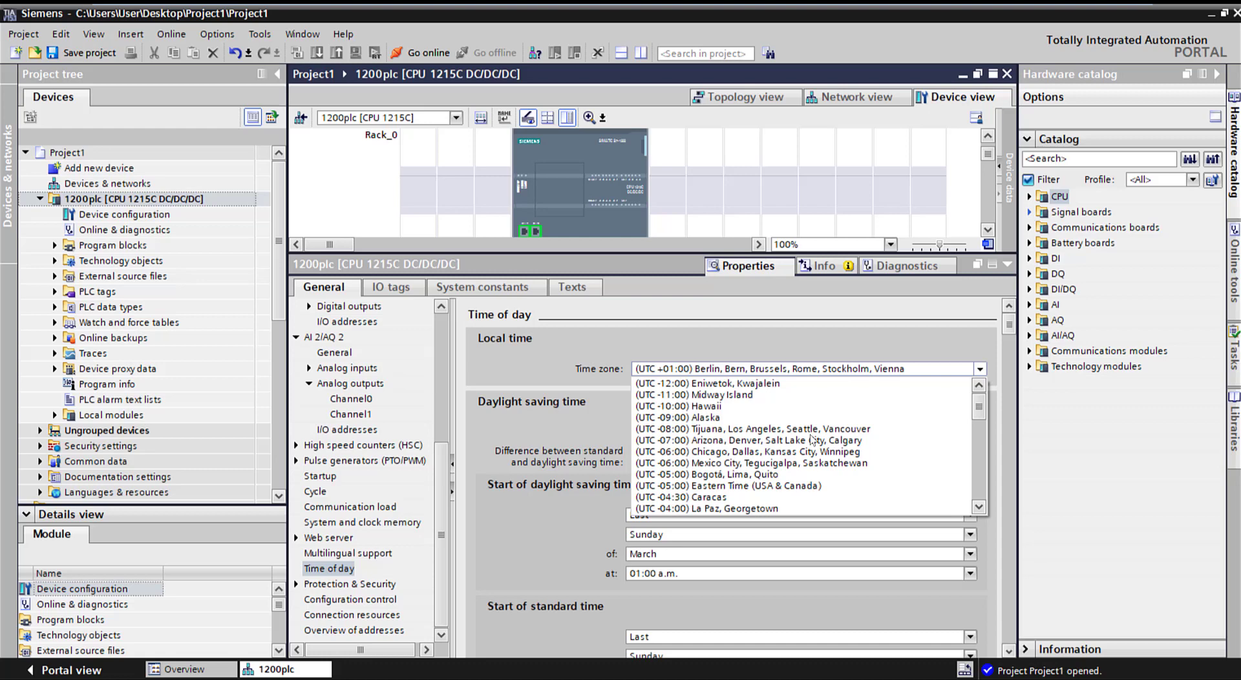
scroll(813, 439, "down", 2)
scroll(813, 439, "up", 2)
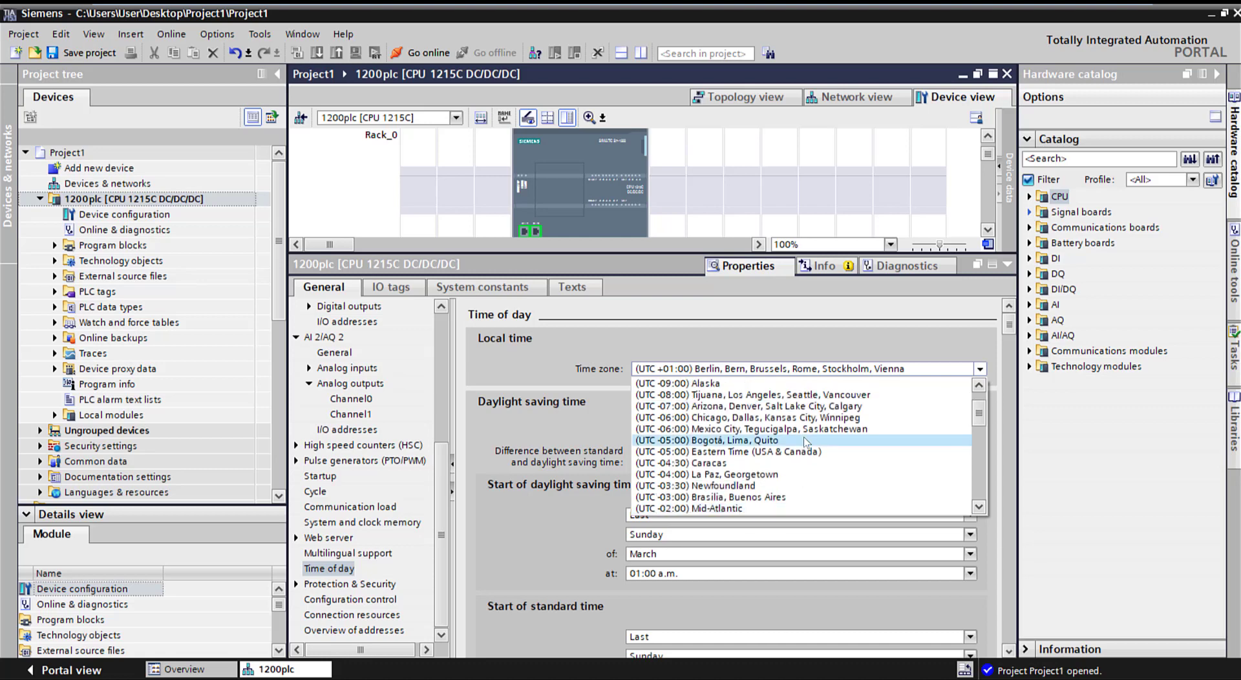
left_click(740, 429)
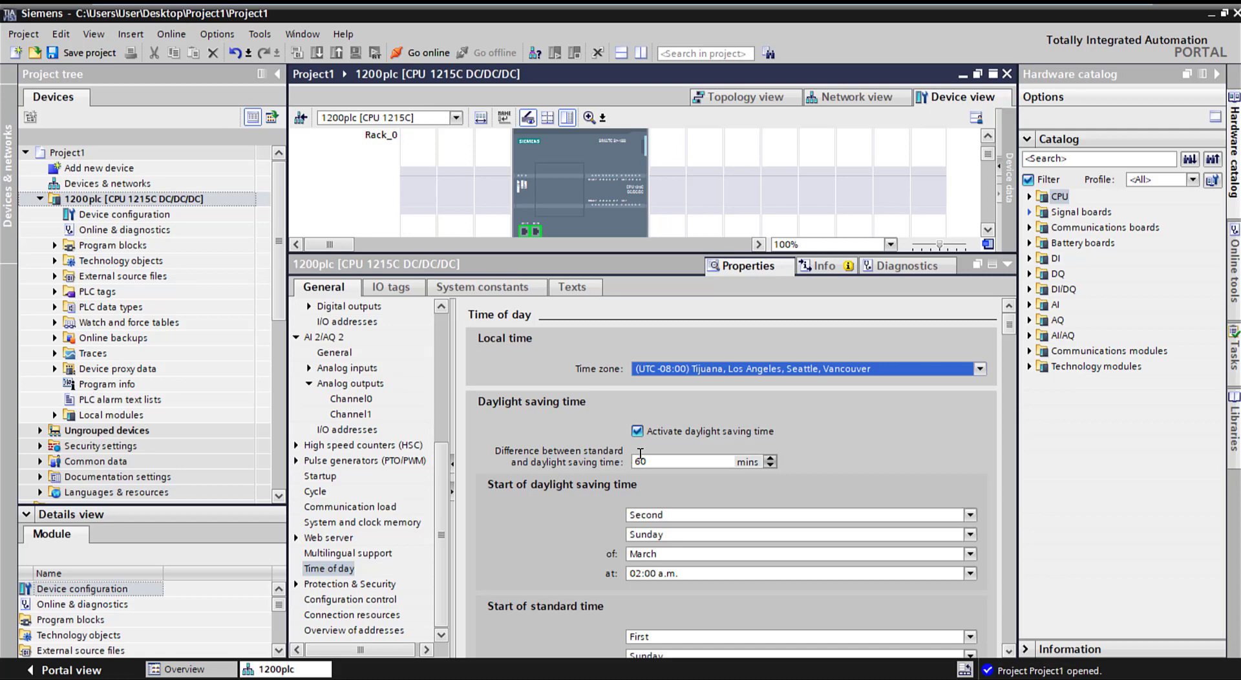
scroll(563, 527, "down", 3)
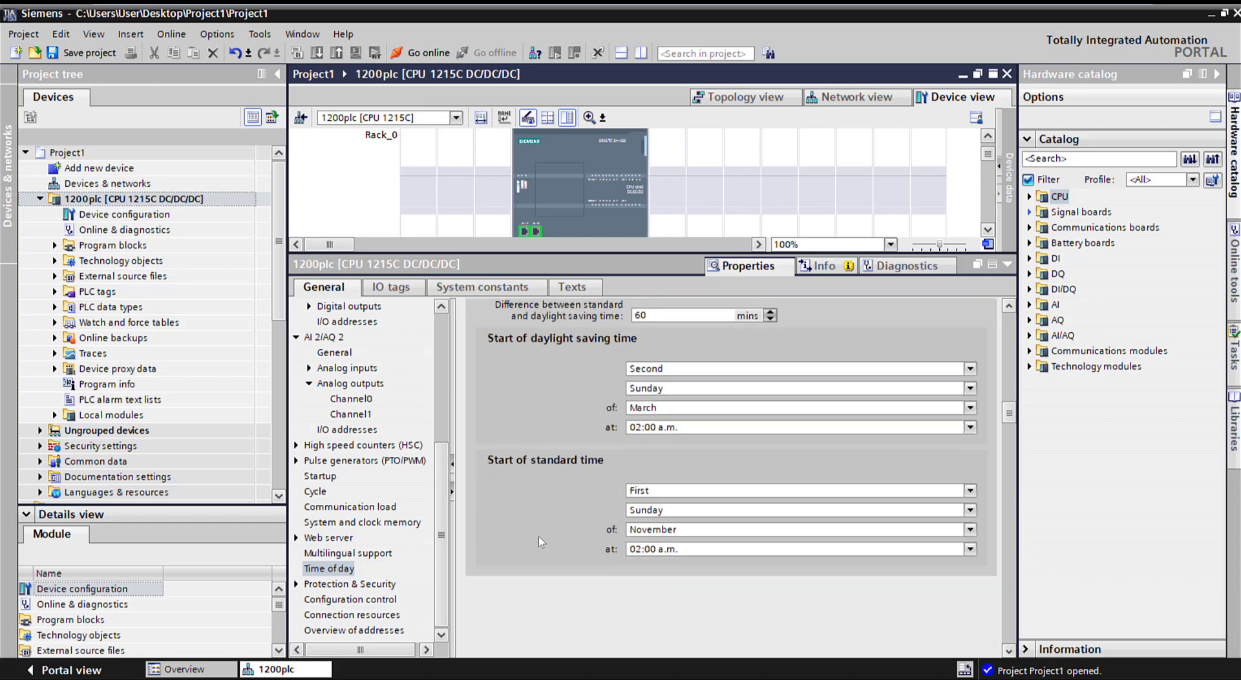
scroll(539, 538, "up", 3)
scroll(539, 536, "up", 1)
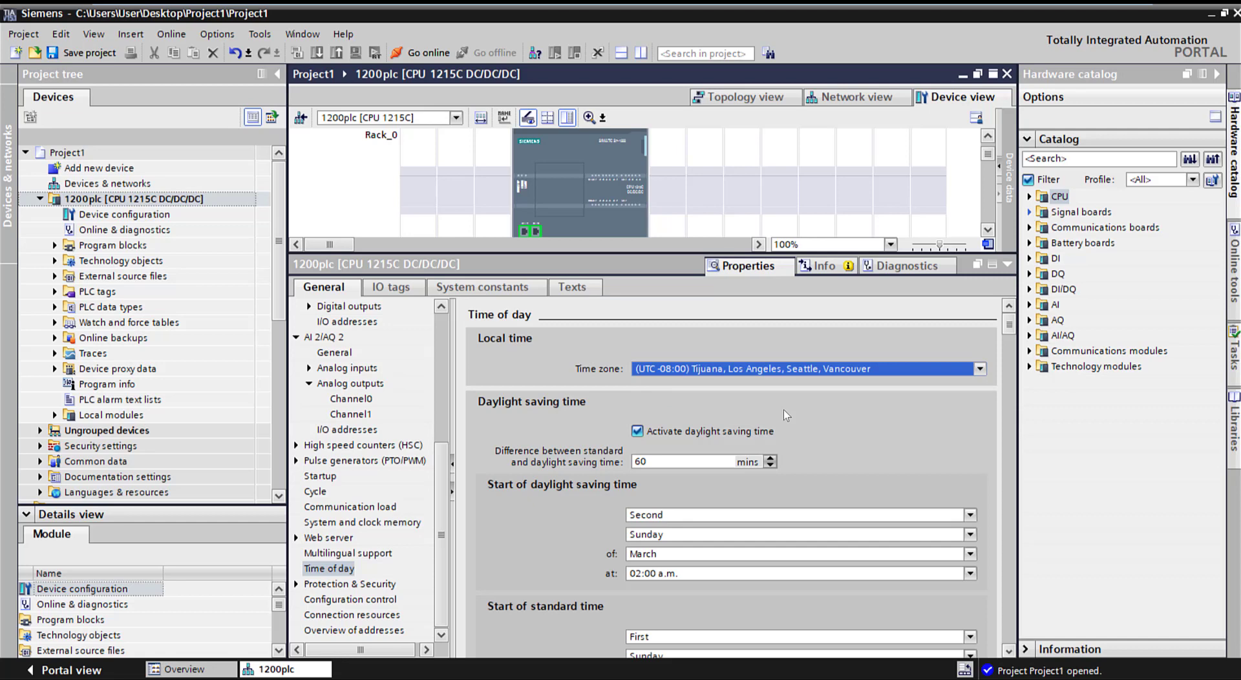
Set the 1200plc access level to HMI access in Protection & Security
left_click(372, 586)
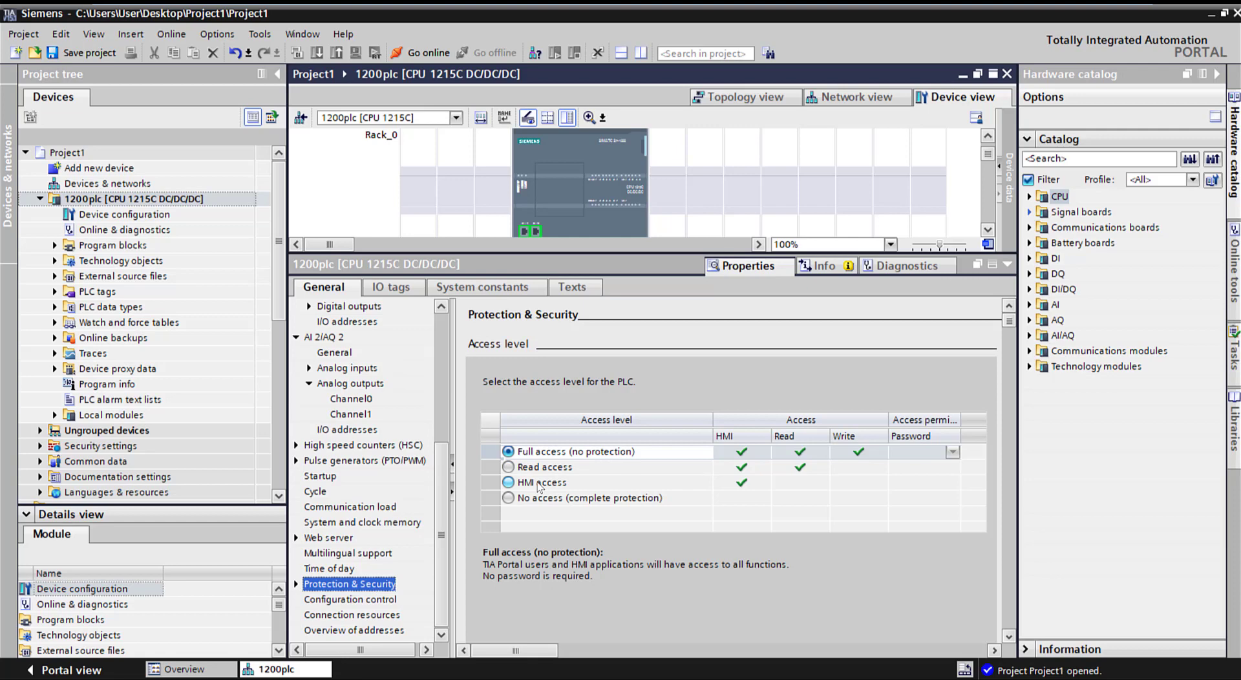
left_click(512, 484)
left_click(509, 483)
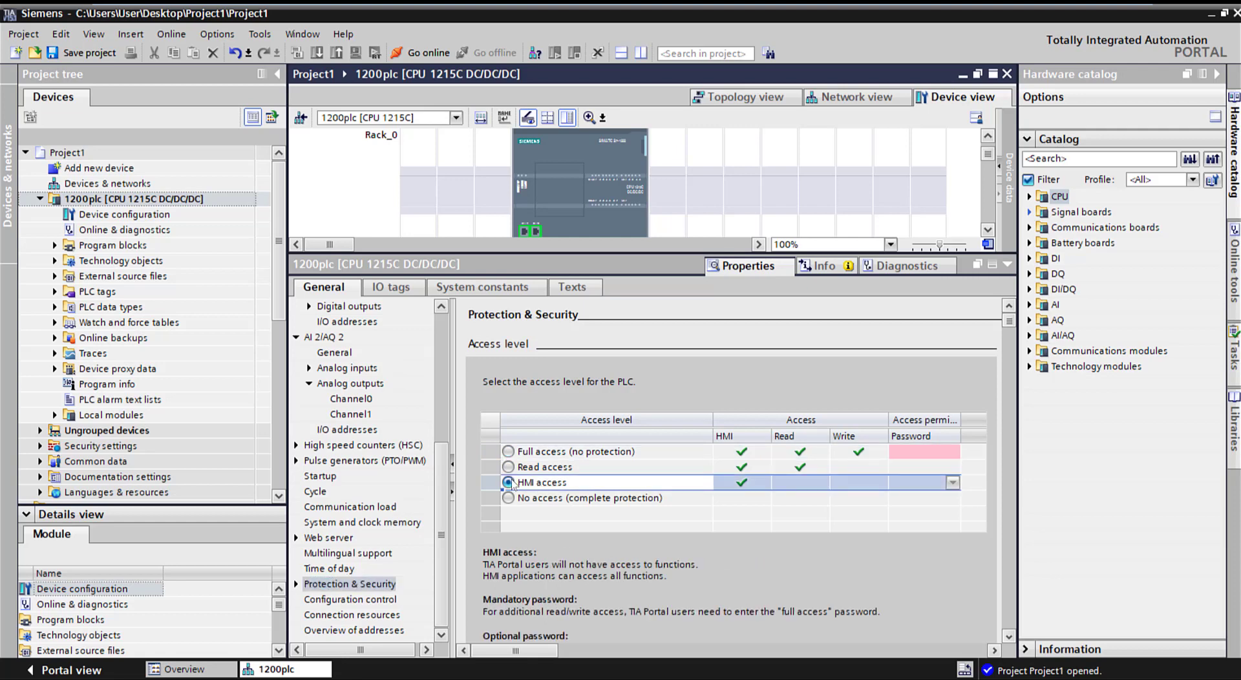
Enter and confirm the full access password
left_click(925, 454)
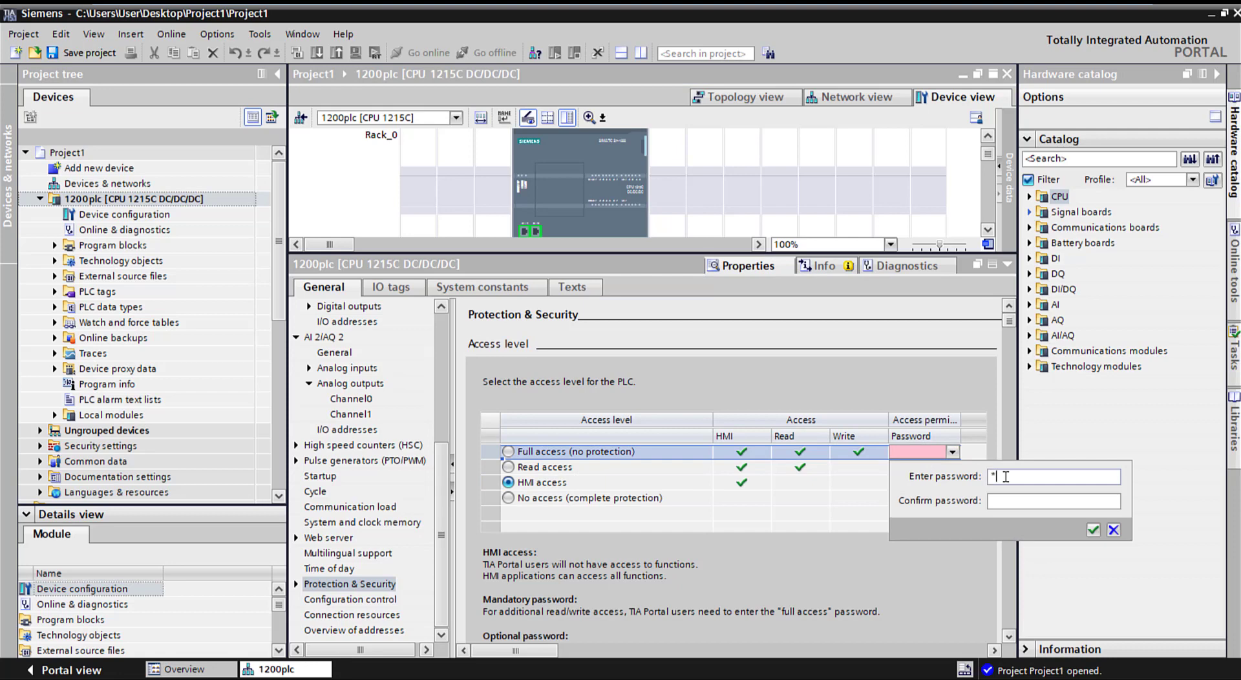
type("****")
left_click(1093, 531)
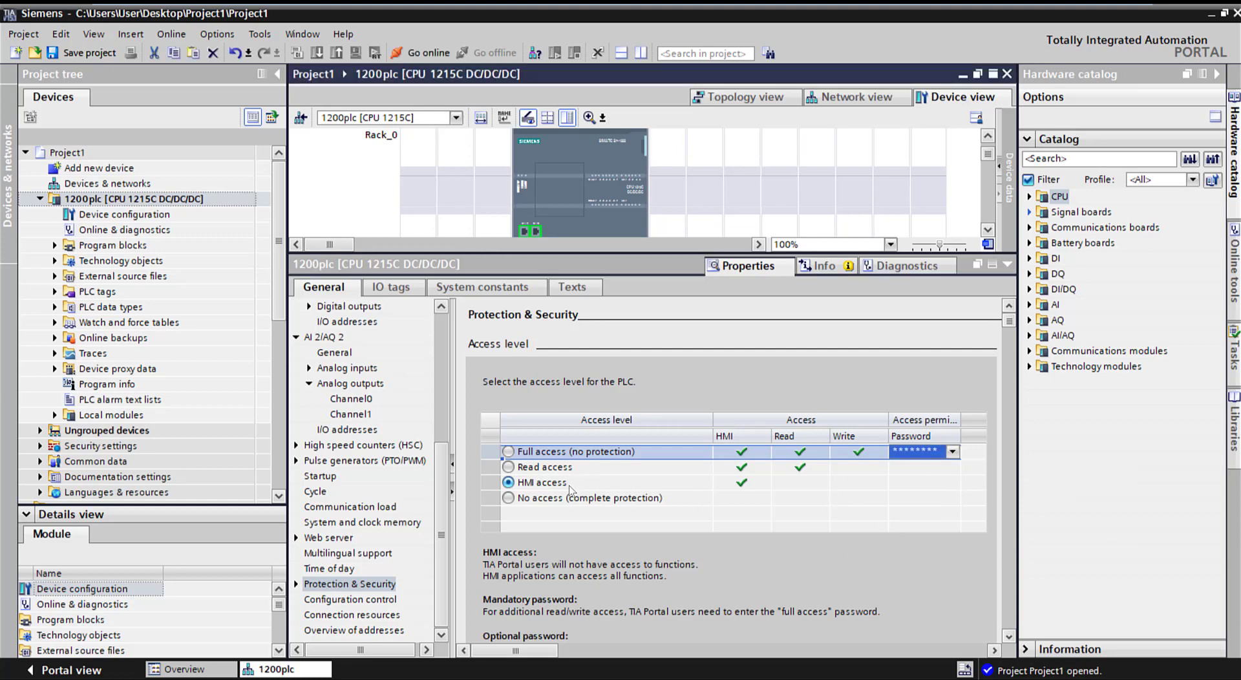
left_click(943, 455)
left_click(354, 605)
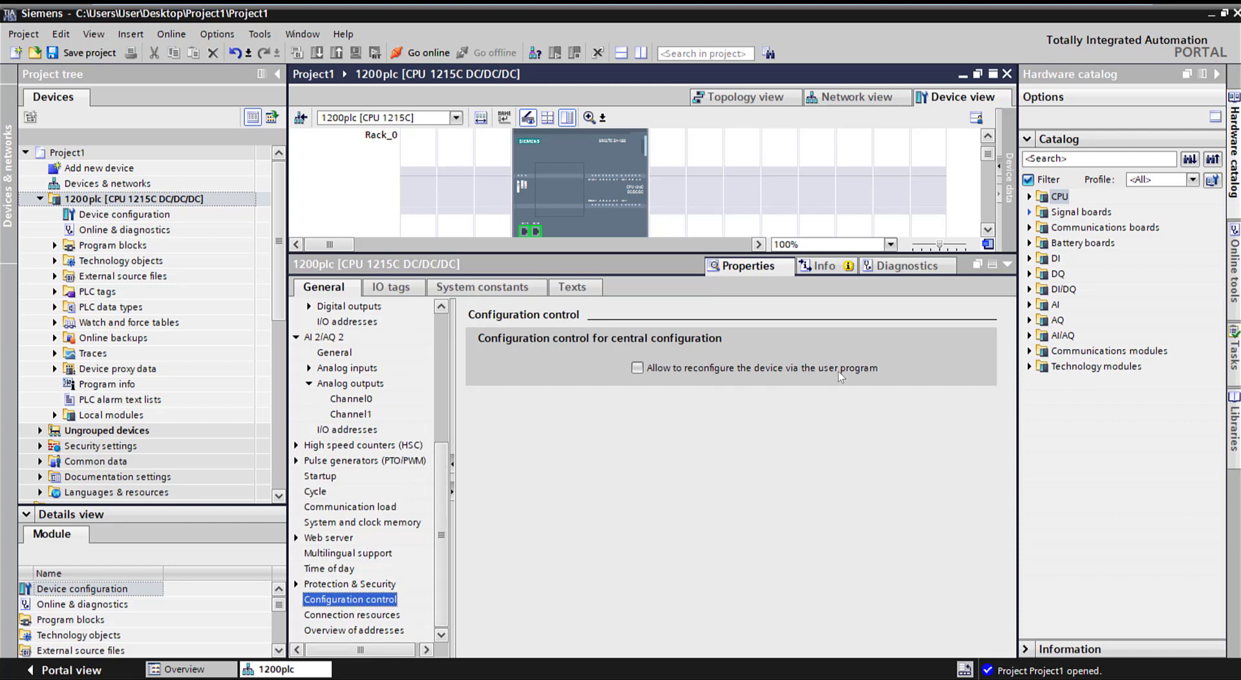
Under Connection mechanisms, enable Permit access with PUT/GET communication from remote partner
left_click(296, 584)
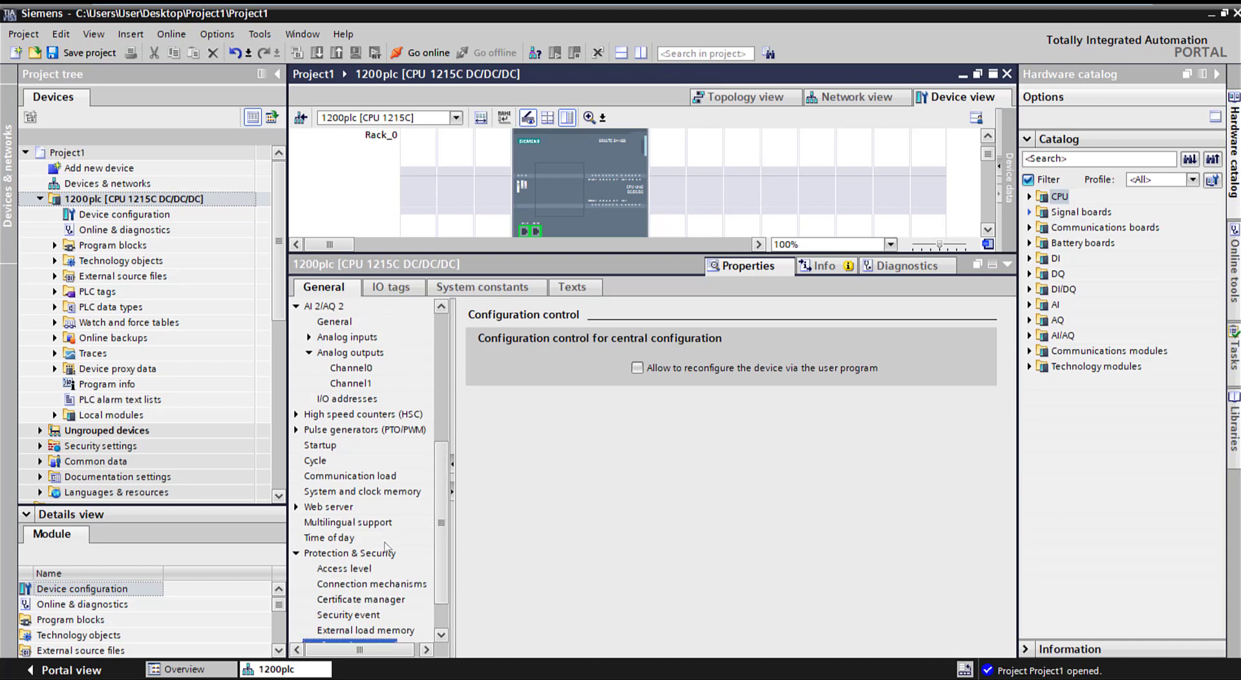
left_click(361, 570)
left_click(378, 586)
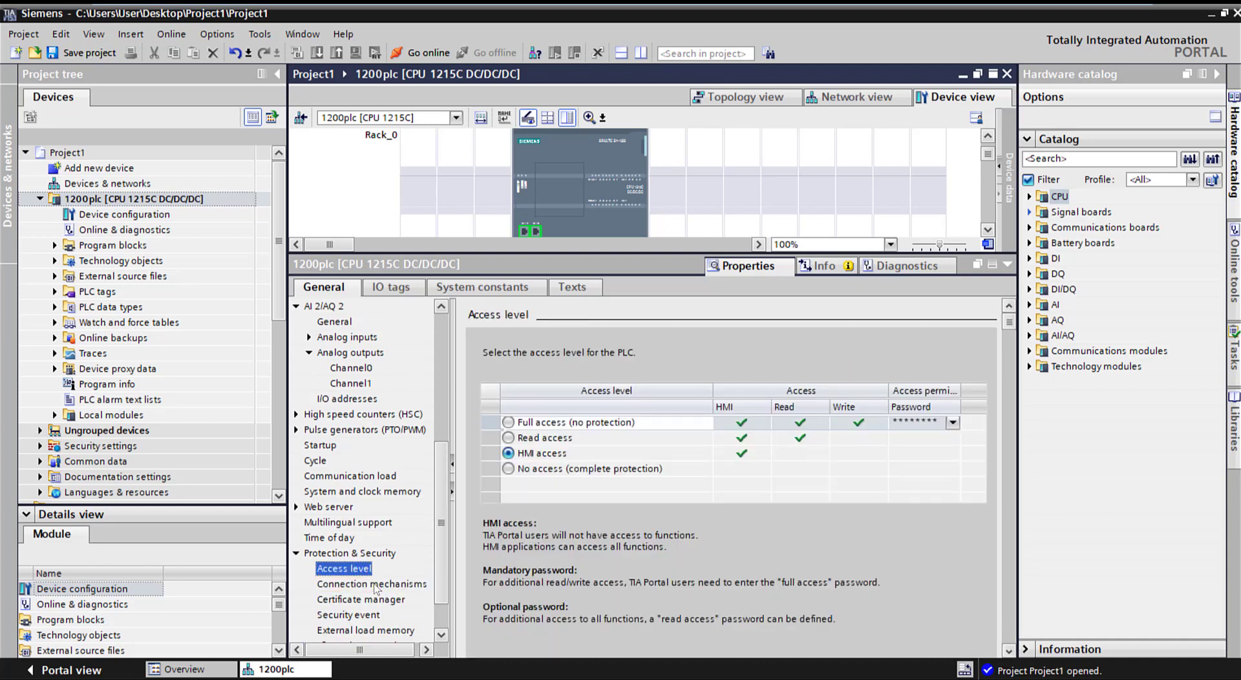
left_click(375, 602)
left_click(371, 585)
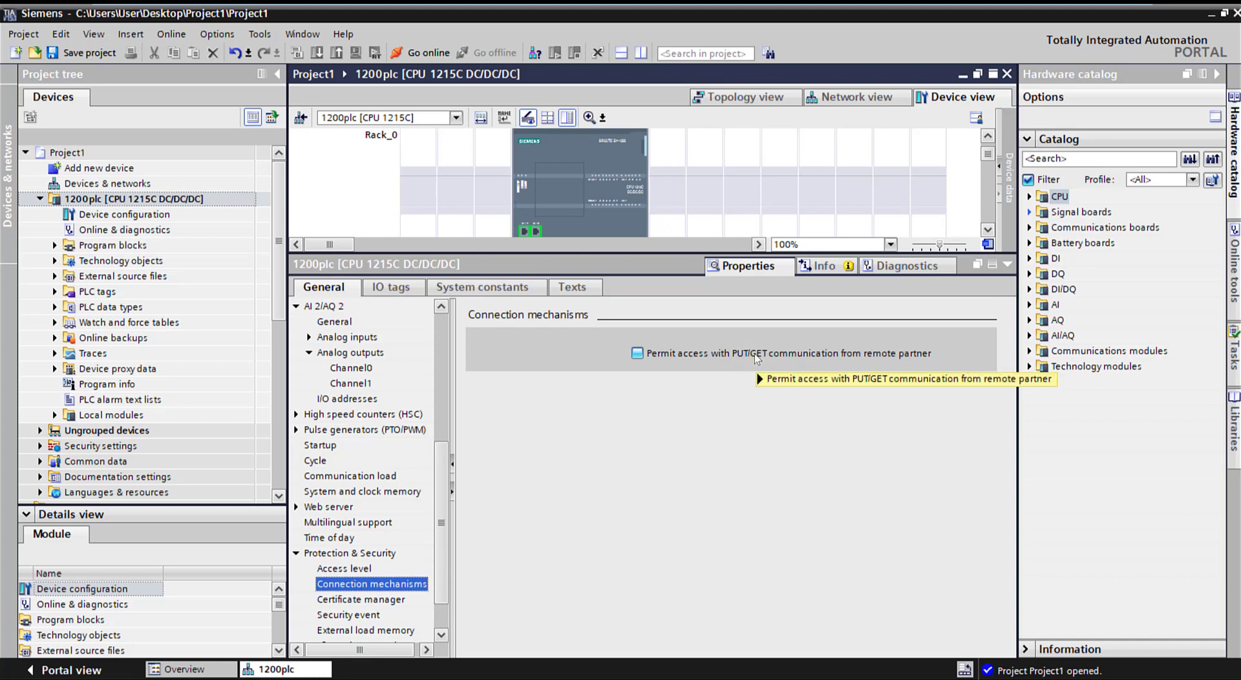
mouse_move(652, 354)
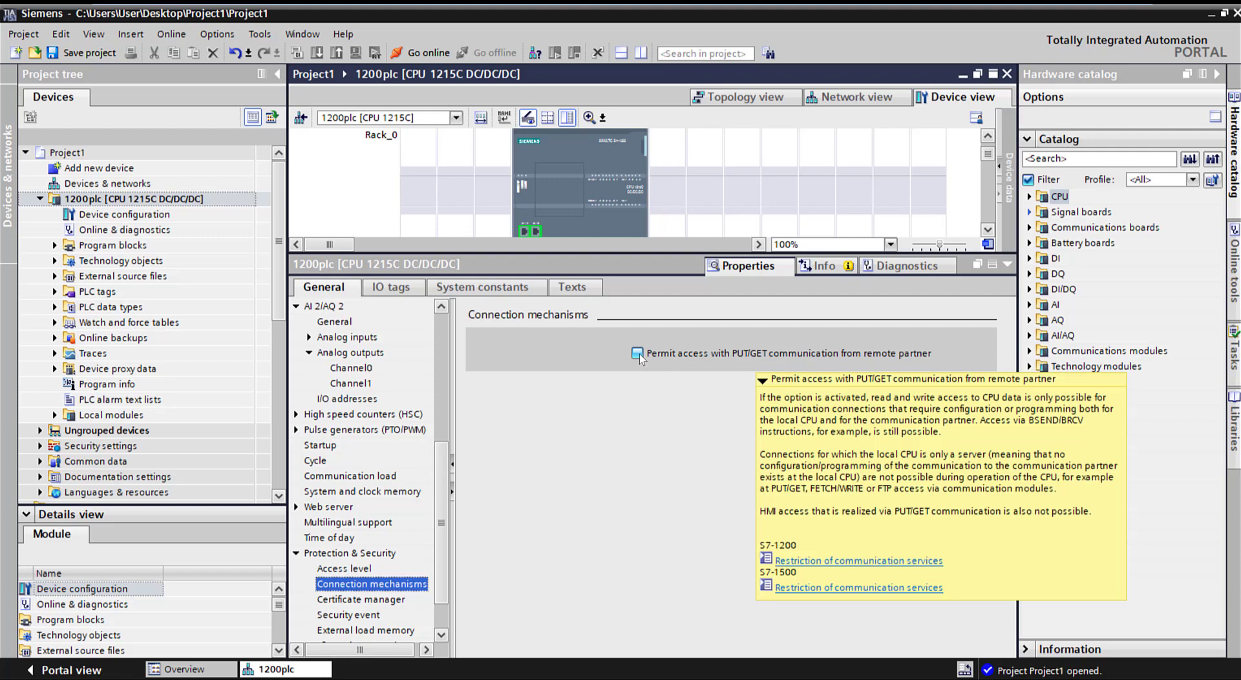
left_click(637, 353)
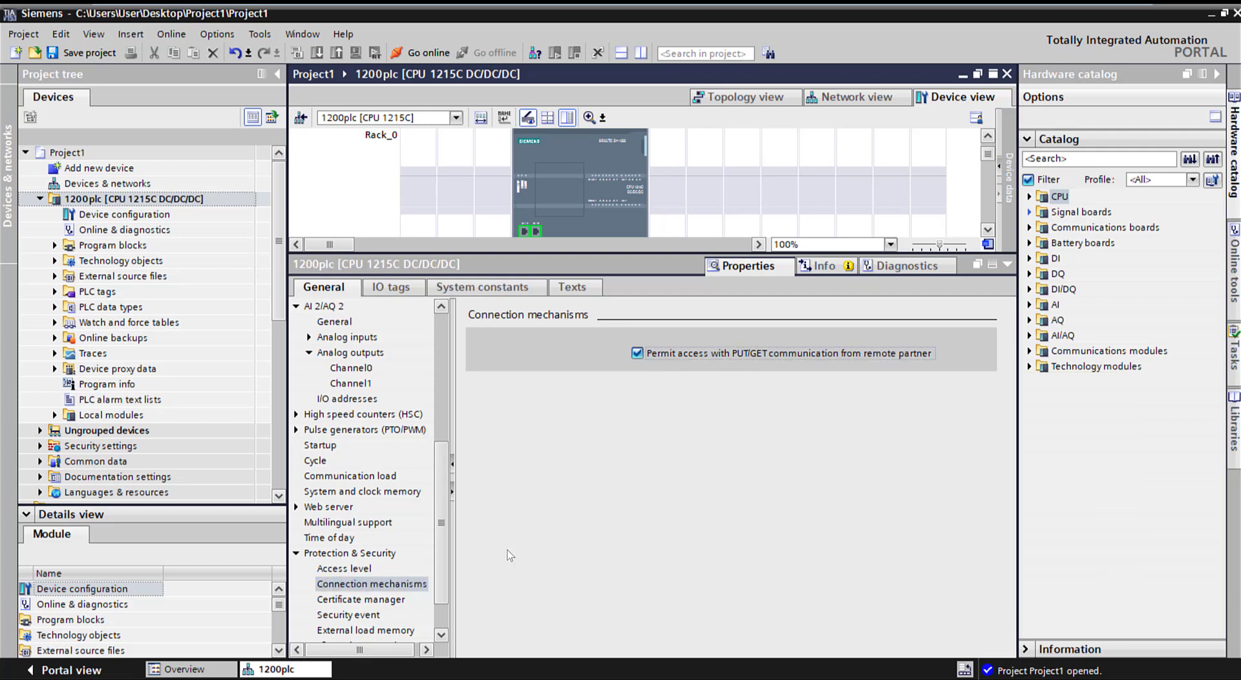
Browse the Certificate manager, Security event and Configuration control pages
left_click(379, 603)
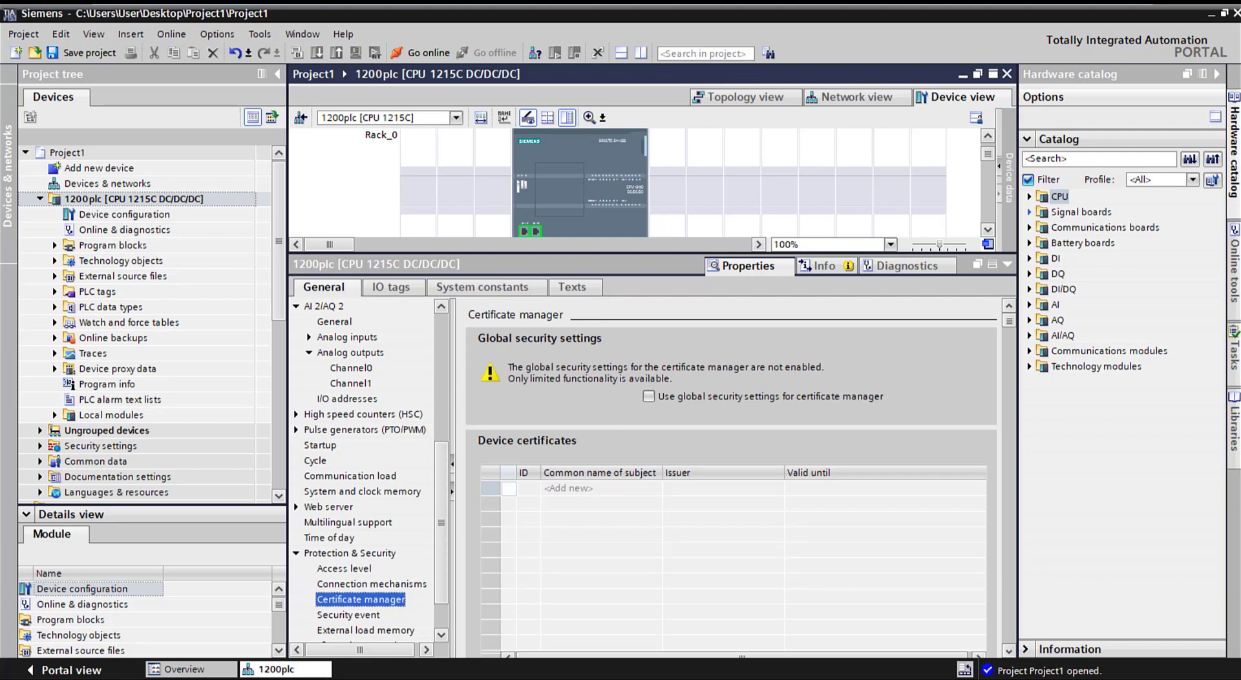
left_click(359, 616)
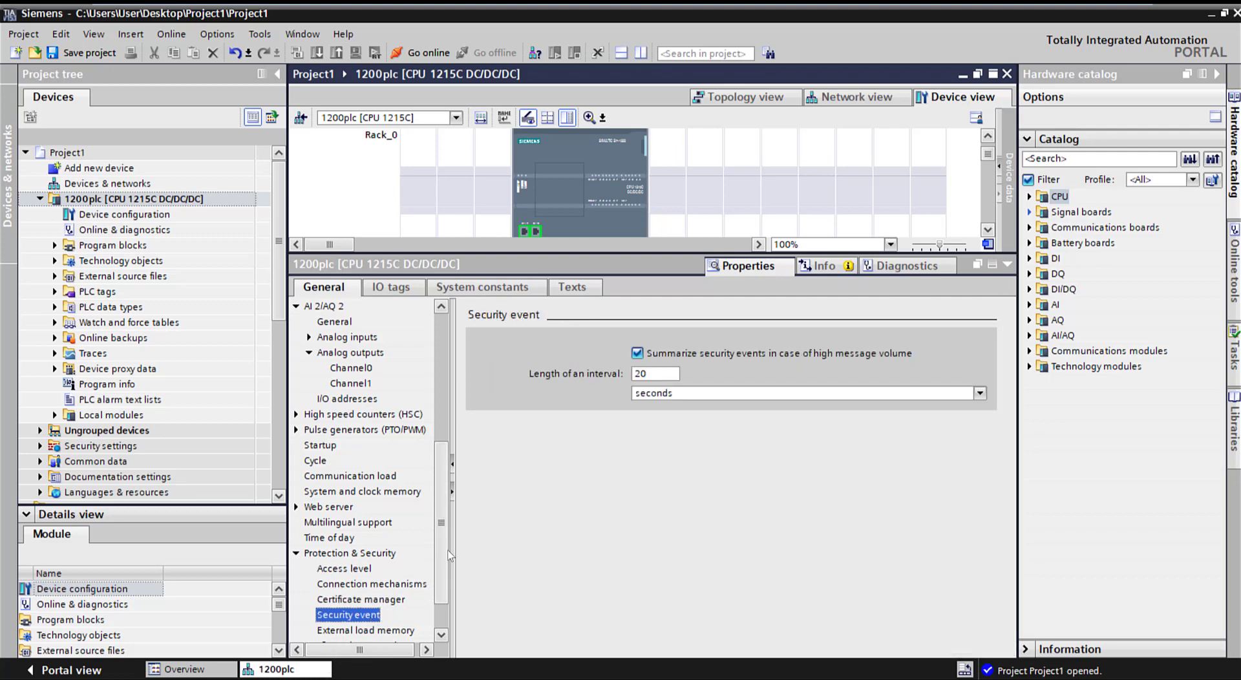
scroll(452, 580, "down", 1)
left_click(346, 602)
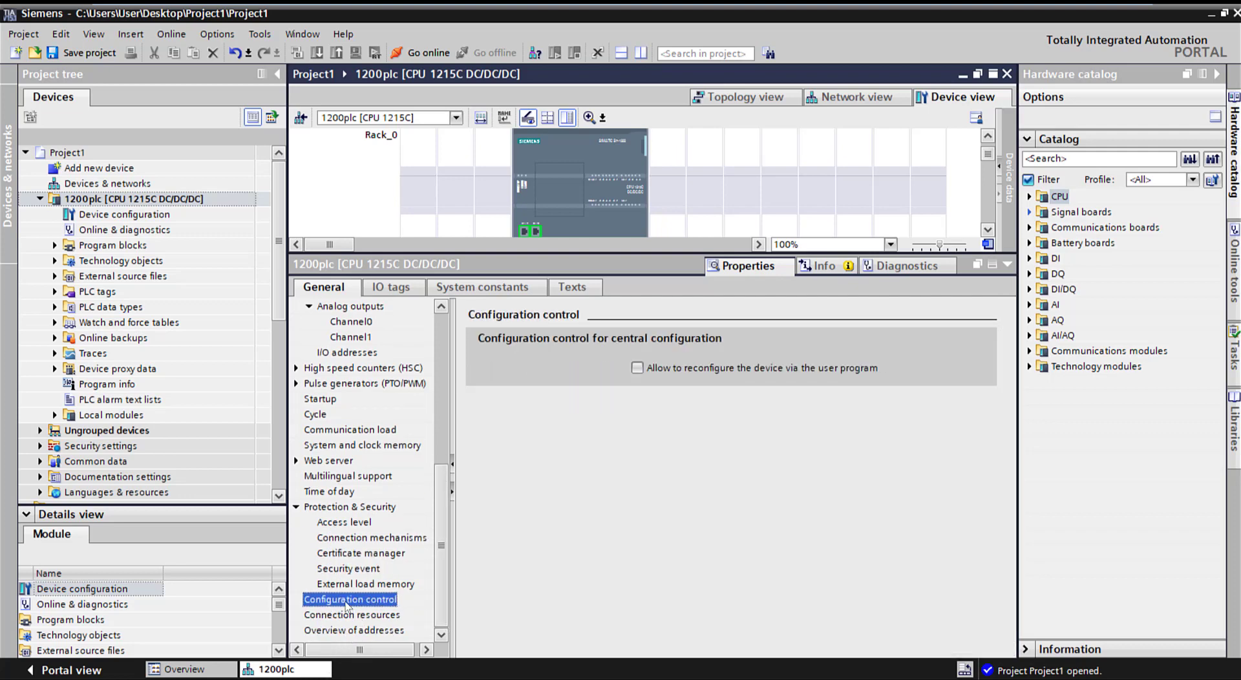
Show the CPU's Overview of addresses with its I/O, HSC and pulse ranges, and save Project1
left_click(354, 616)
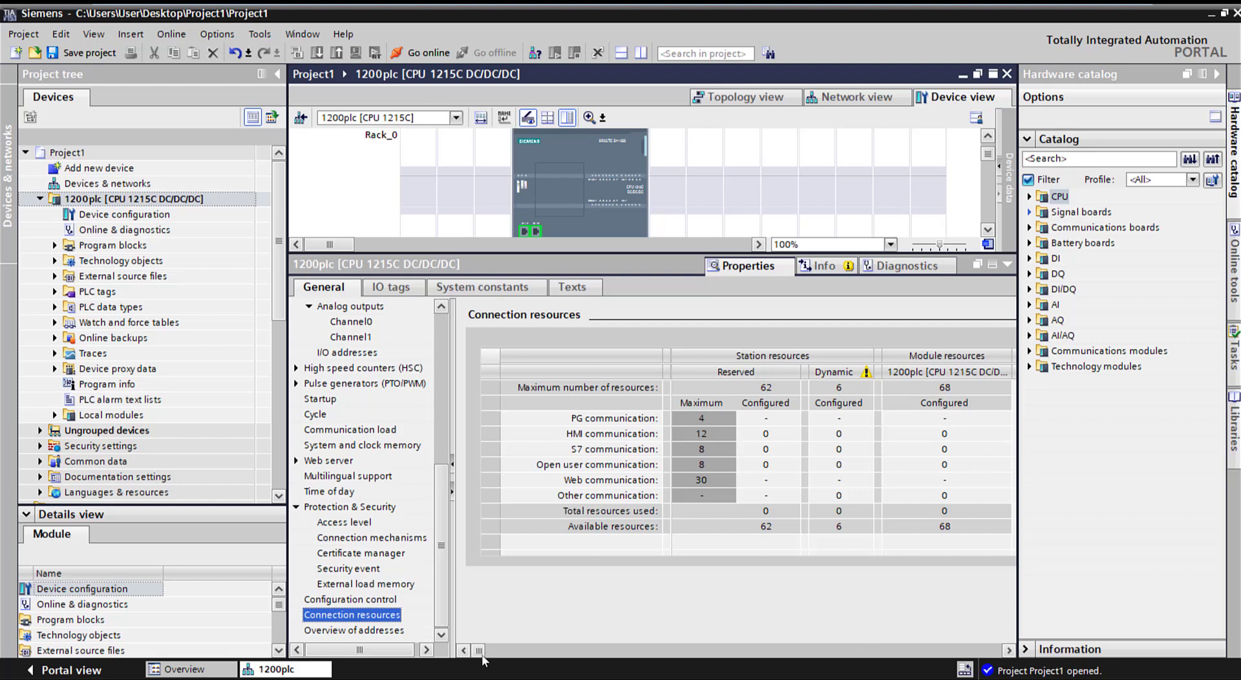
scroll(483, 658, "right", 3)
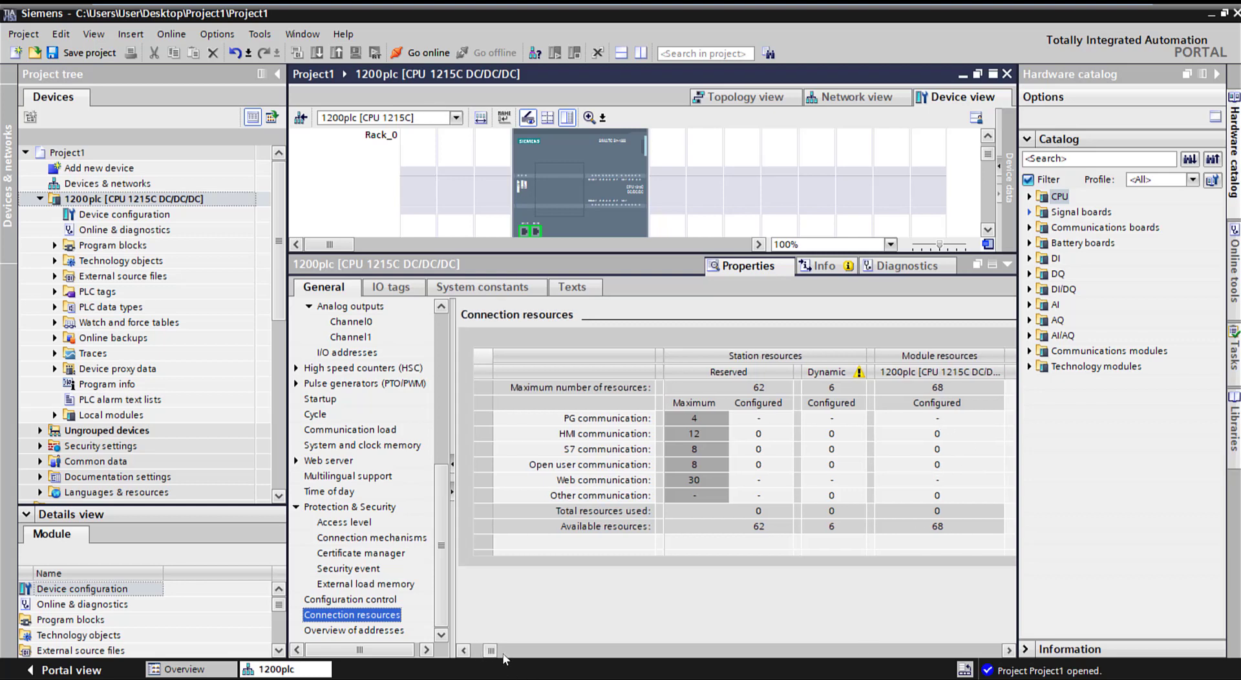
left_click(392, 631)
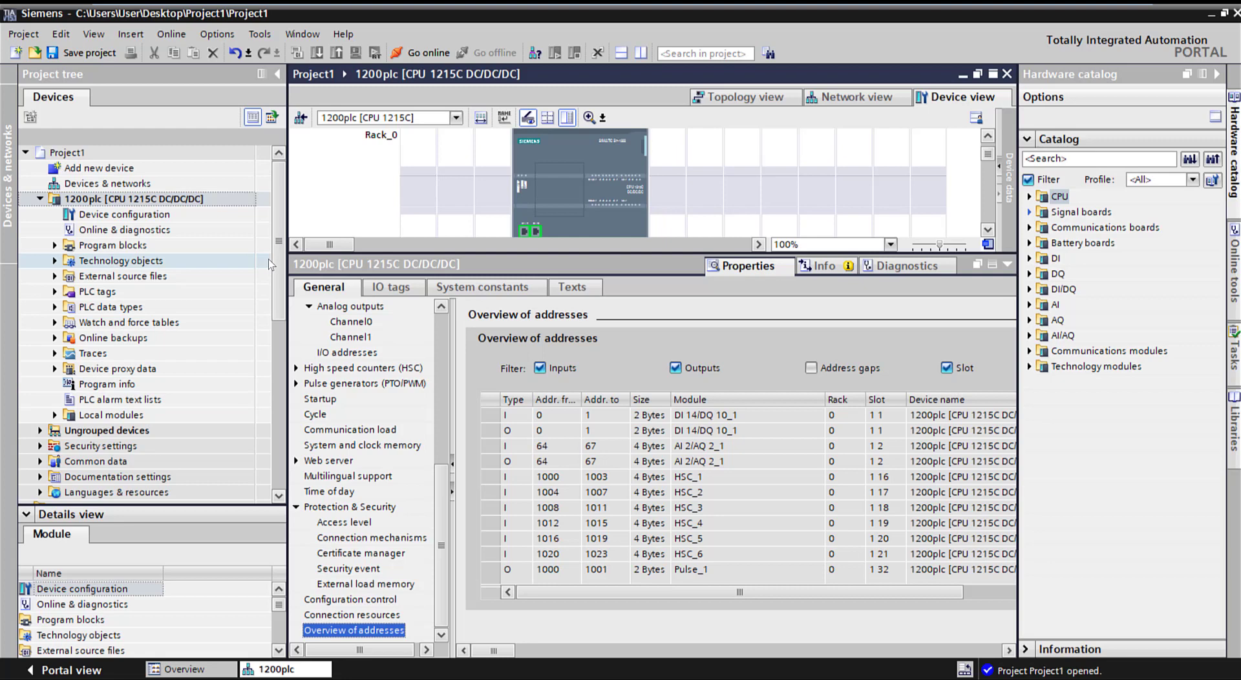
left_click(91, 53)
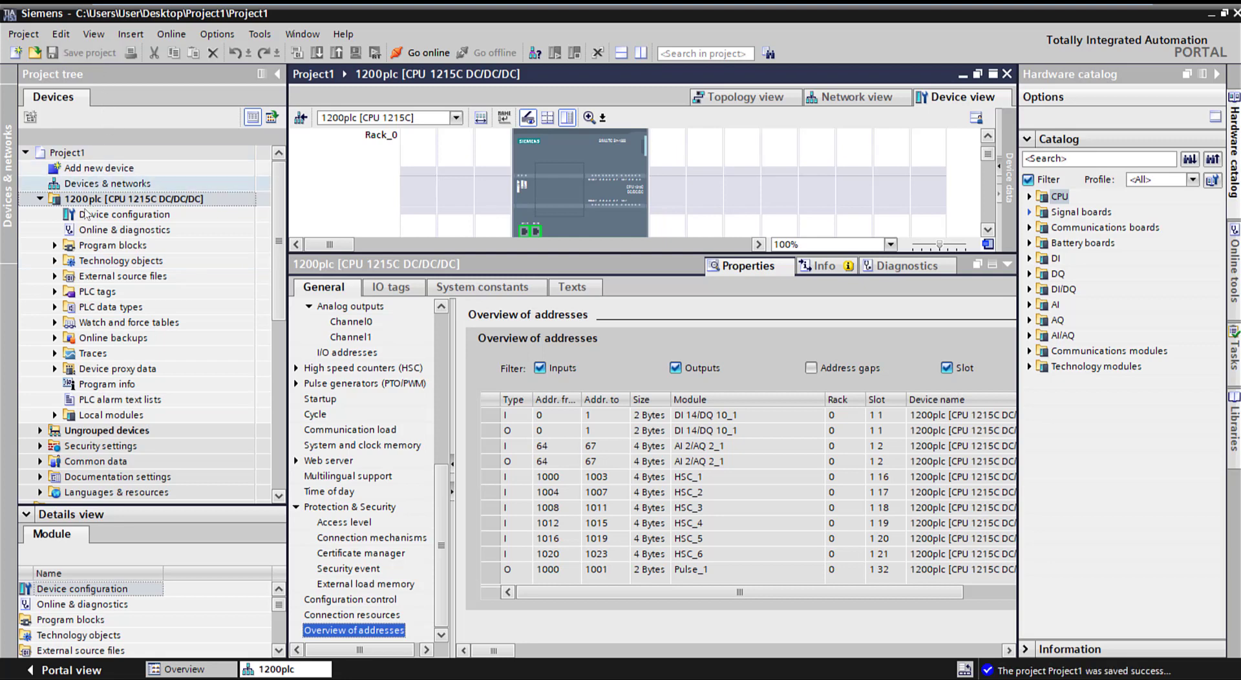
Open Main [OB1] and build Network 1: NO contact %I0.0 driving coil %Q0.0
left_click(55, 245)
left_click(107, 276)
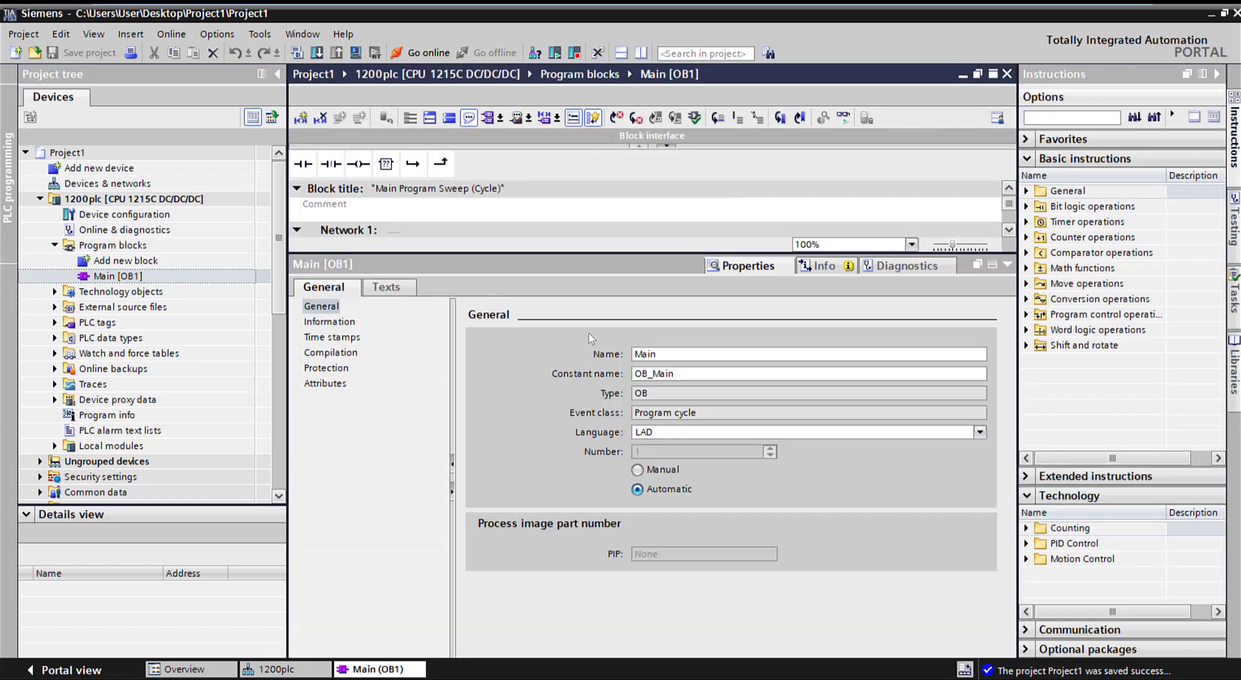
left_click(1006, 266)
mouse_move(303, 163)
left_mouse_down()
mouse_move(386, 309)
mouse_move(378, 301)
left_mouse_up()
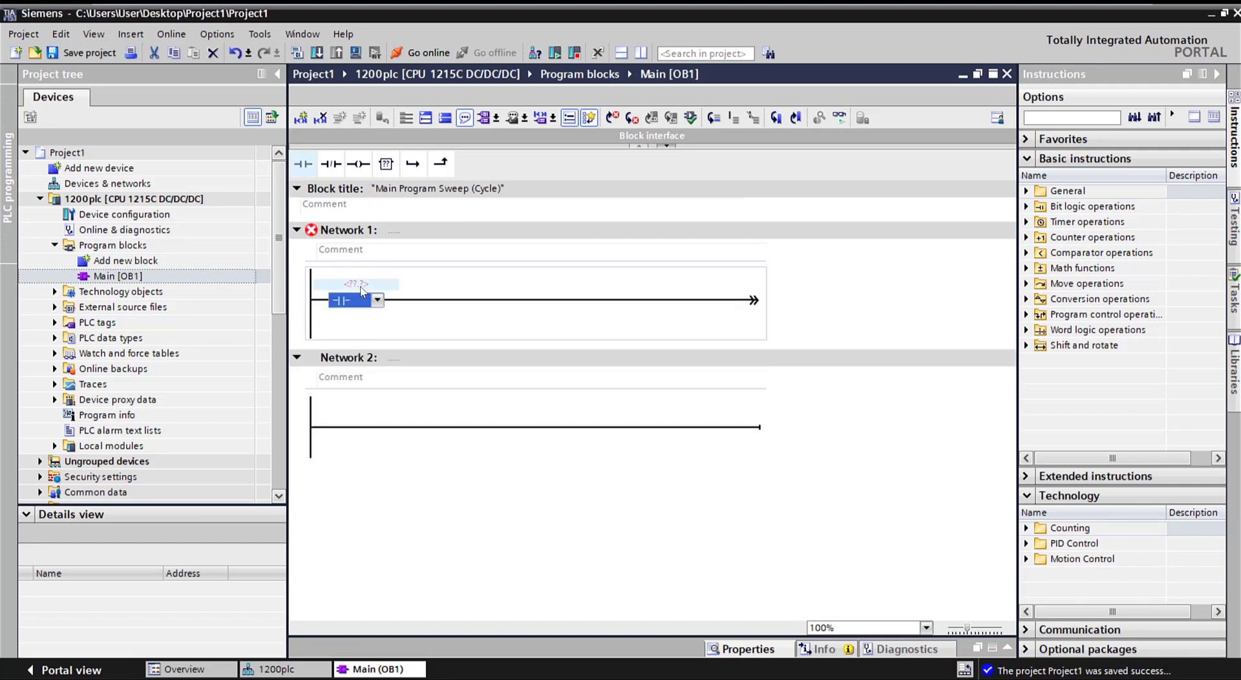
type("i0.0")
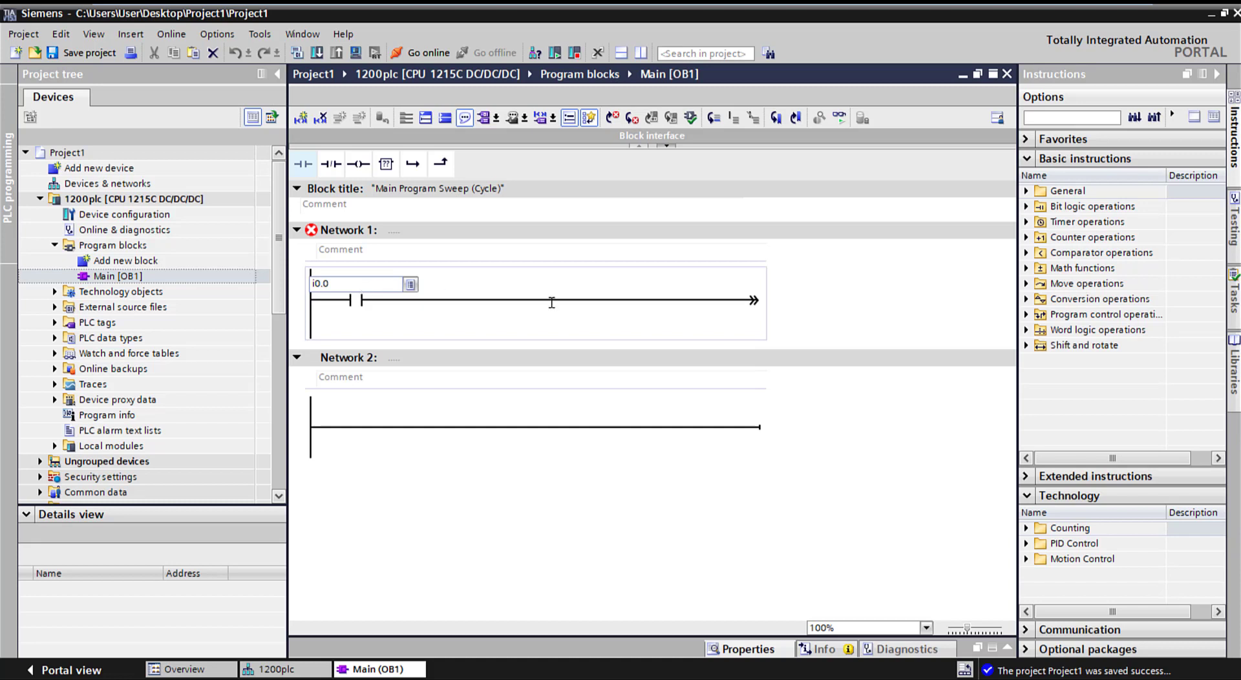
key("Return")
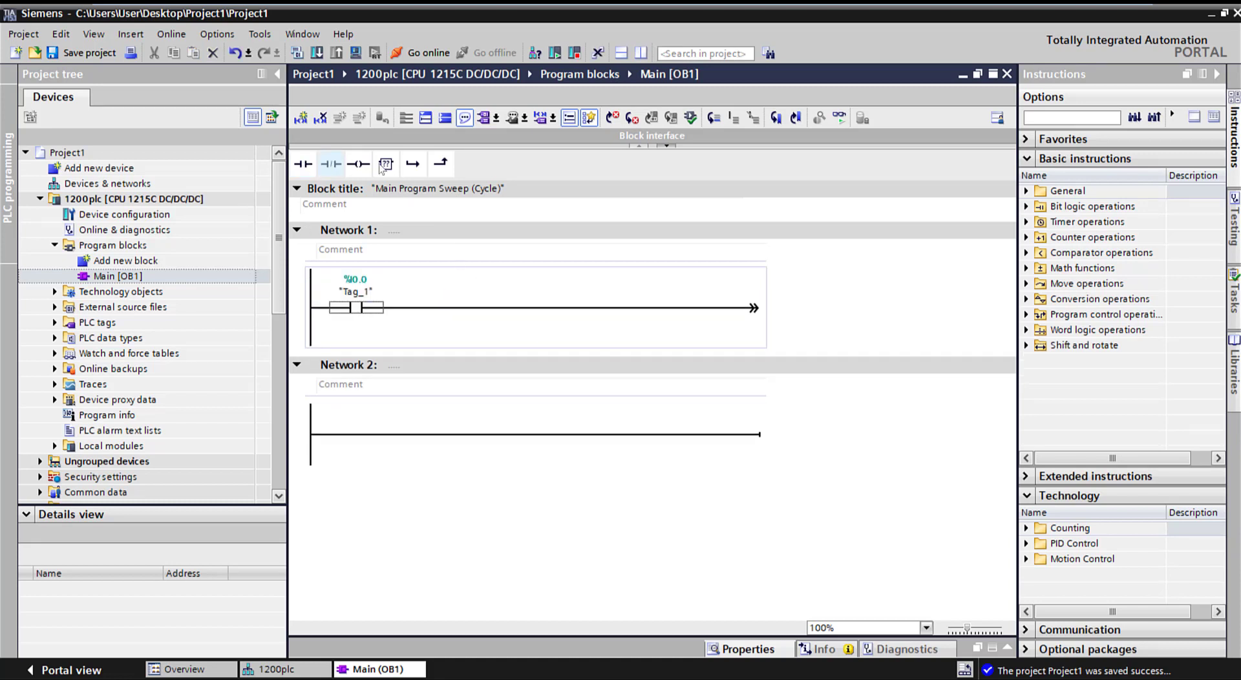
left_click_drag(358, 163, 609, 311)
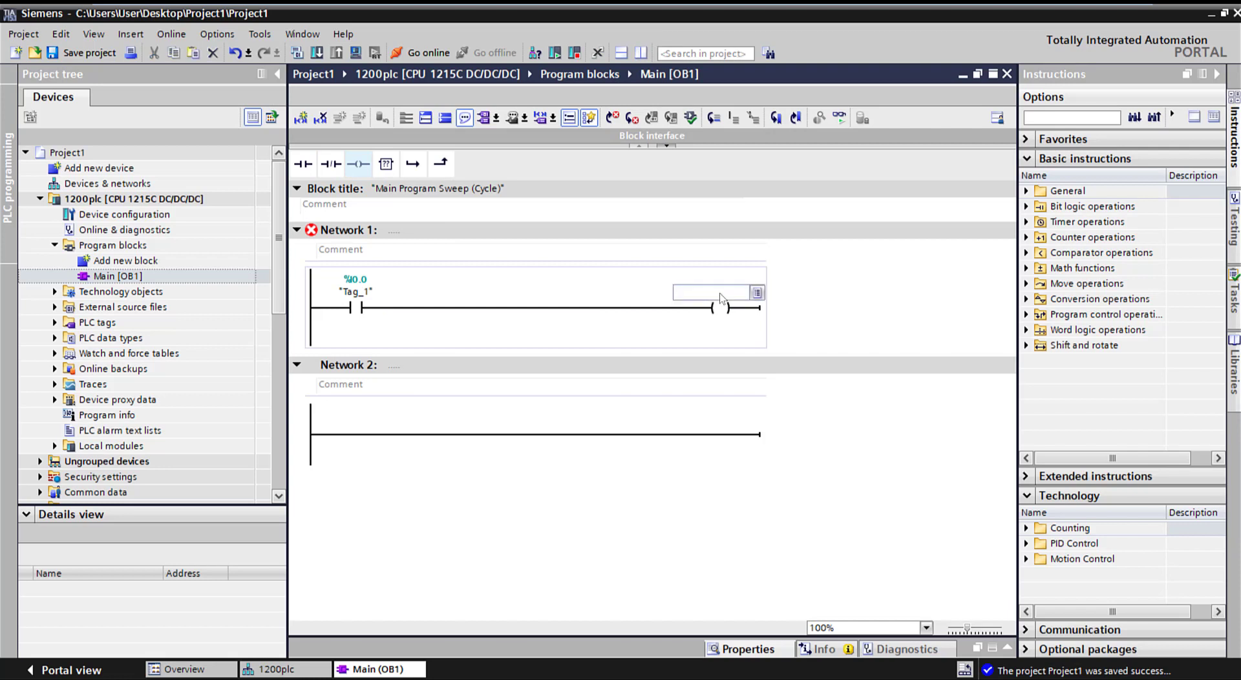
type("q0.0")
key("Return")
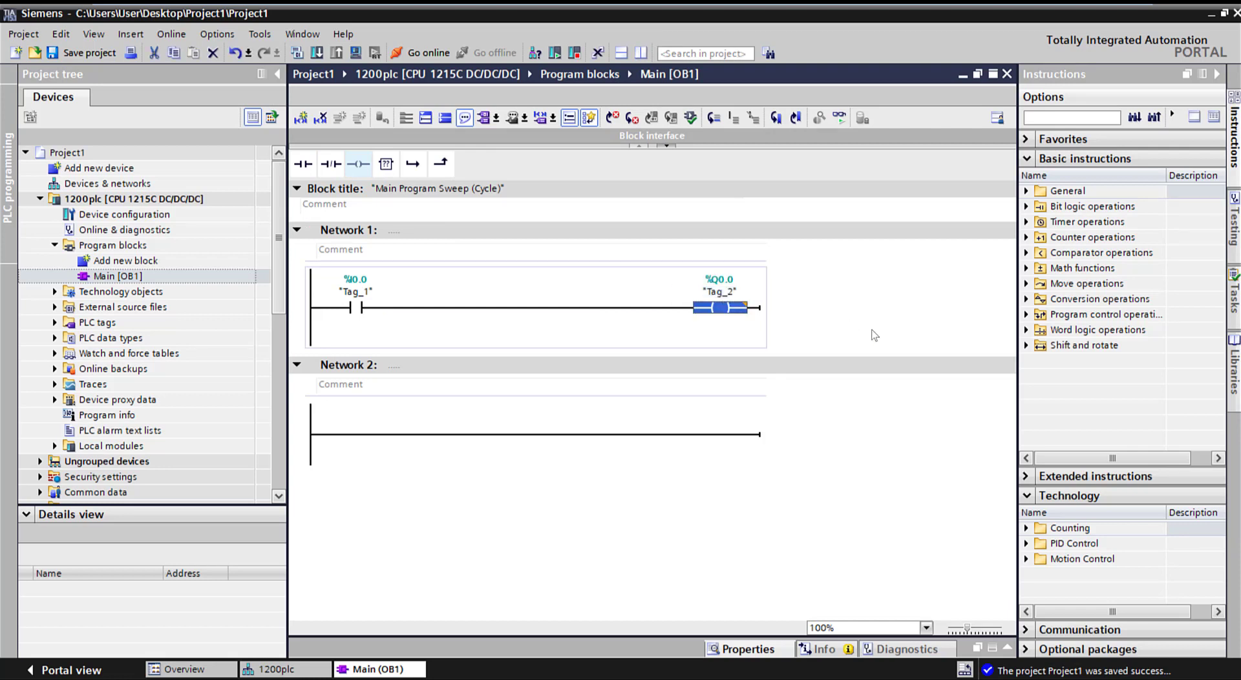
Add a MOVE box to Network 2 with Clock_Byte as its IN operand
mouse_move(386, 164)
left_mouse_down()
mouse_move(453, 358)
mouse_move(442, 433)
left_mouse_up()
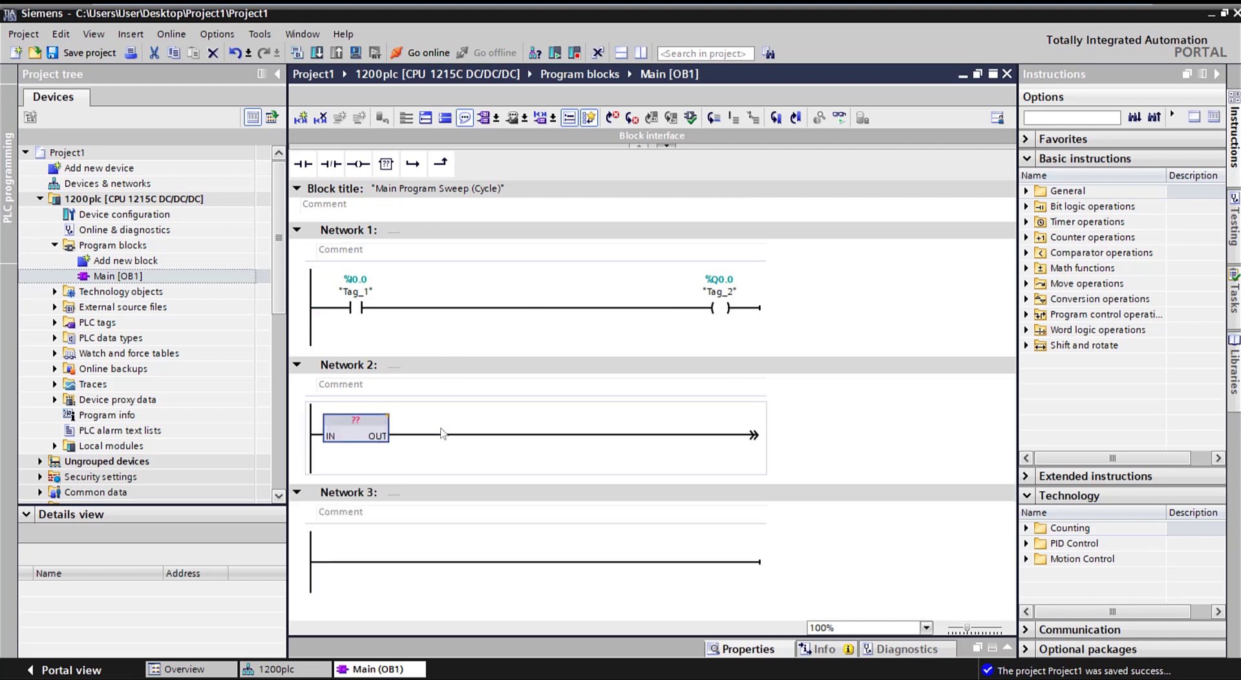
left_click(368, 422)
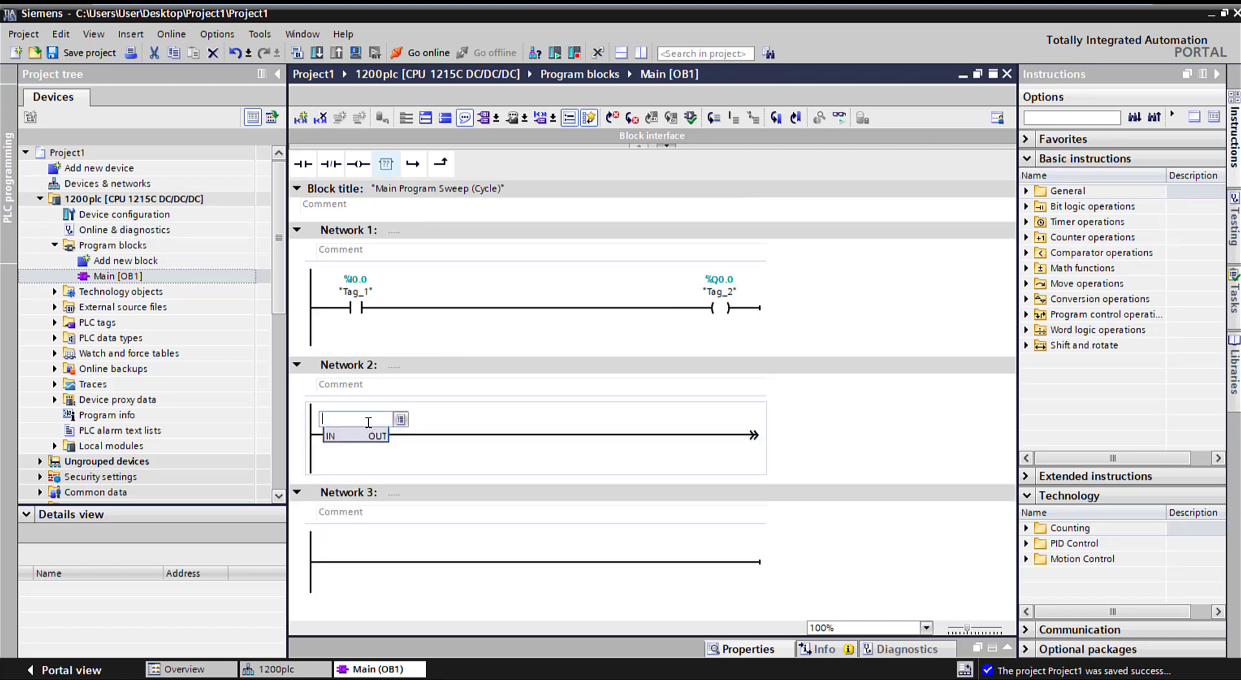
type("mov")
left_click(376, 437)
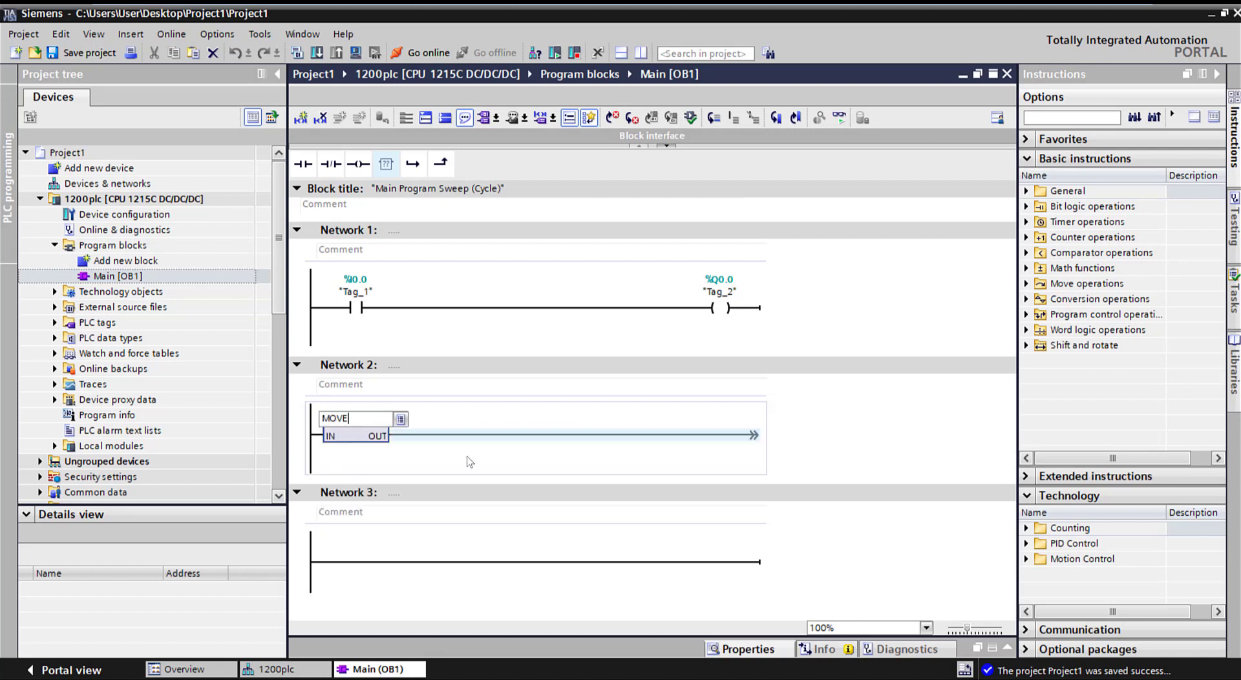
key("Return")
left_click(387, 451)
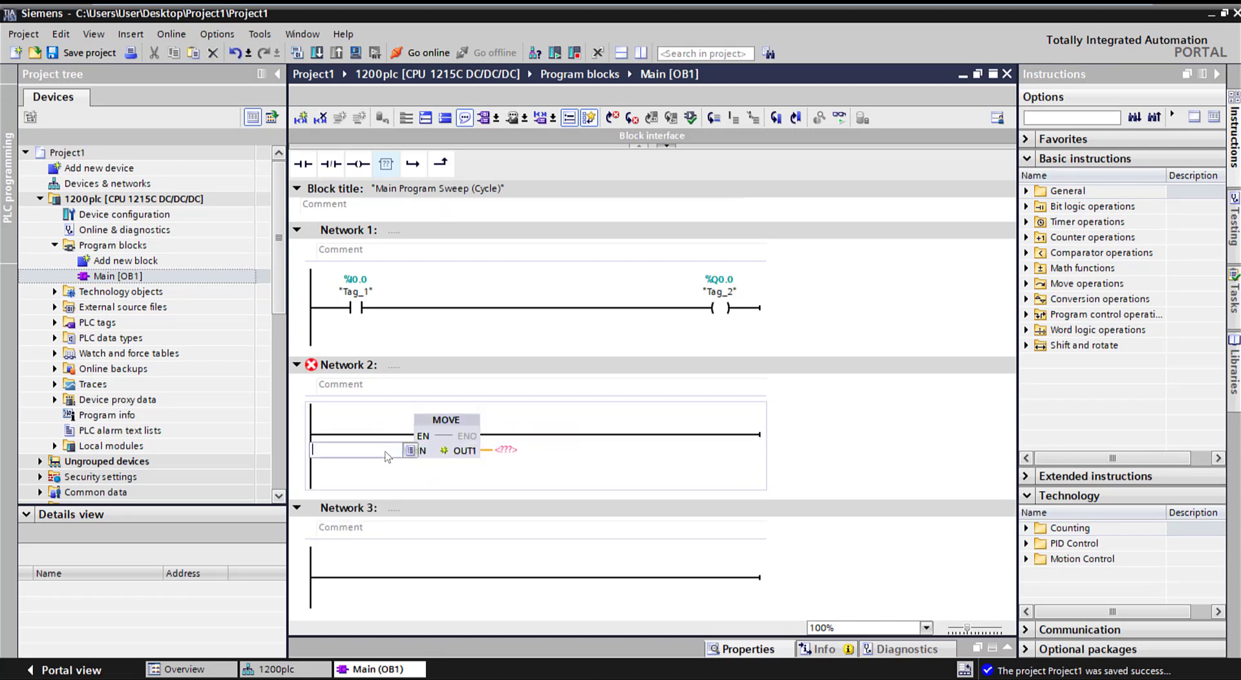
type("mb")
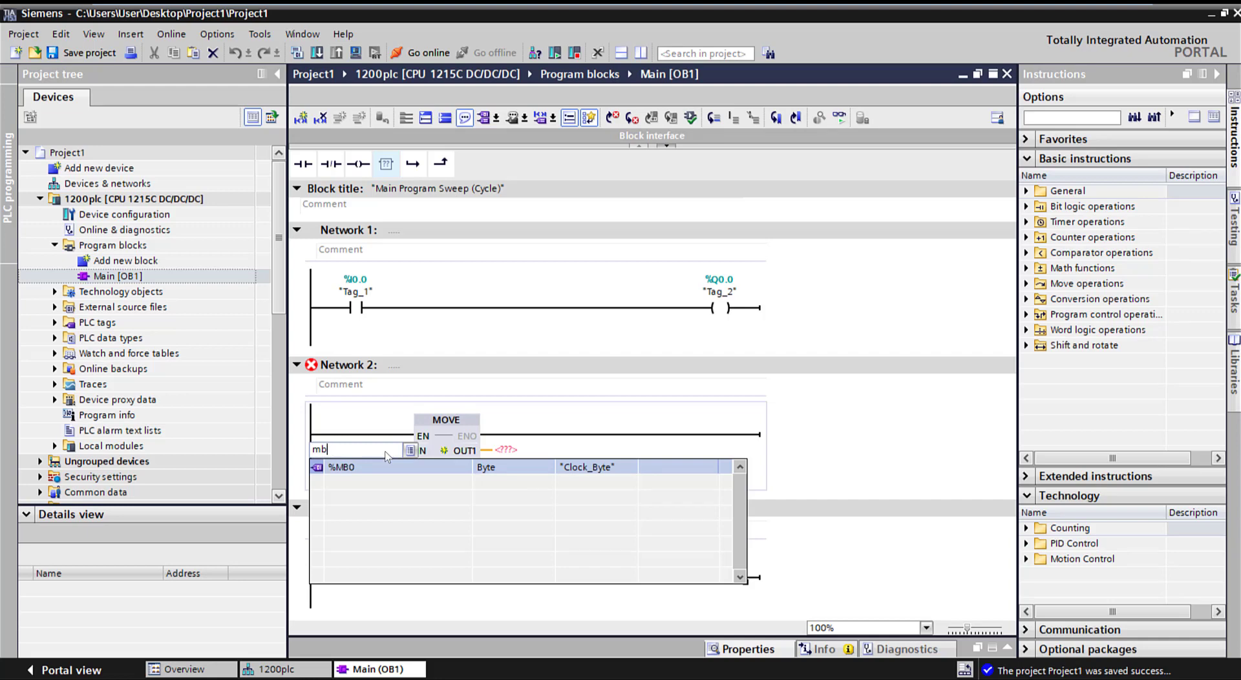
key("BackSpace")
key("BackSpace")
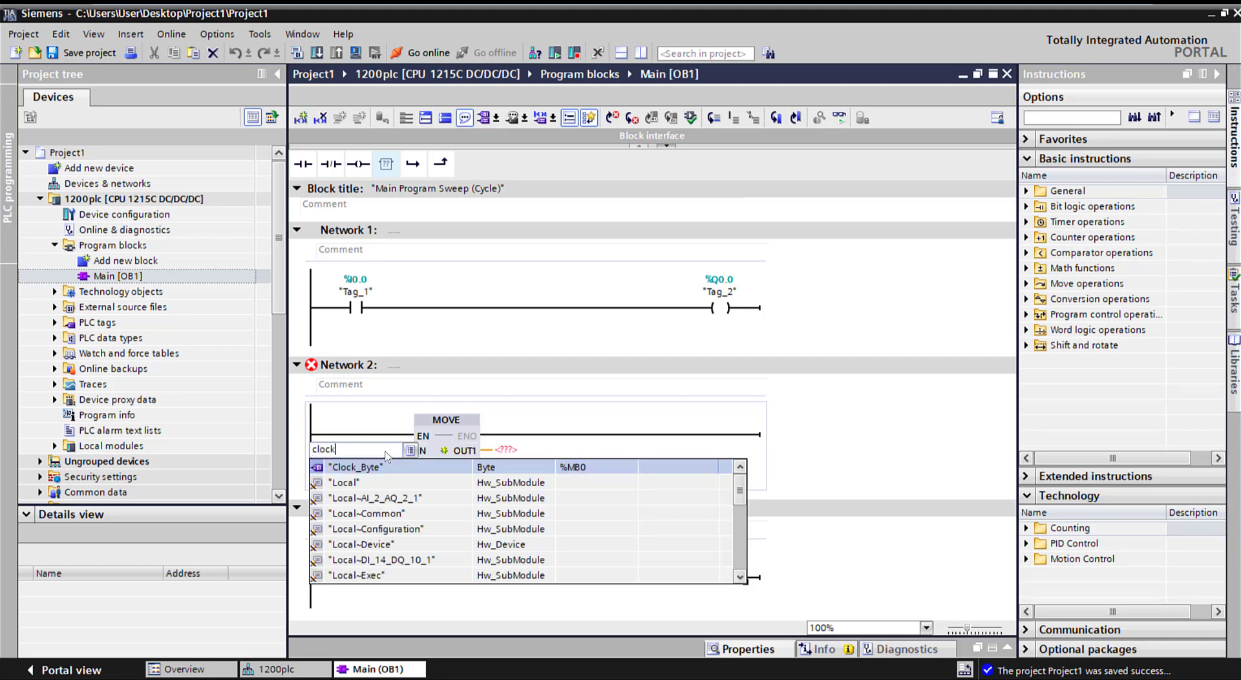
left_click(389, 468)
key("Return")
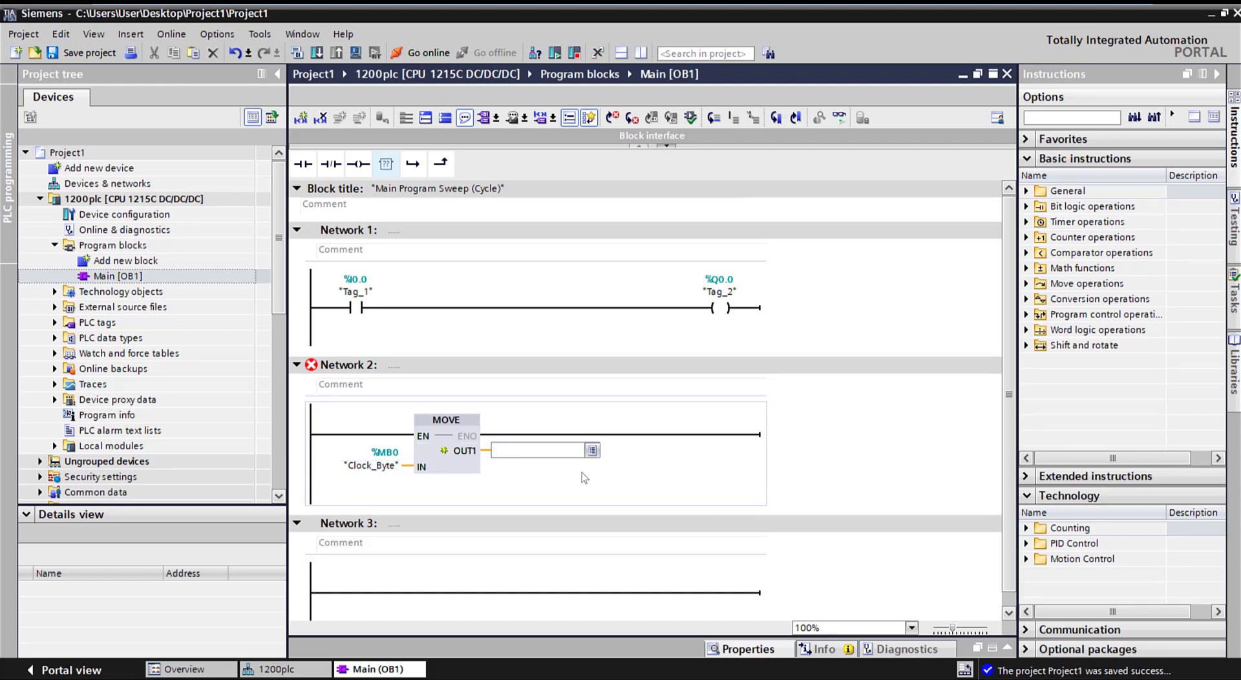
Set MOVE output OUT1 to %QB1 and rename that tag from Tag_3 to OutputByte_1
type("qb1")
key("Return")
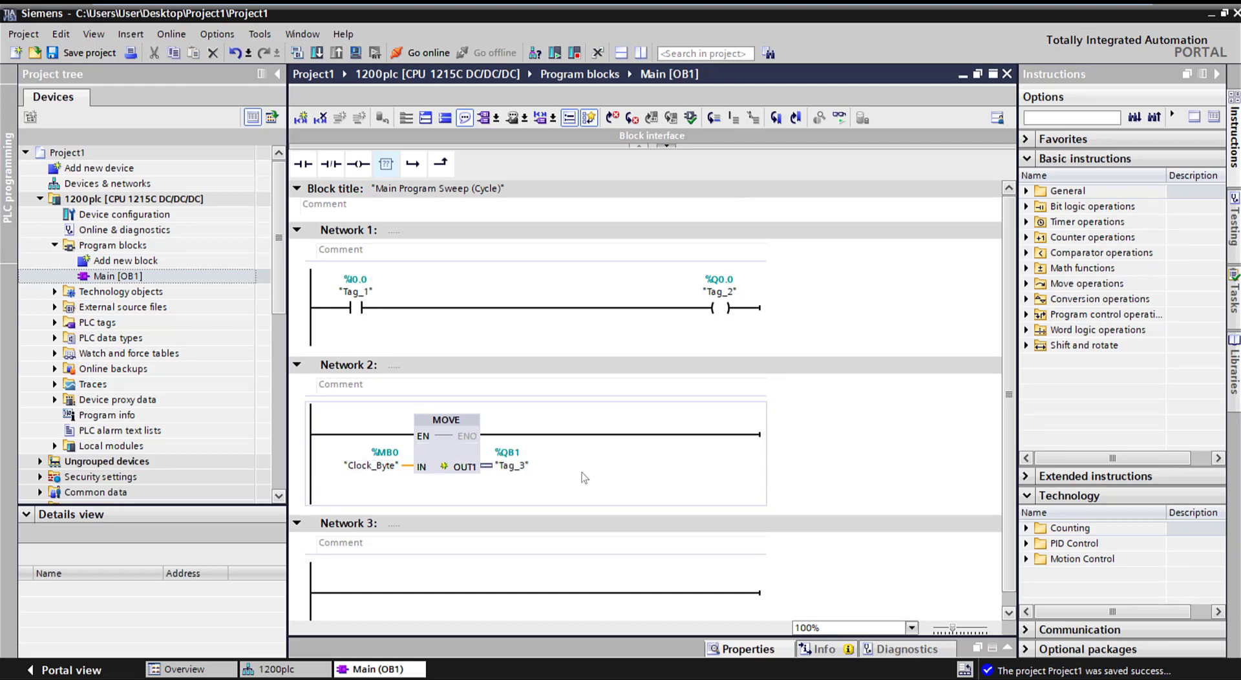
left_click(514, 468)
right_click(514, 468)
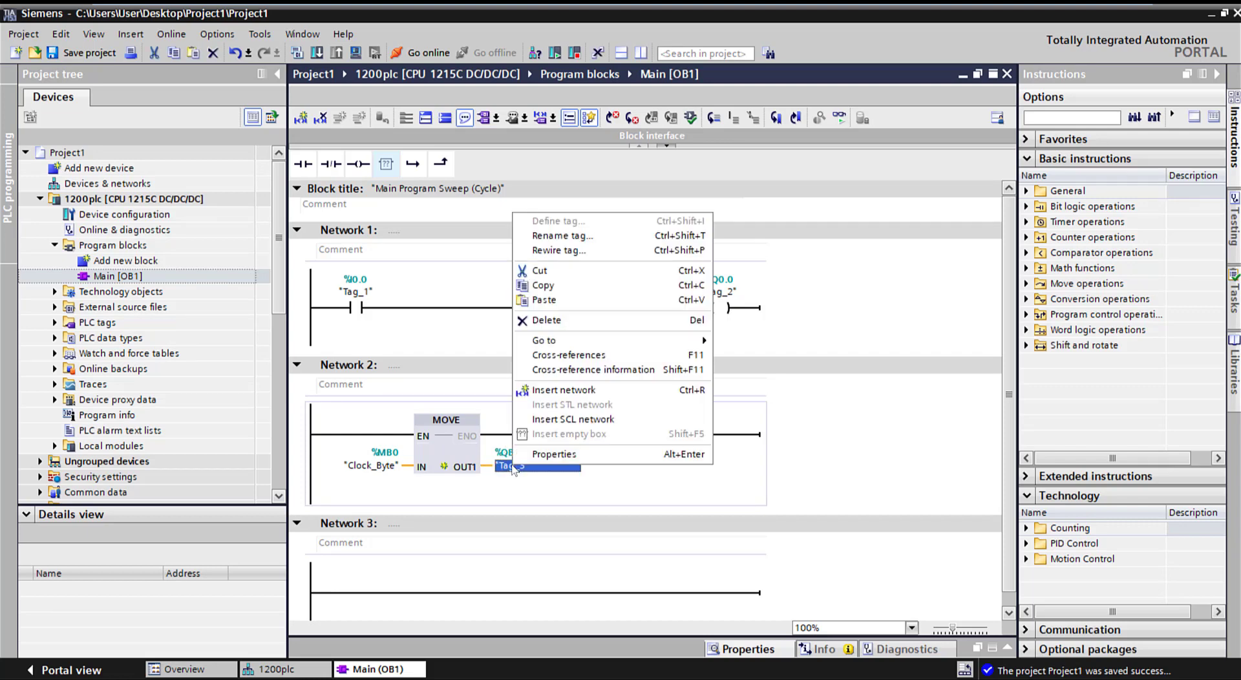
left_click(561, 235)
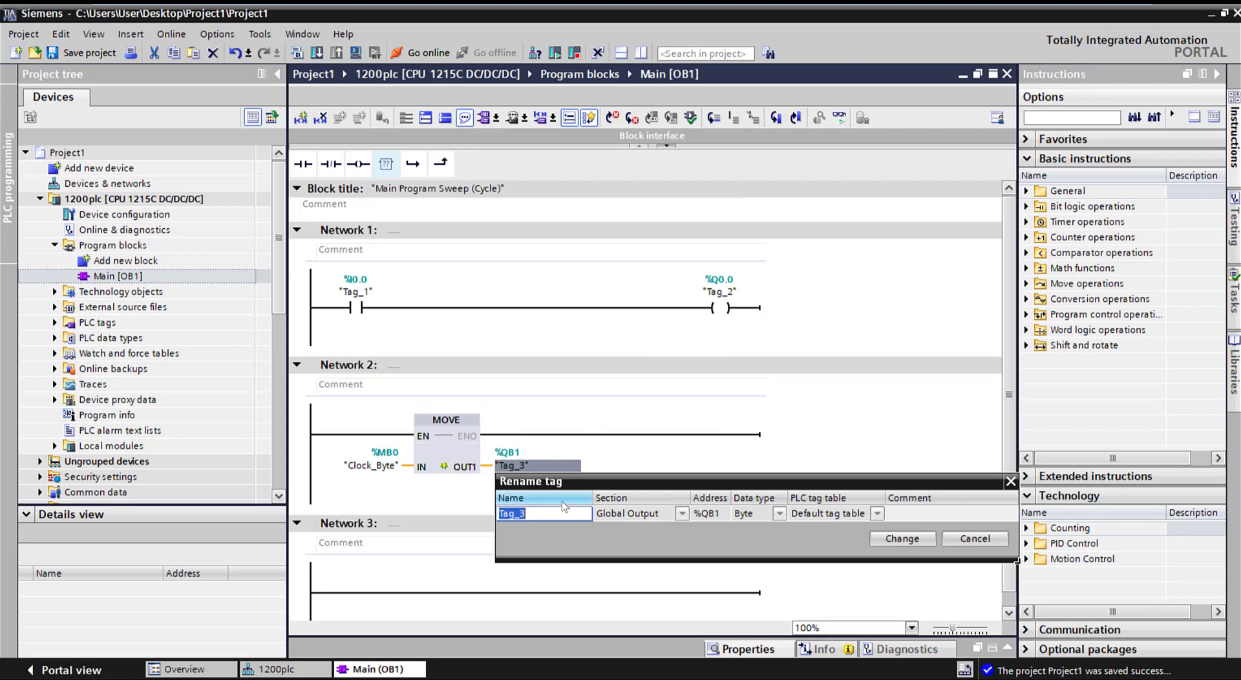
type("OutputByte_1")
key("Return")
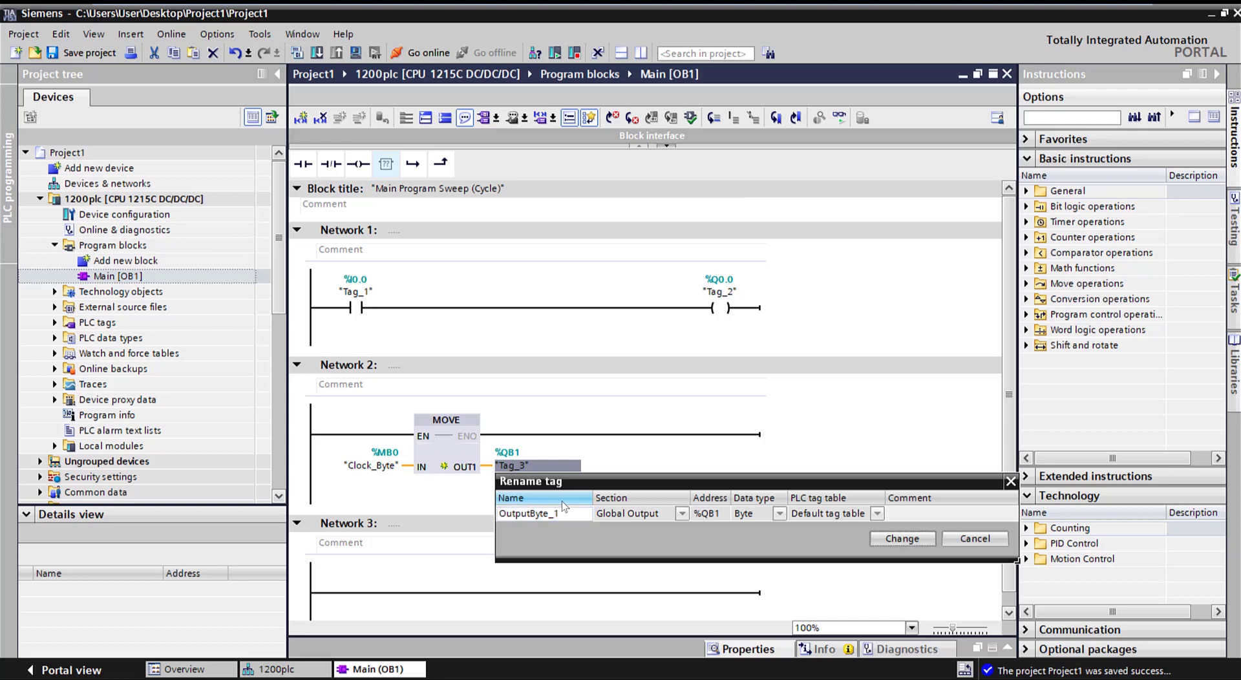
left_click(917, 538)
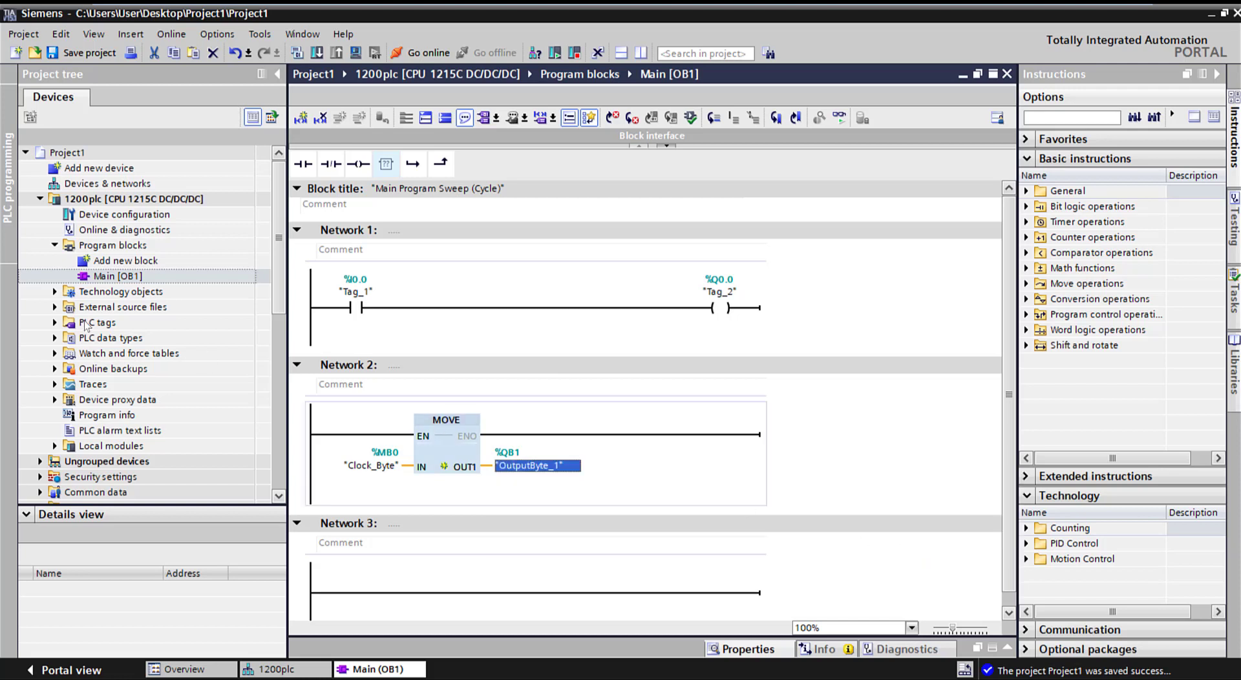
Open Show all tags and rename Tag_1 to Input_1
left_click(54, 323)
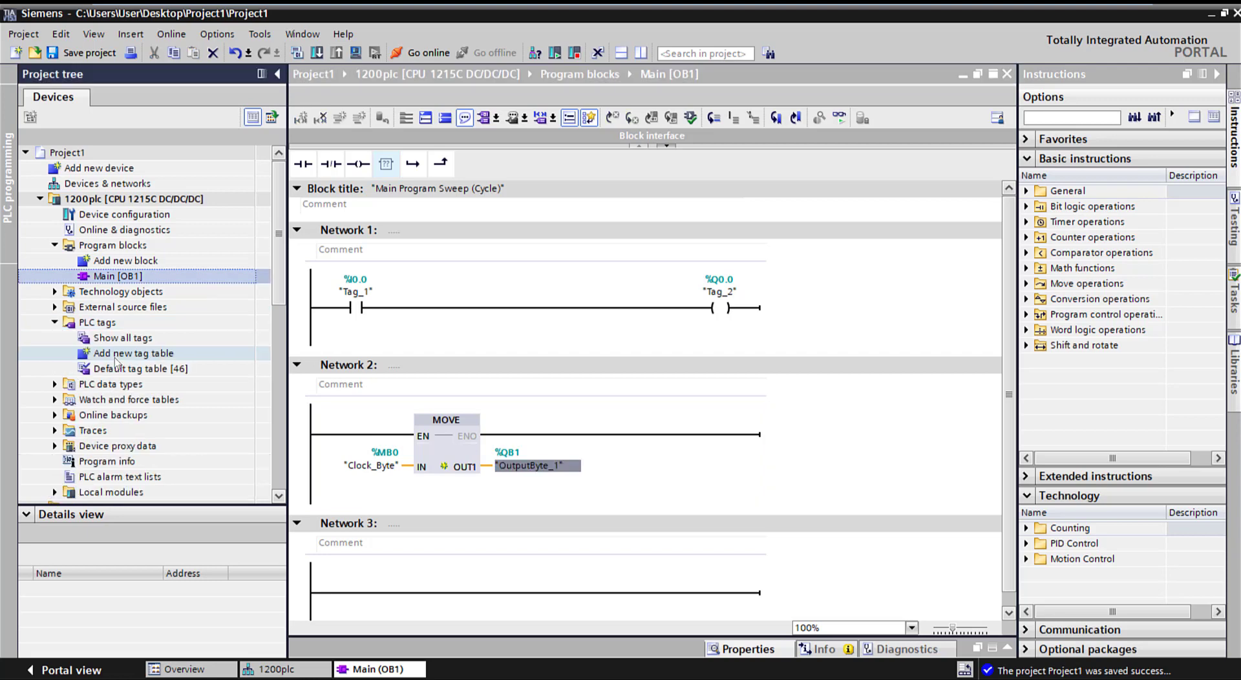
double_click(129, 338)
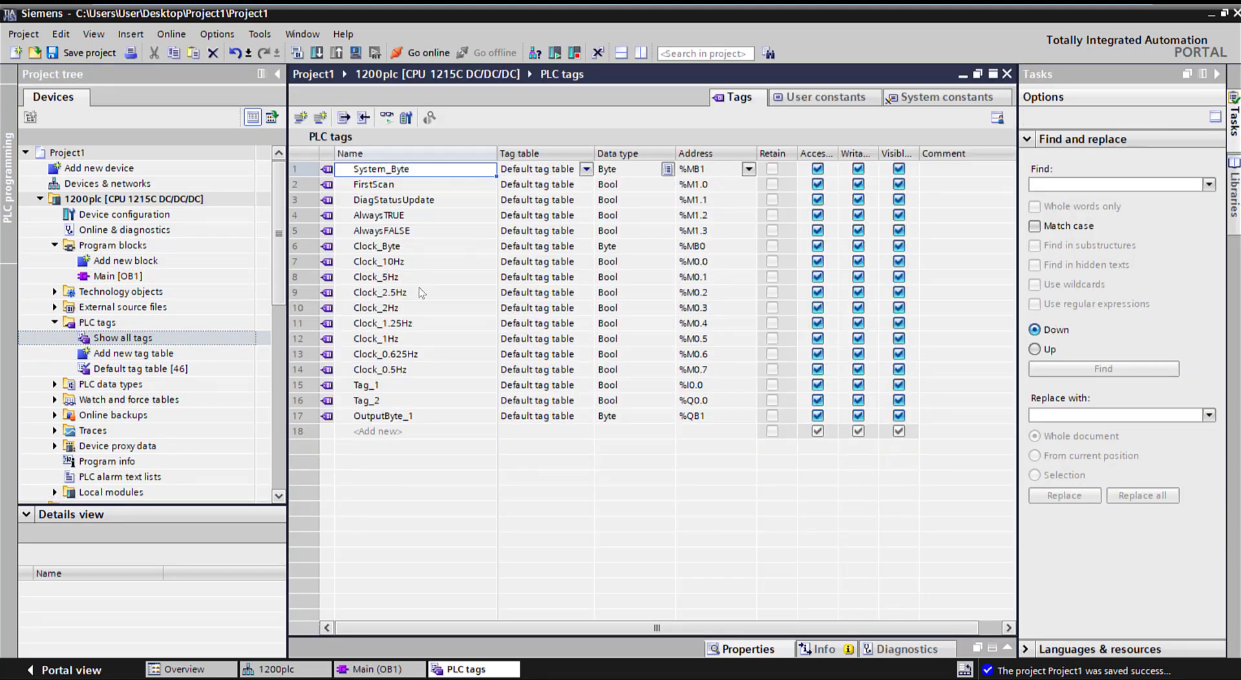
left_click(383, 390)
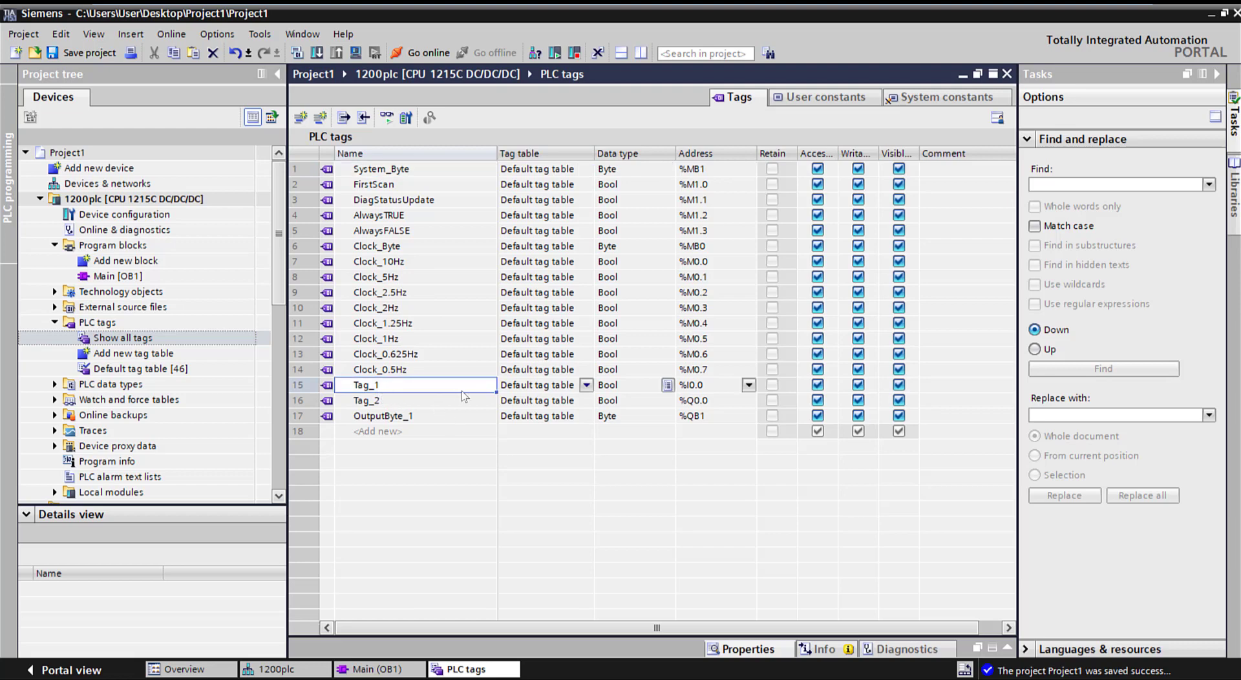
left_click(385, 384)
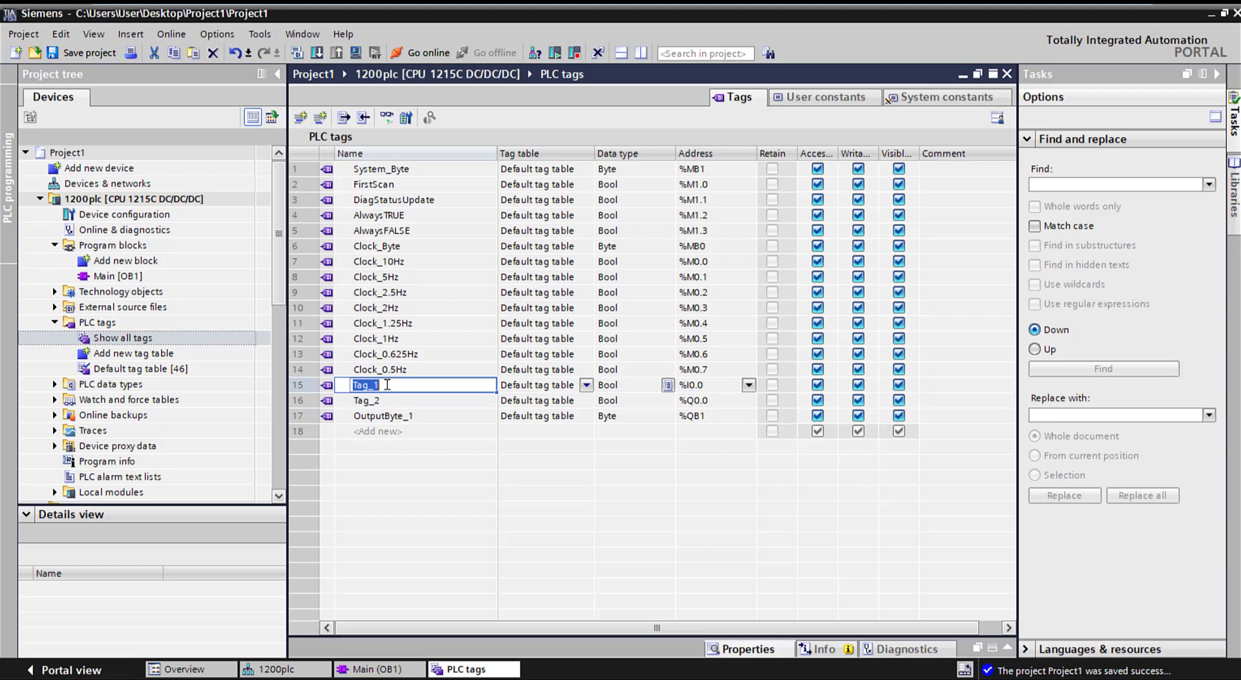
type("Input")
key("Return")
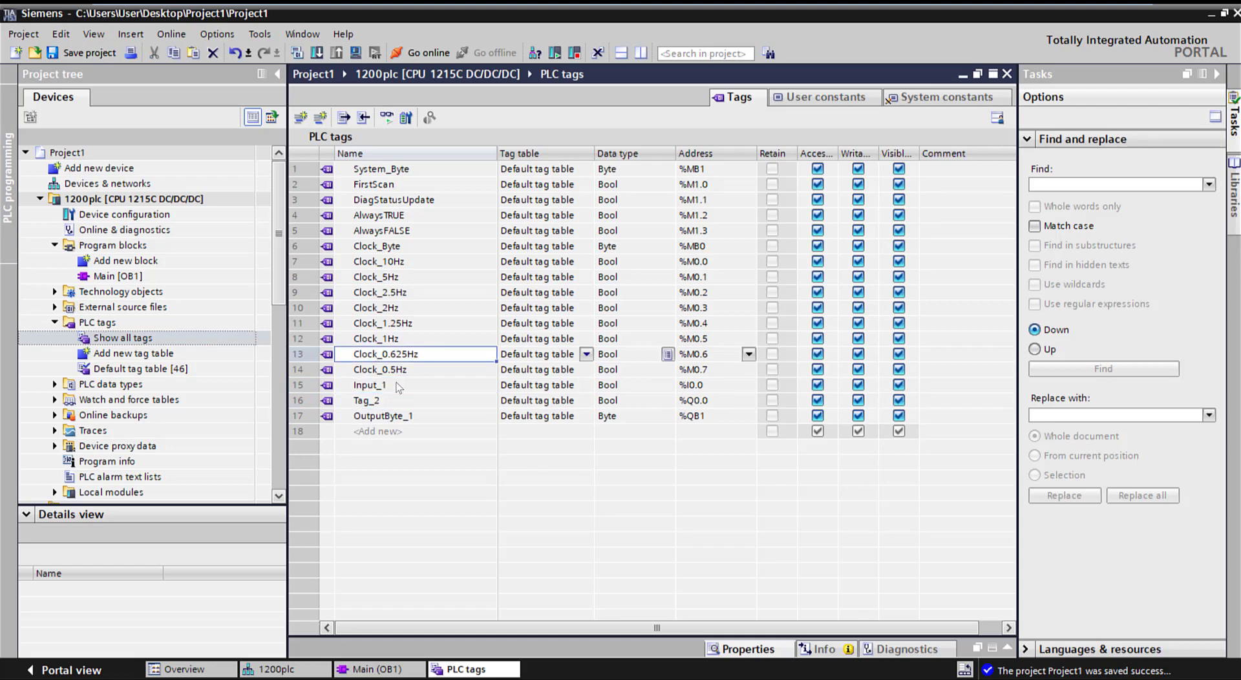
Insert empty rows and fill down Input_2 through Input_8 at %I0.1–%I0.7
left_click(320, 118)
left_click(320, 118)
left_click(320, 118)
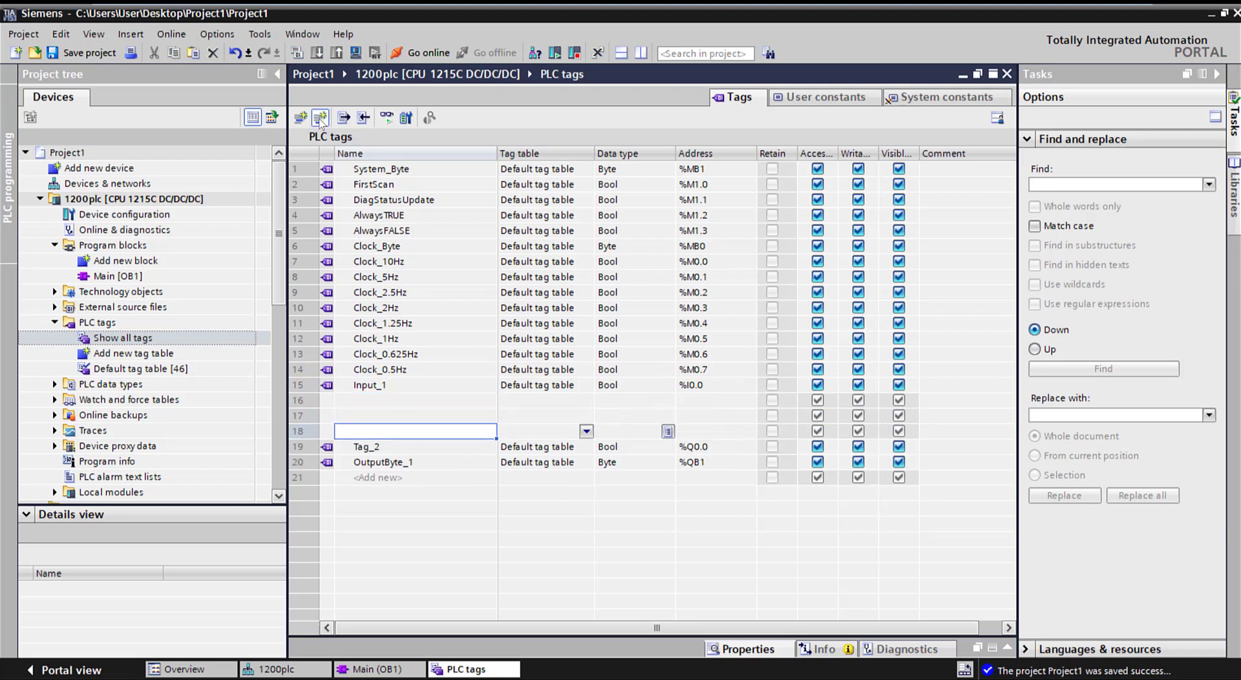
left_click(320, 118)
left_click(320, 118)
left_click(320, 117)
left_click(320, 118)
left_click(401, 386)
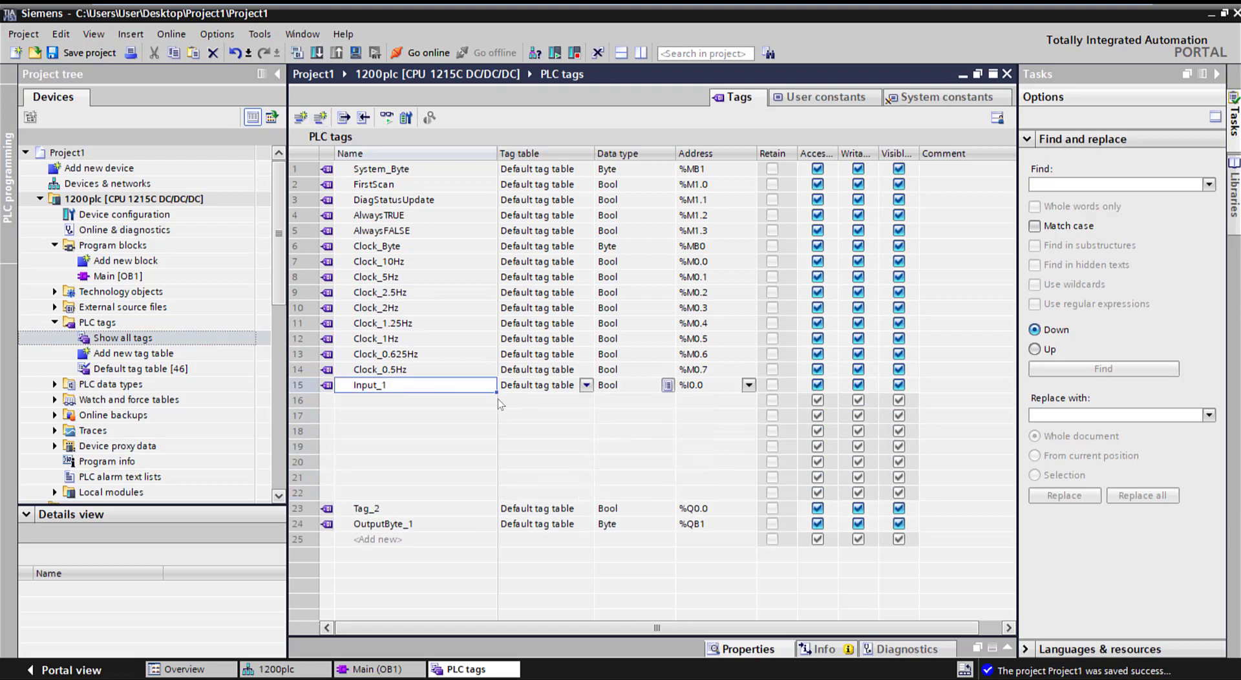
left_click_drag(496, 392, 492, 492)
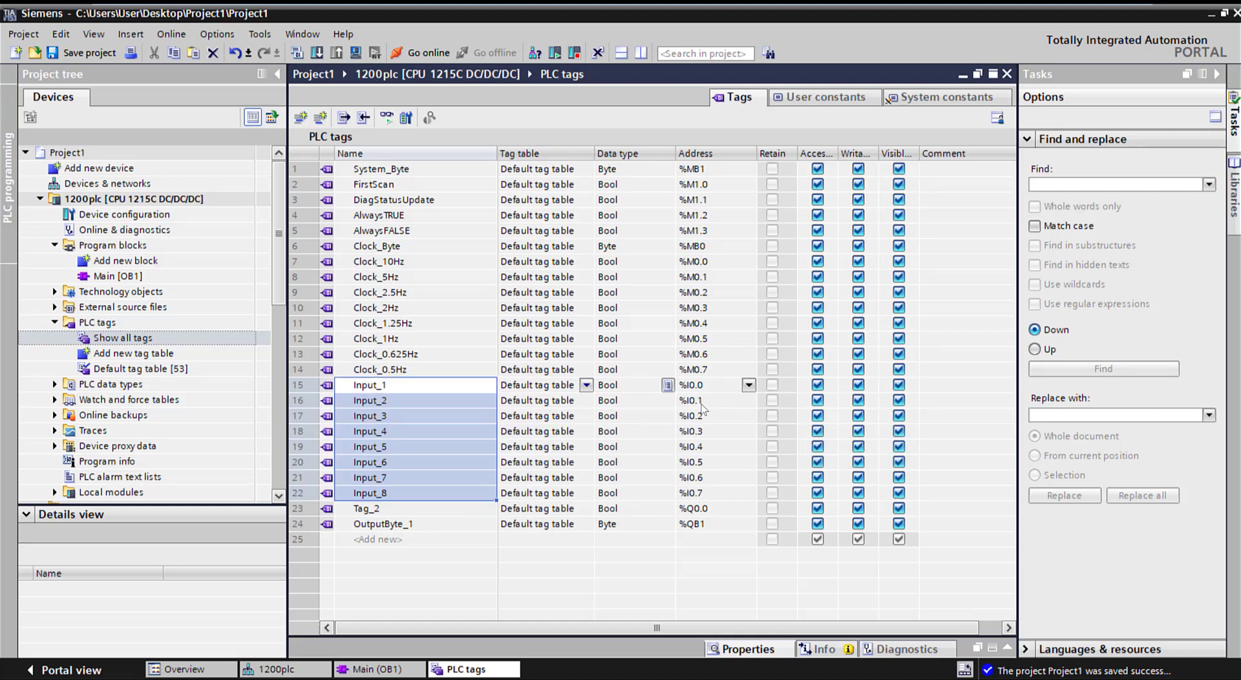
Insert empty rows below Tag_2 and rename the row 23 tag to Output_1
left_click(368, 510)
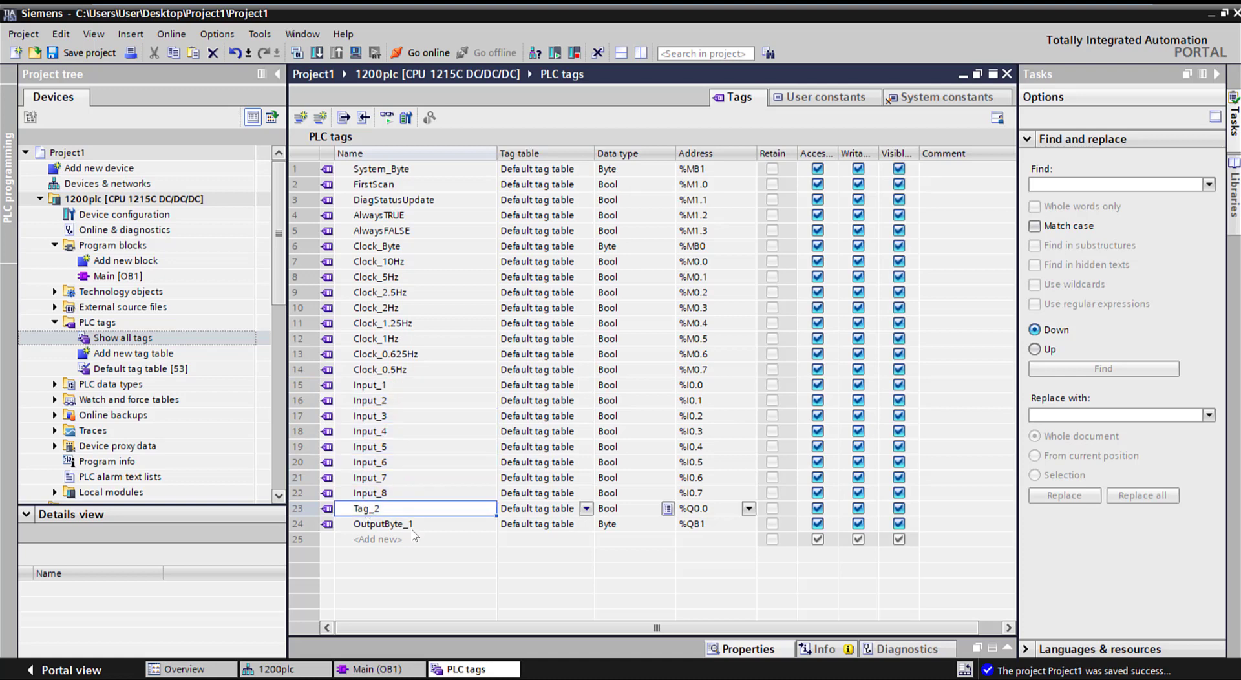
left_click(320, 117)
left_click(320, 117)
left_click(320, 118)
left_click(320, 118)
left_click(320, 118)
left_click(320, 118)
left_click(320, 117)
scroll(414, 430, "down", 4)
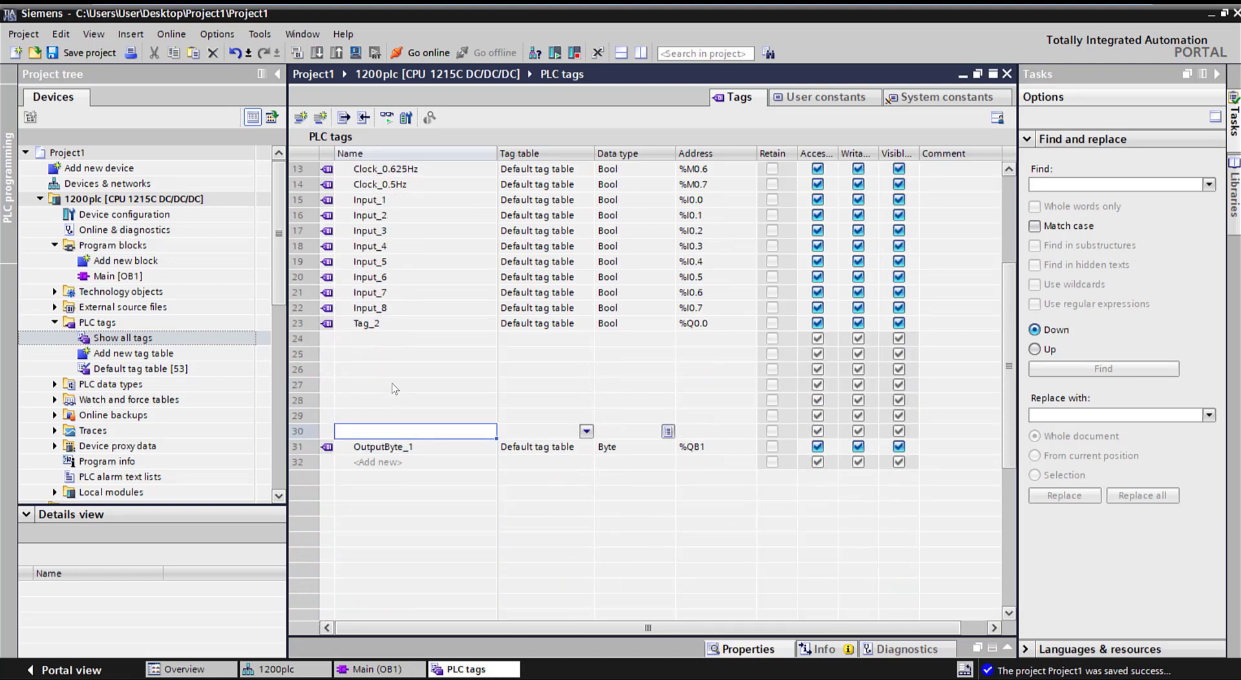
double_click(384, 329)
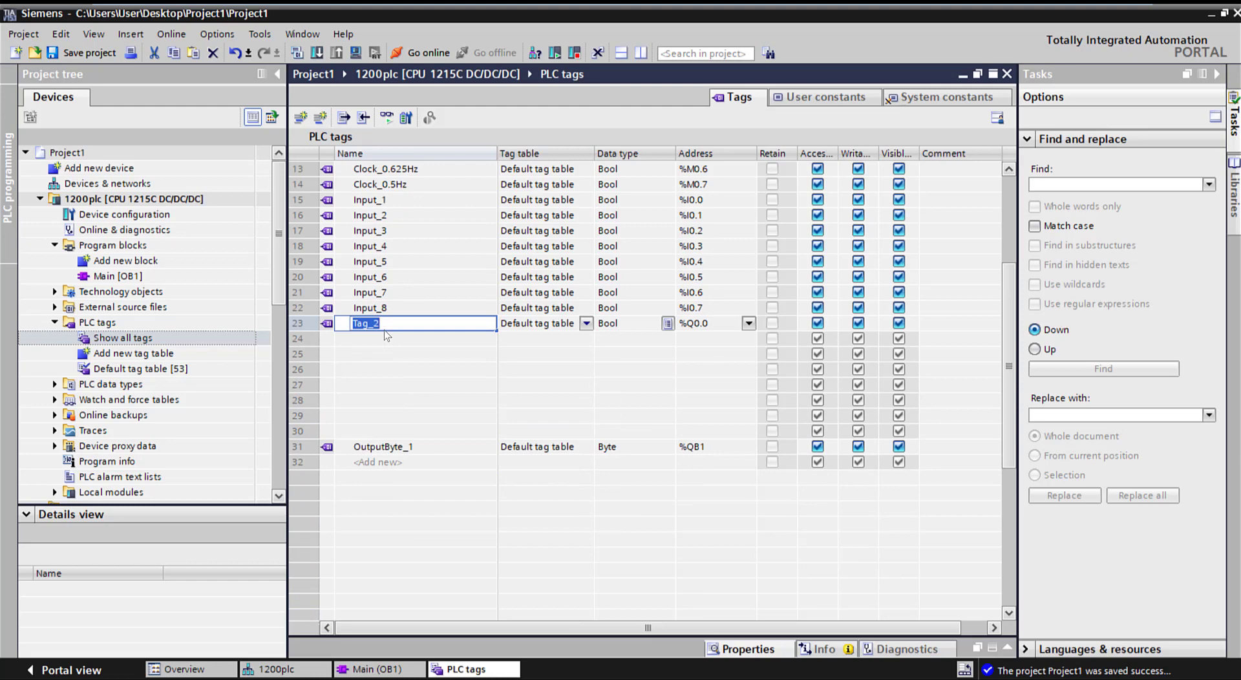
type("Output_1")
key("Return")
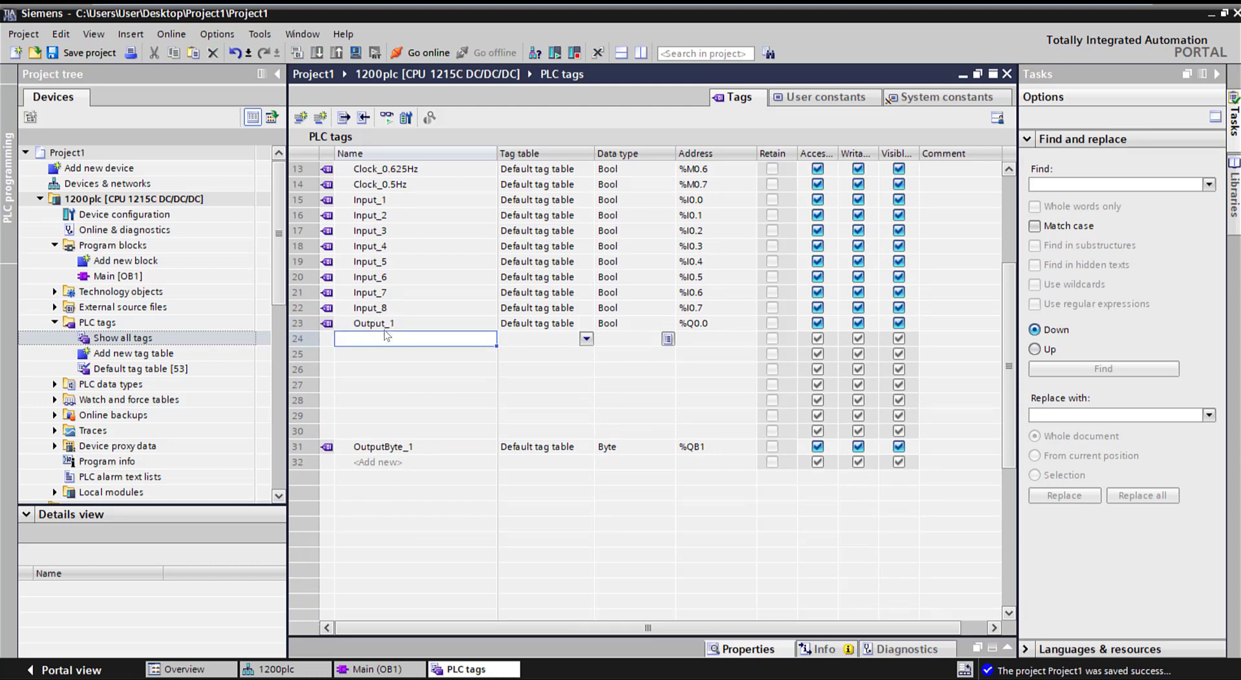
Fill down Output_2 through Output_8 at %Q0.1–%Q0.7 in rows 24–30
left_click(388, 325)
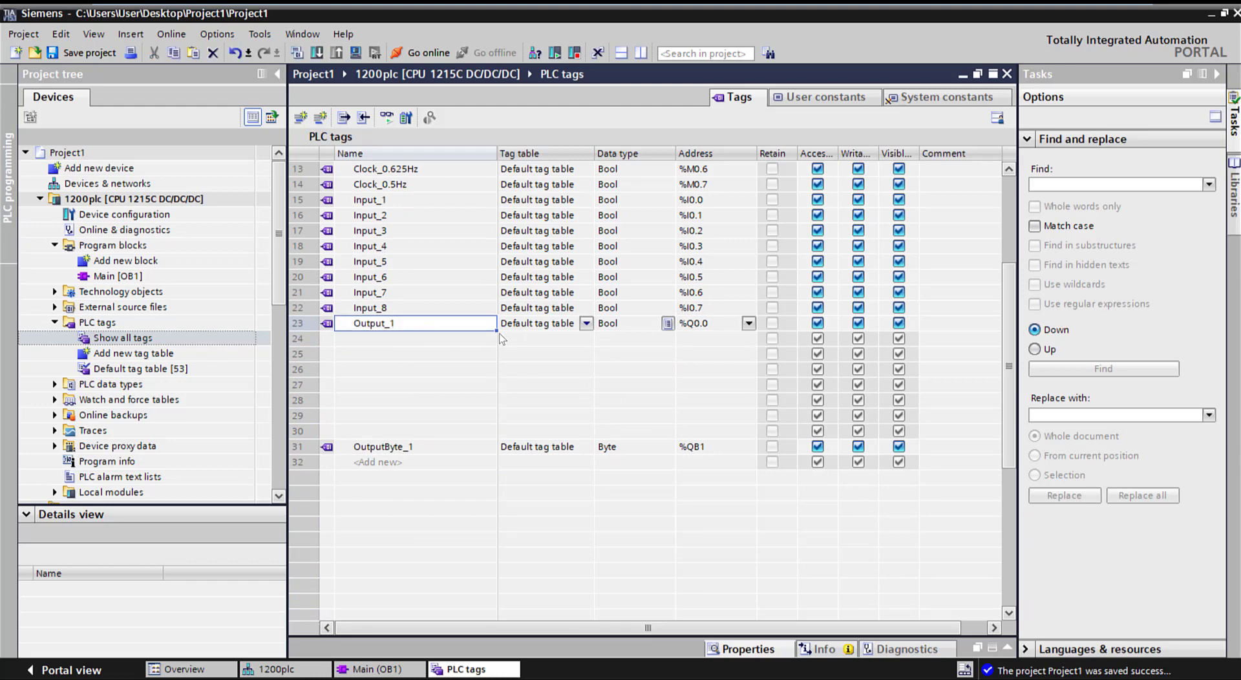
left_click_drag(493, 354, 489, 430)
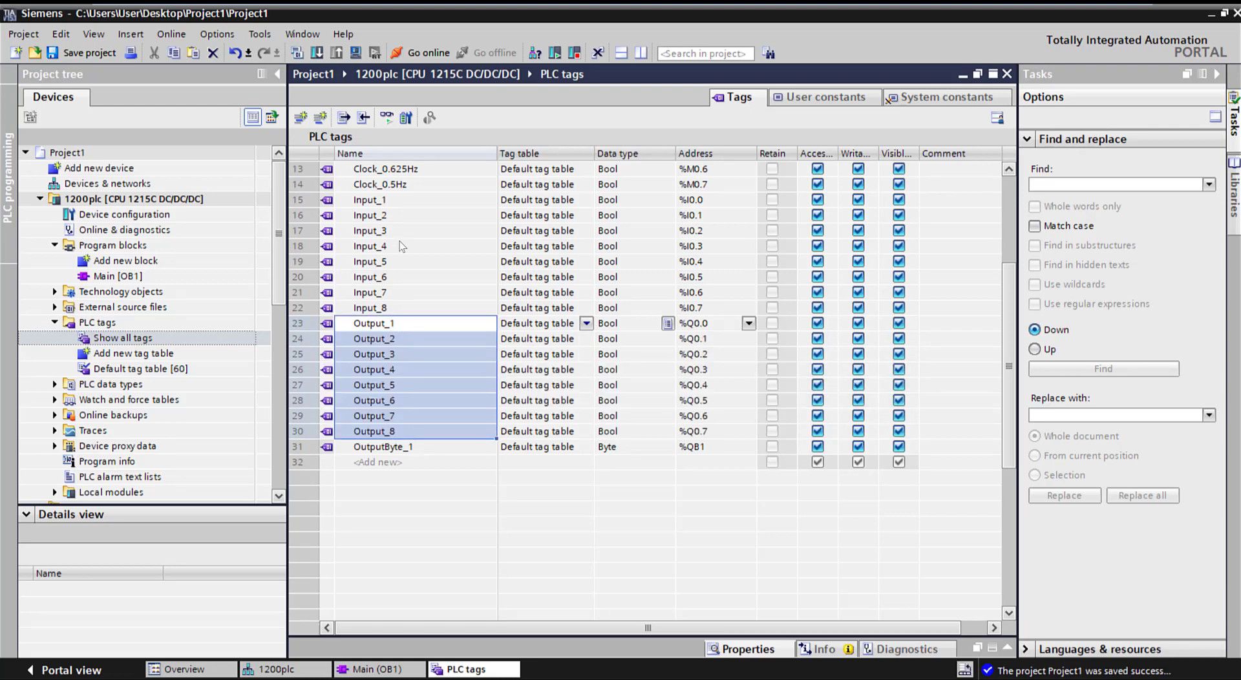
left_click(396, 323)
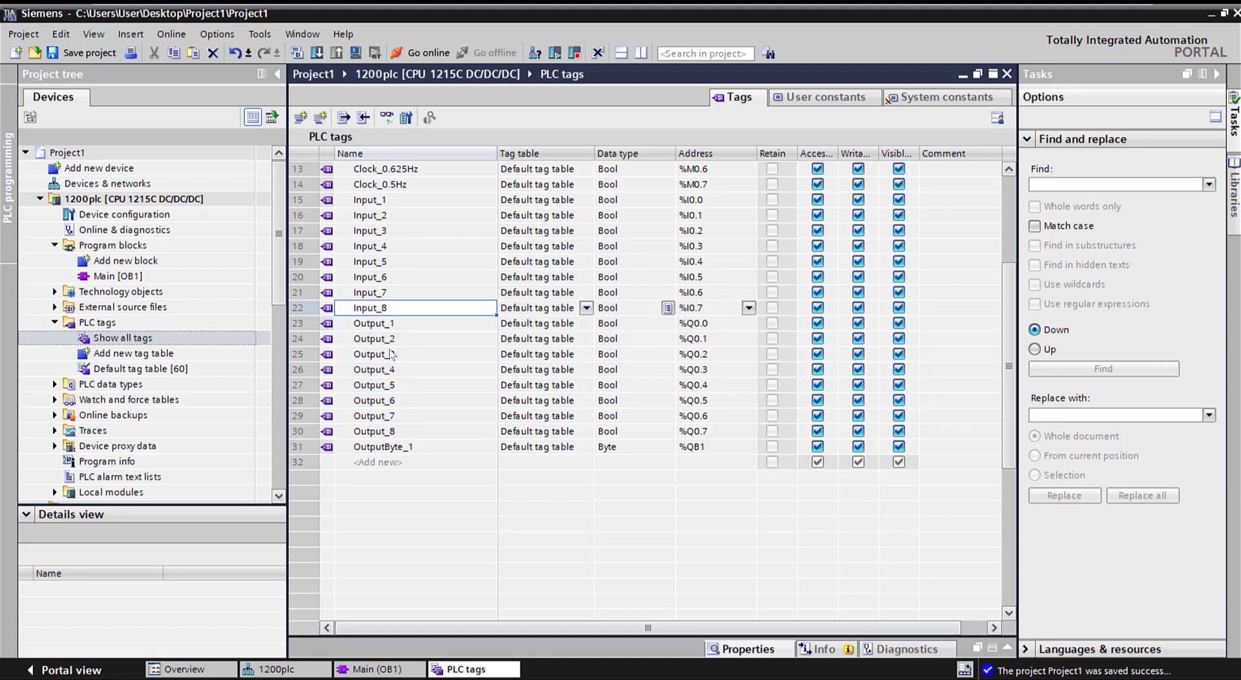
left_click(404, 448)
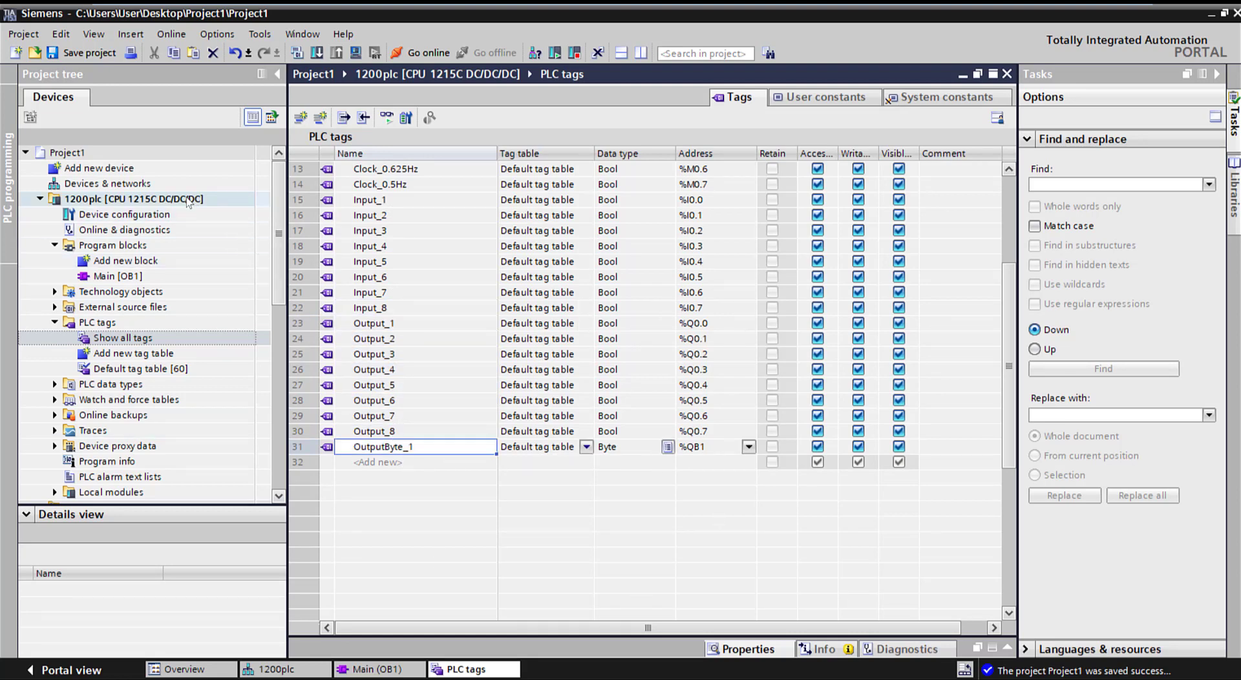
Open the 1200plc Assignment list and switch to its Resources overview
left_click(75, 199)
left_click(40, 199)
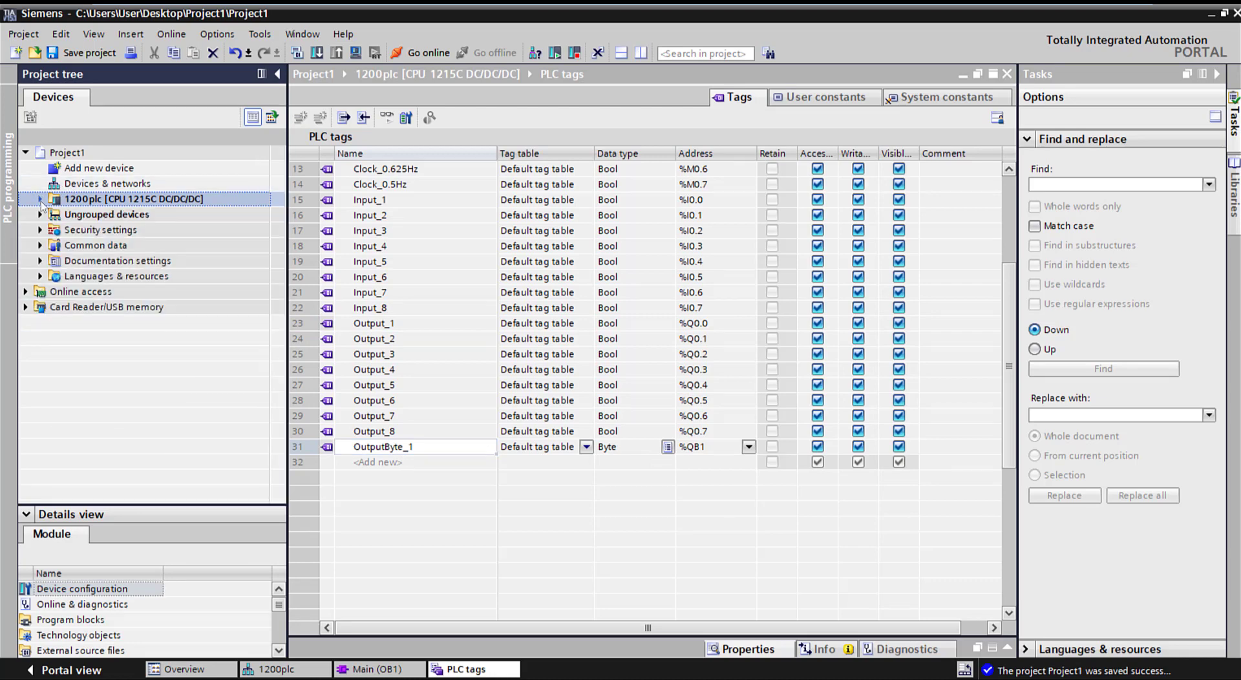
left_click(40, 199)
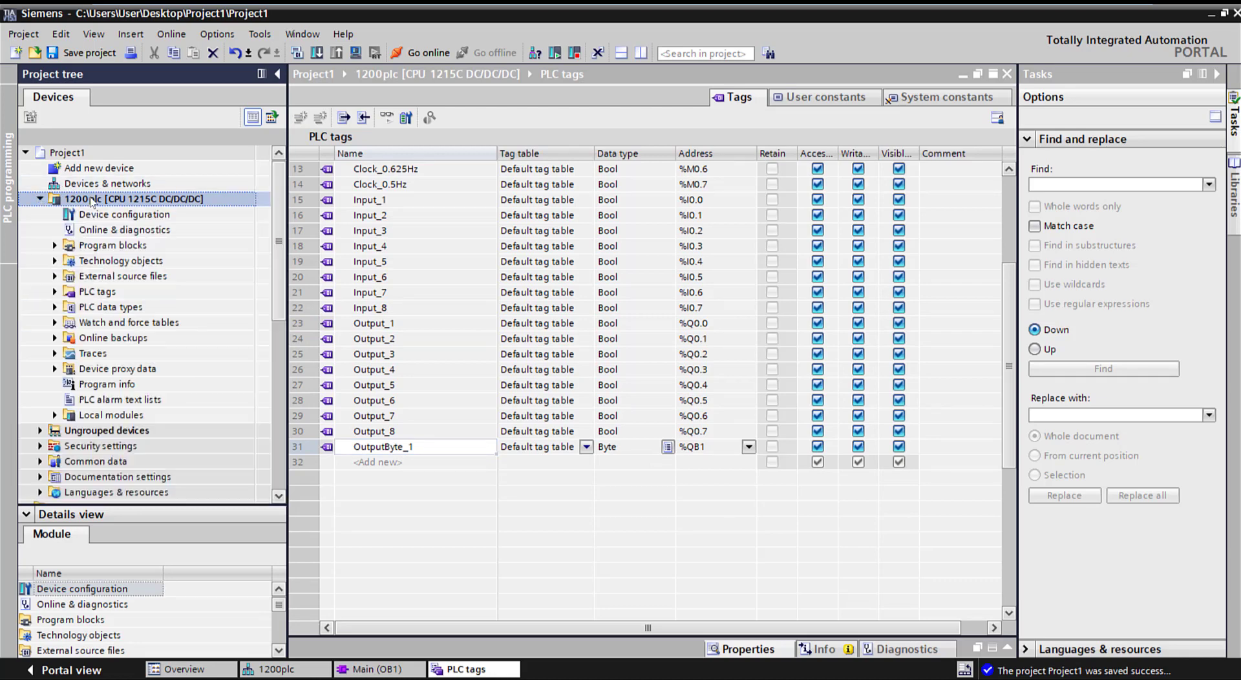
right_click(93, 201)
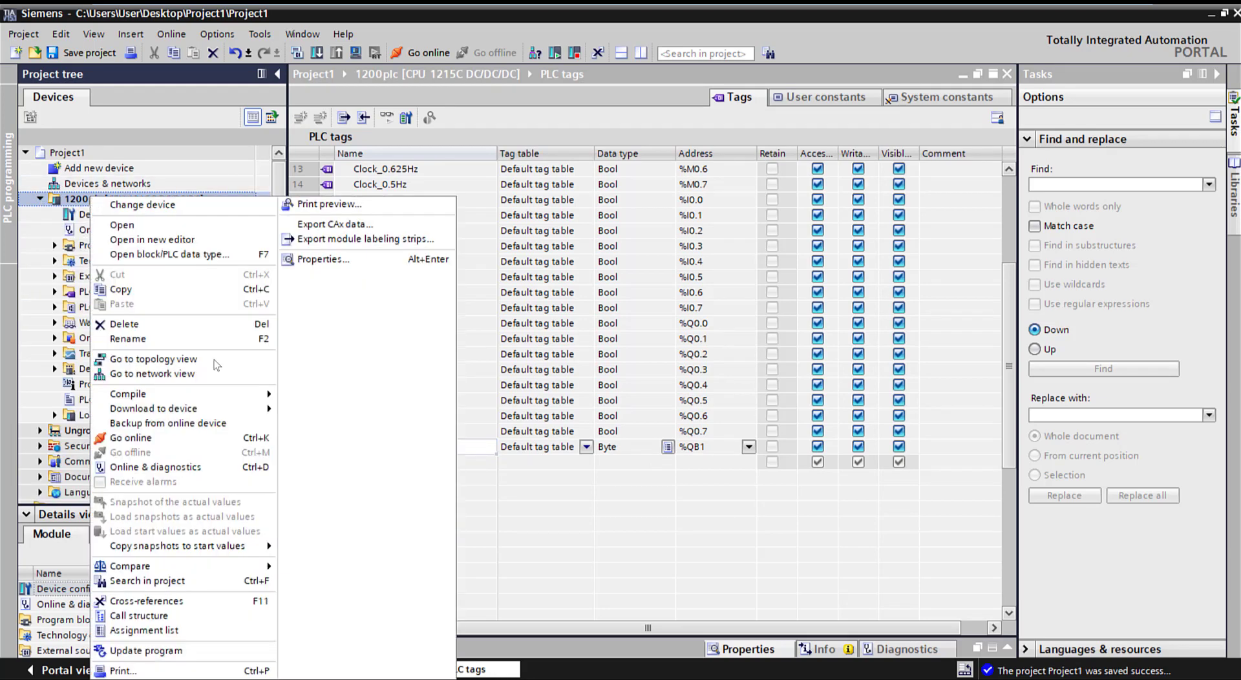
left_click(208, 636)
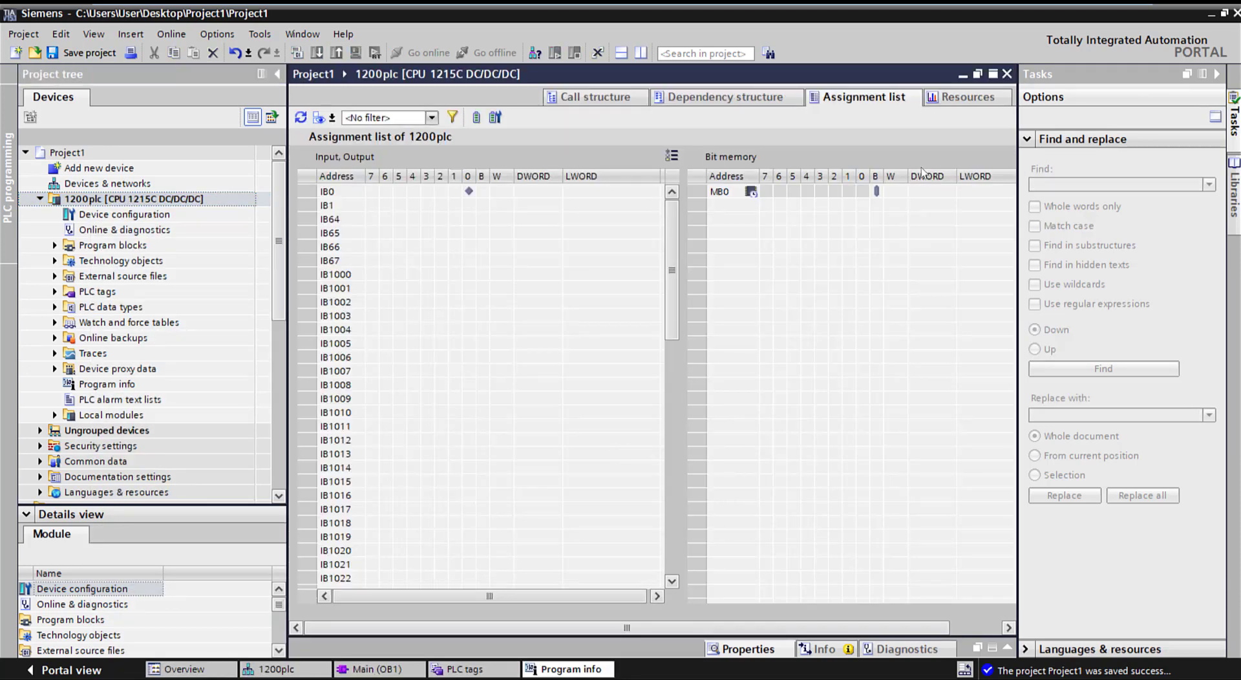
left_click(963, 97)
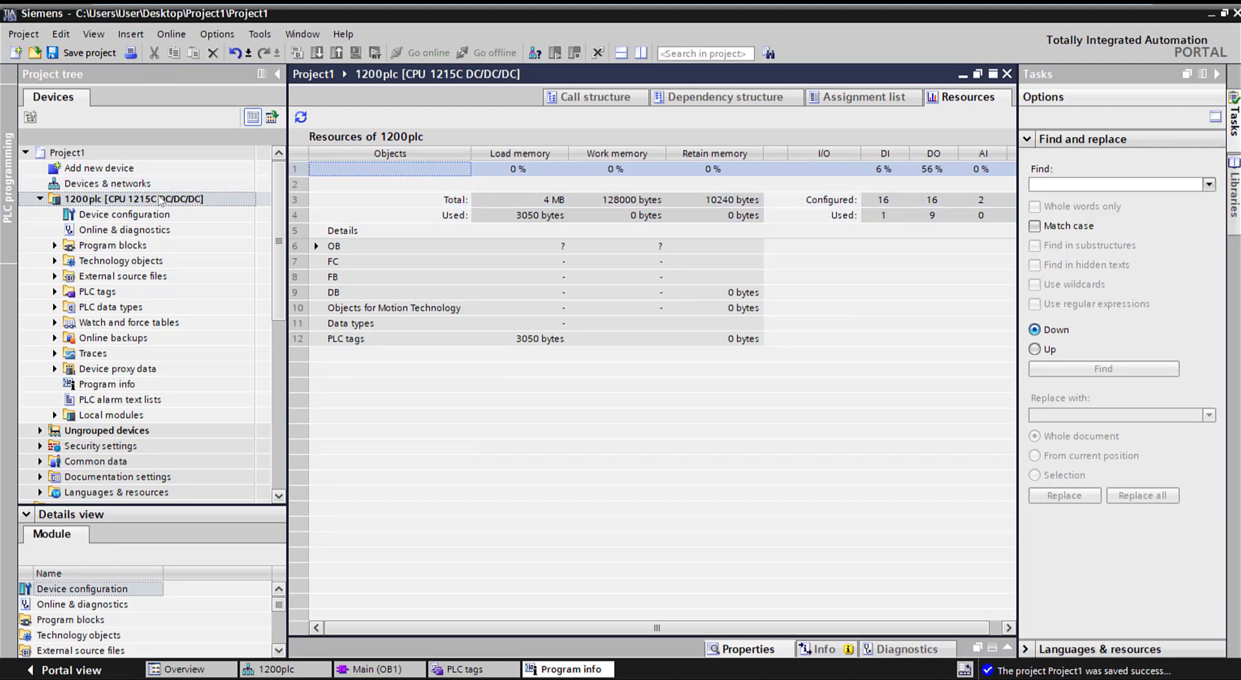
Compile 1200plc and expand OB to show Main [OB1] at 3607 bytes load memory
left_click(246, 81)
left_click(297, 53)
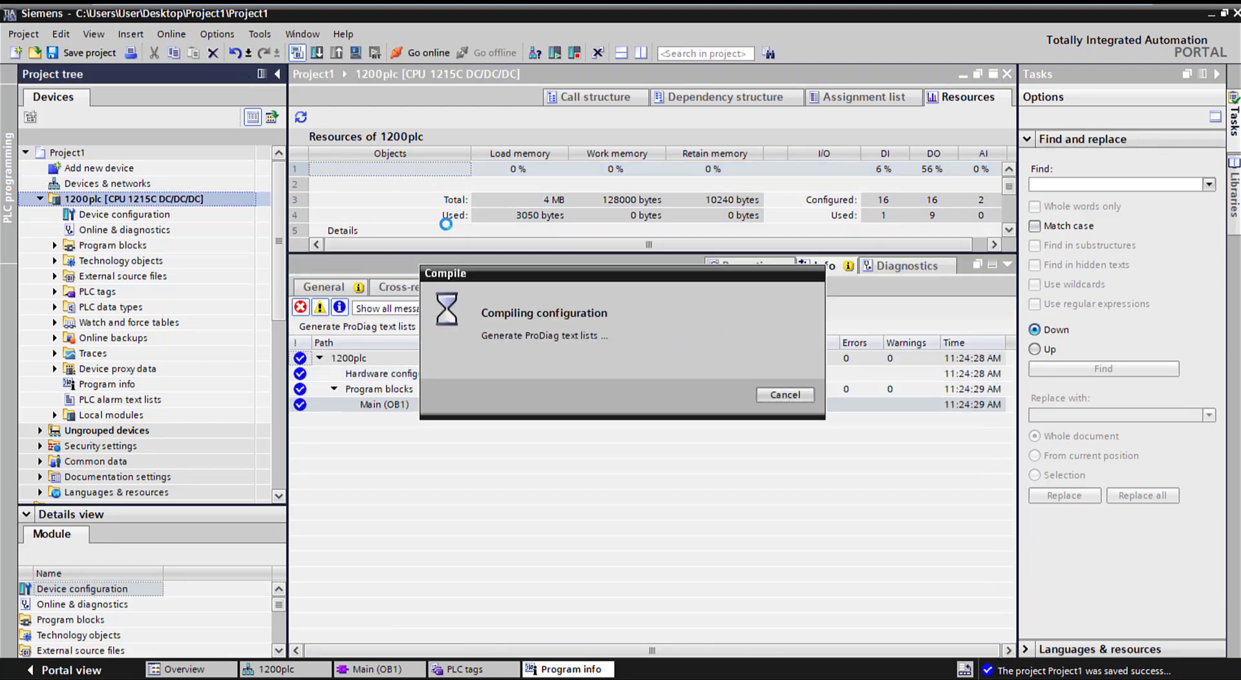
left_click(1004, 266)
left_click(887, 168)
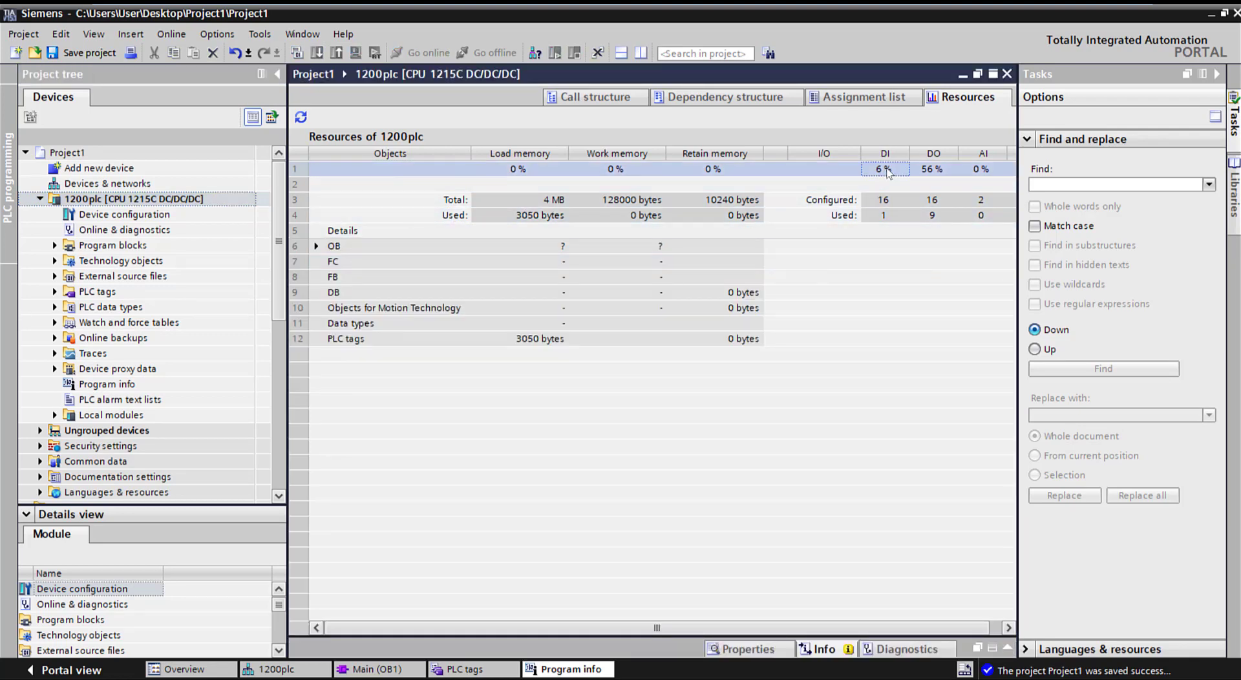
left_click(930, 170)
left_click(316, 245)
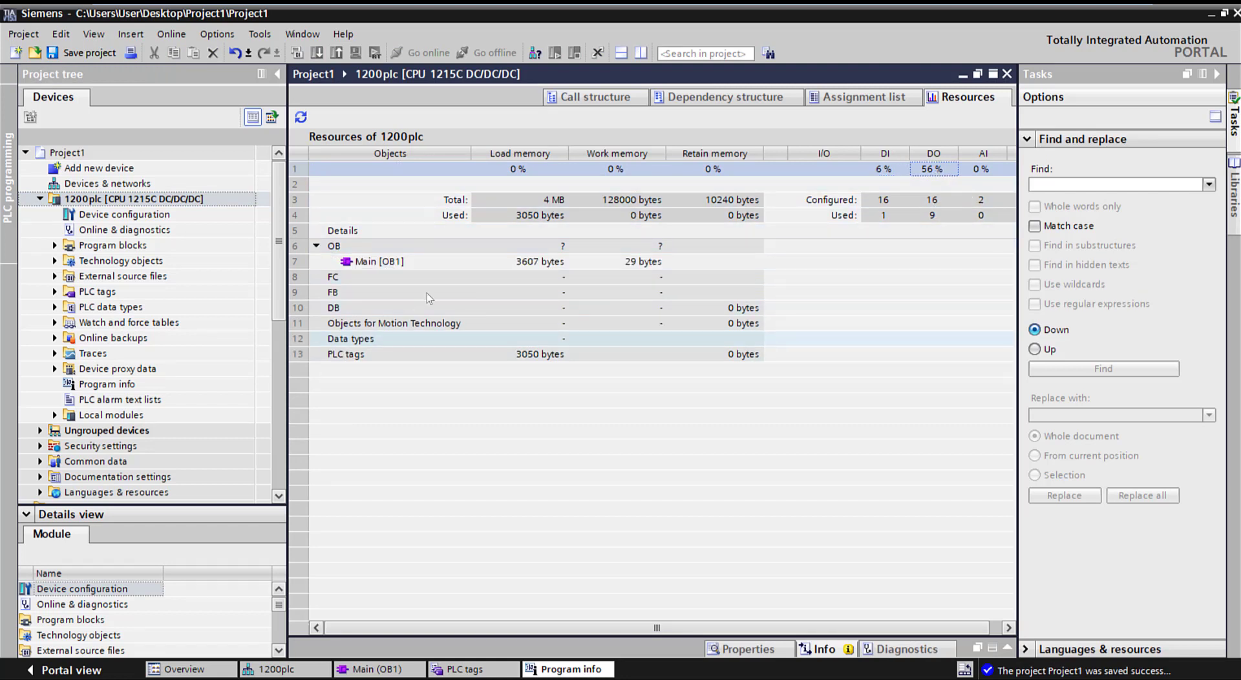
left_click(522, 267)
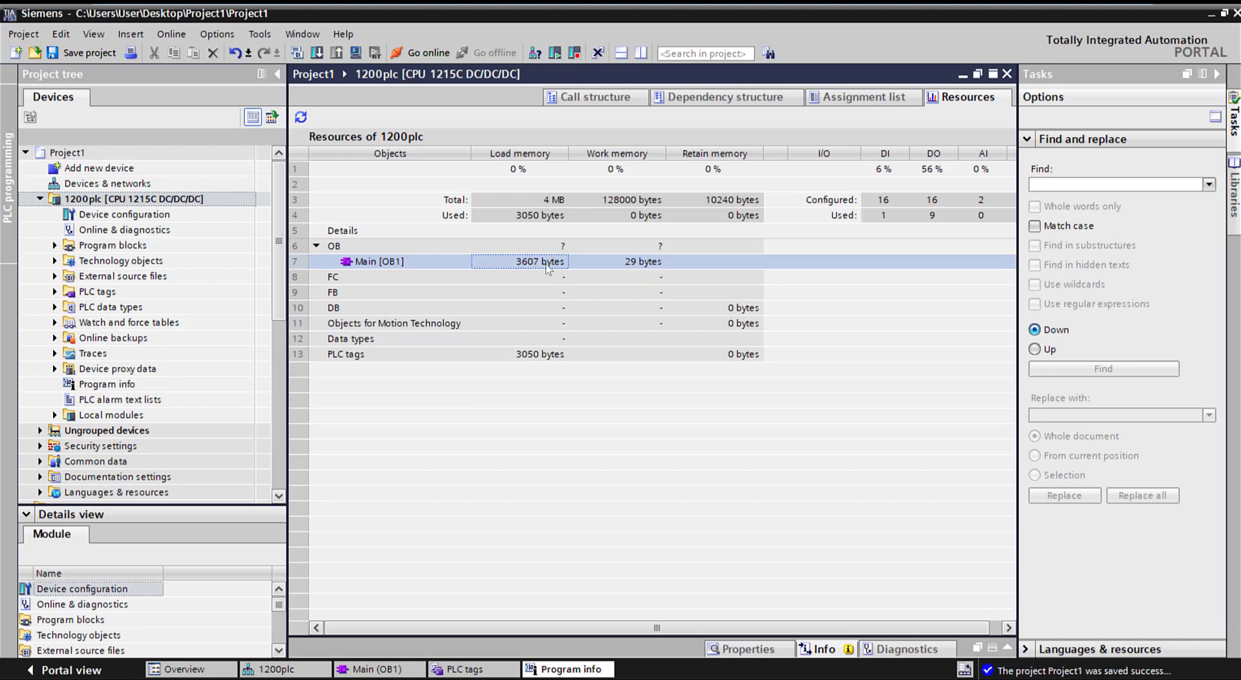
Save Project1, then archive it with default compressed settings as Project1.zap15_1 on the Desktop
left_click(83, 58)
left_click(32, 40)
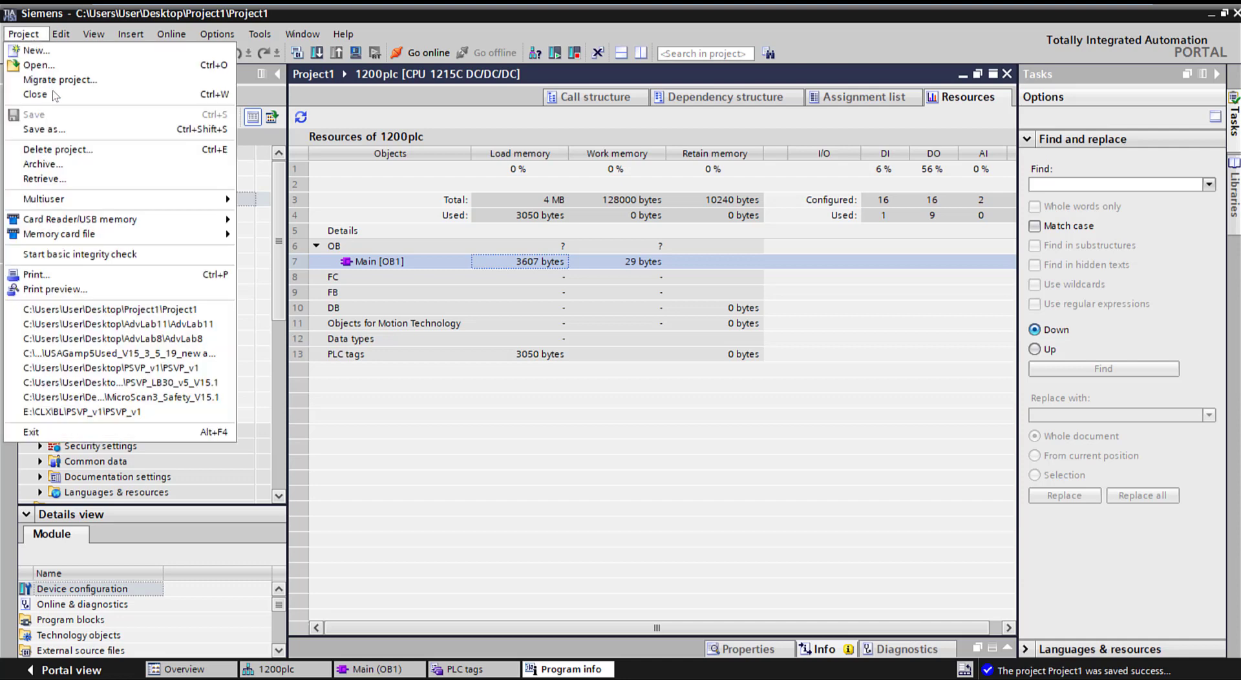
left_click(45, 165)
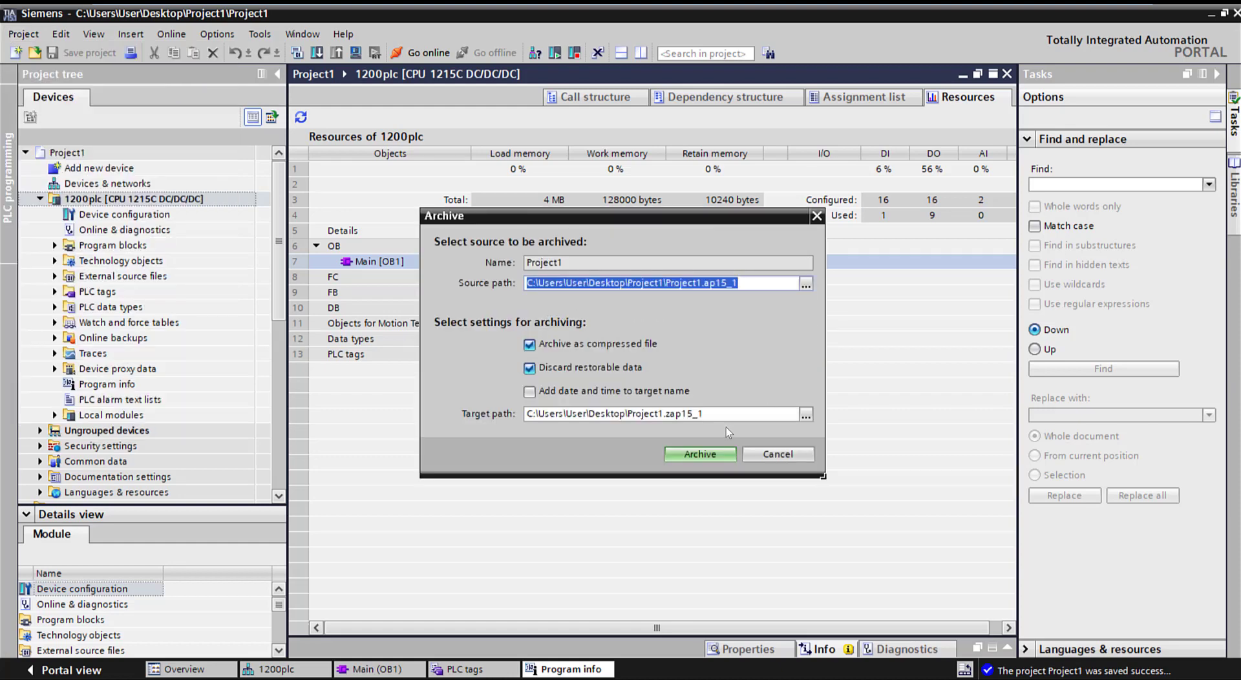
left_click_drag(669, 418, 704, 415)
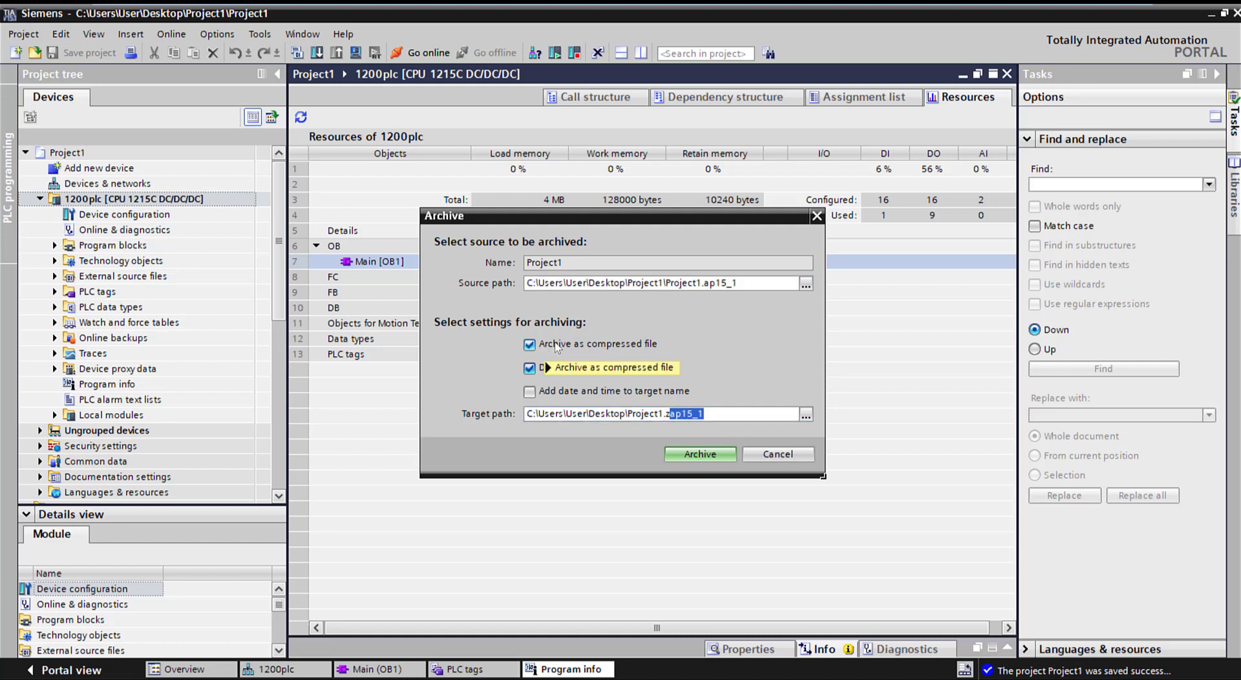
mouse_move(551, 343)
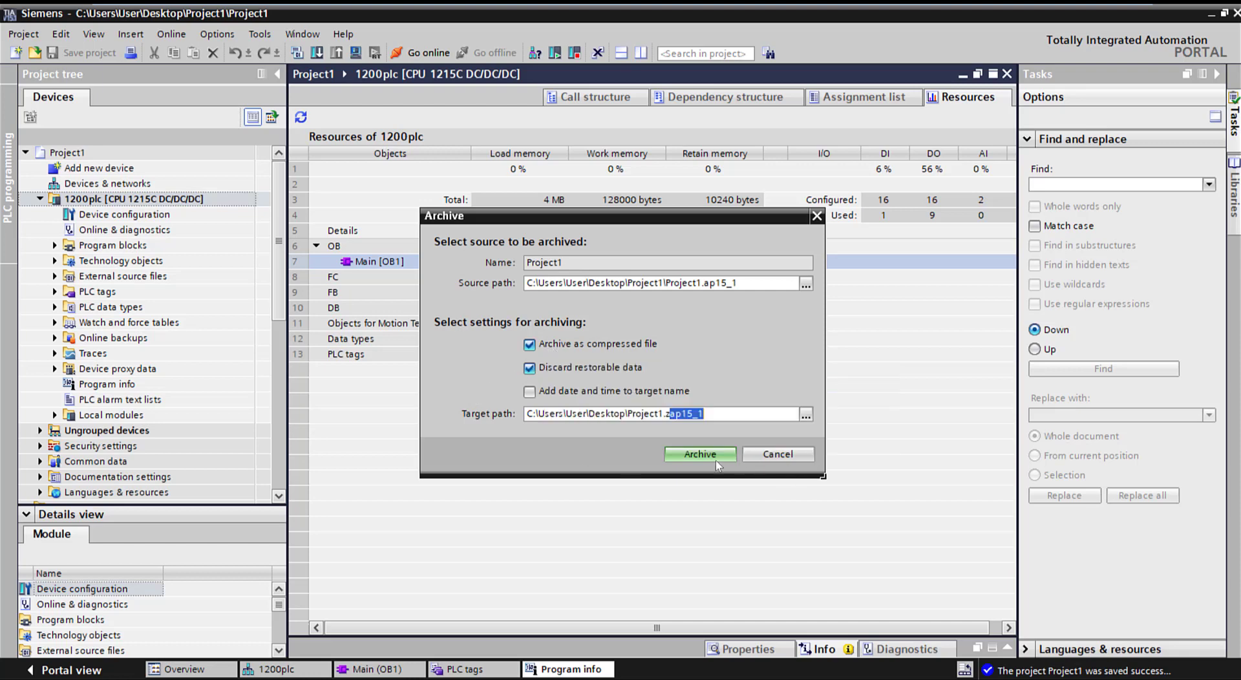
left_click(769, 455)
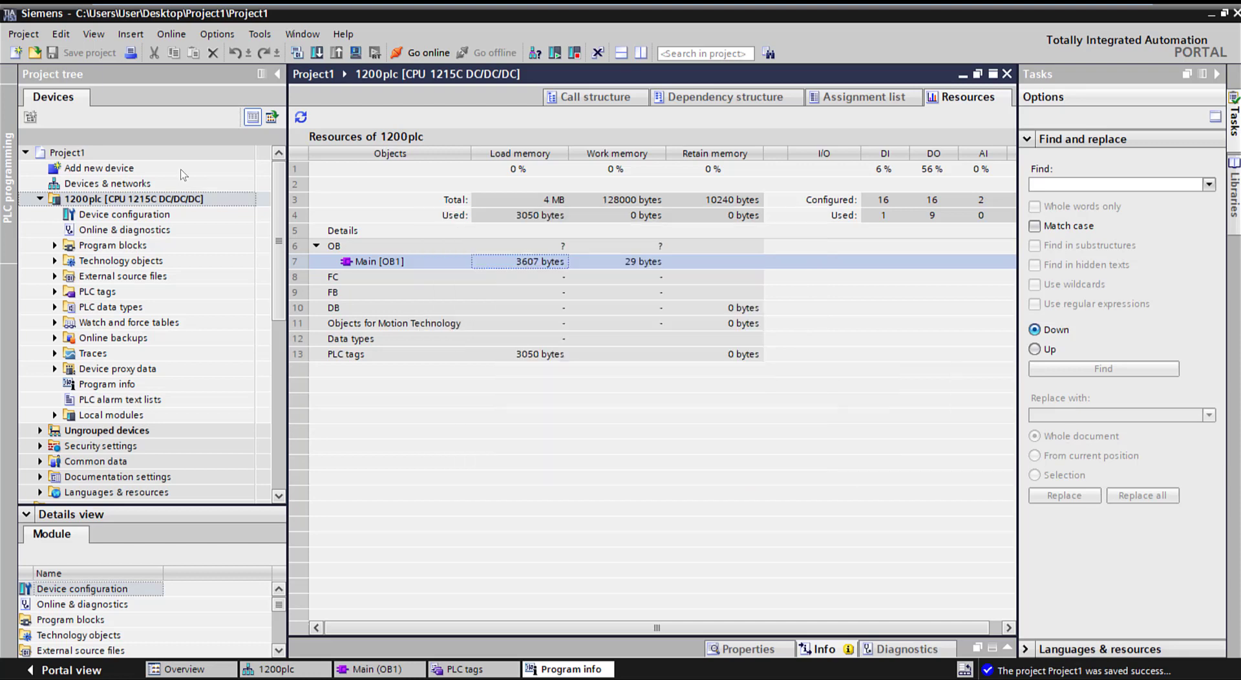
left_click(24, 34)
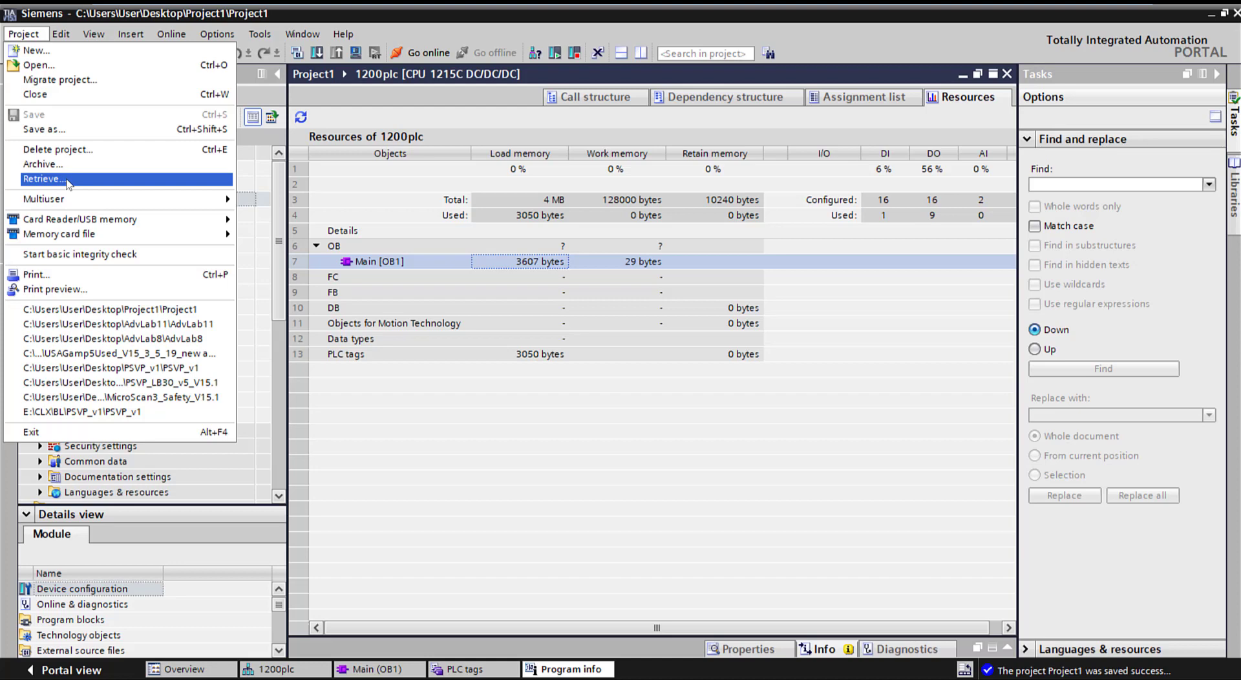
left_click(541, 390)
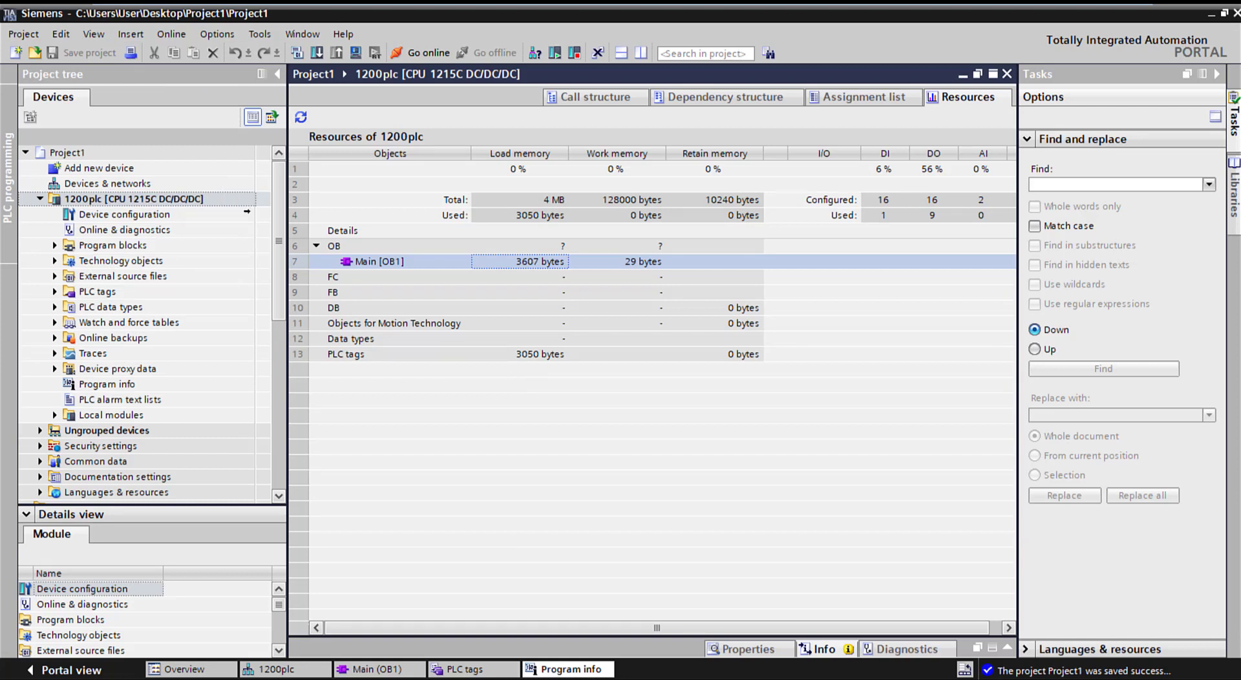
In 1200plc's Online & diagnostics, select PN/IE with the Intel(R) 82574L Gigabit Network Connection interface
left_click(143, 233)
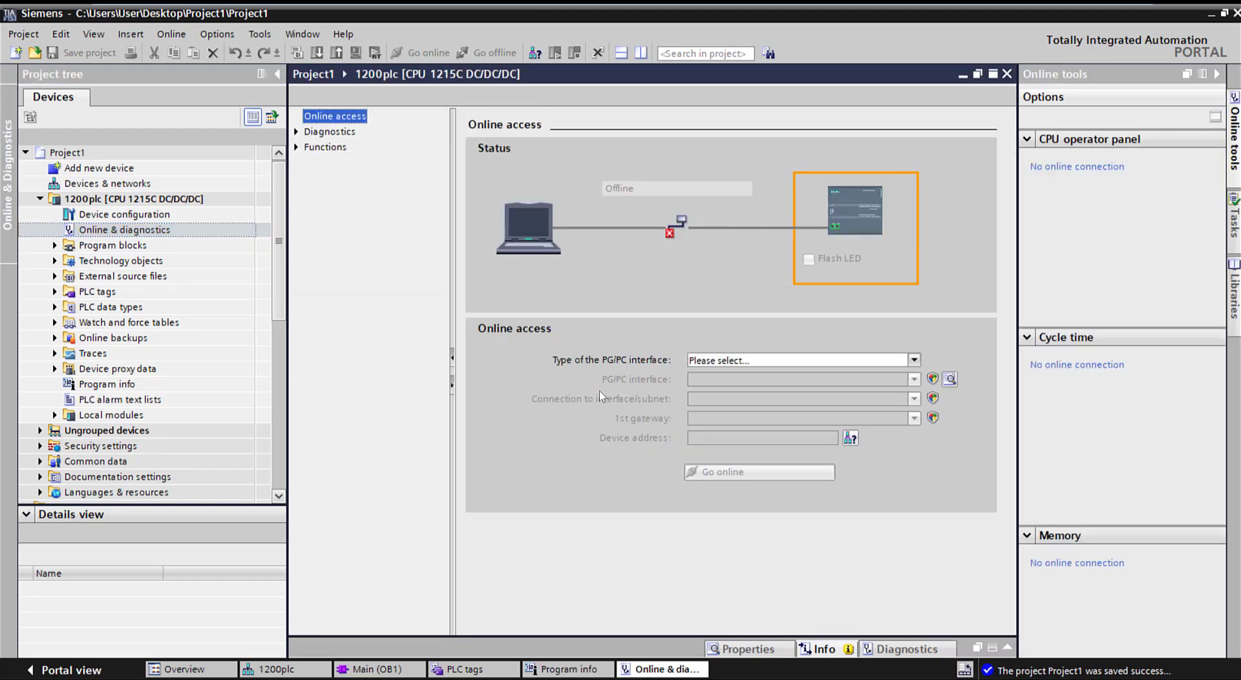
left_click(734, 367)
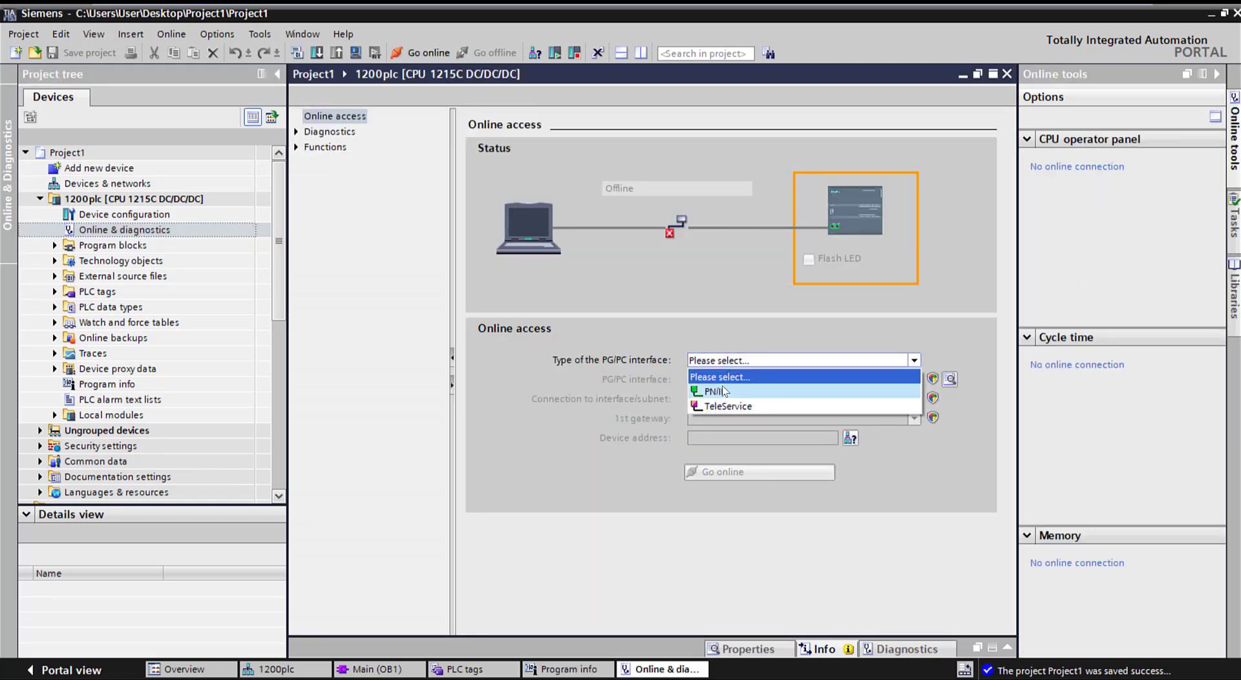
left_click(723, 386)
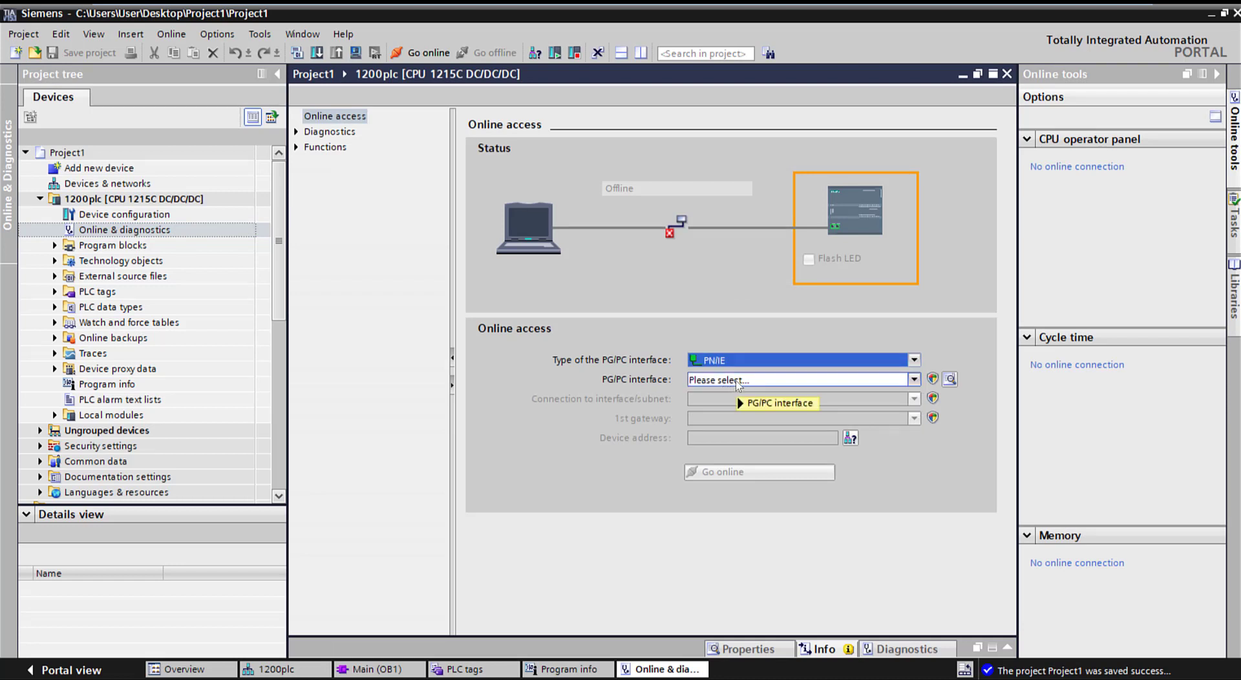
left_click(739, 381)
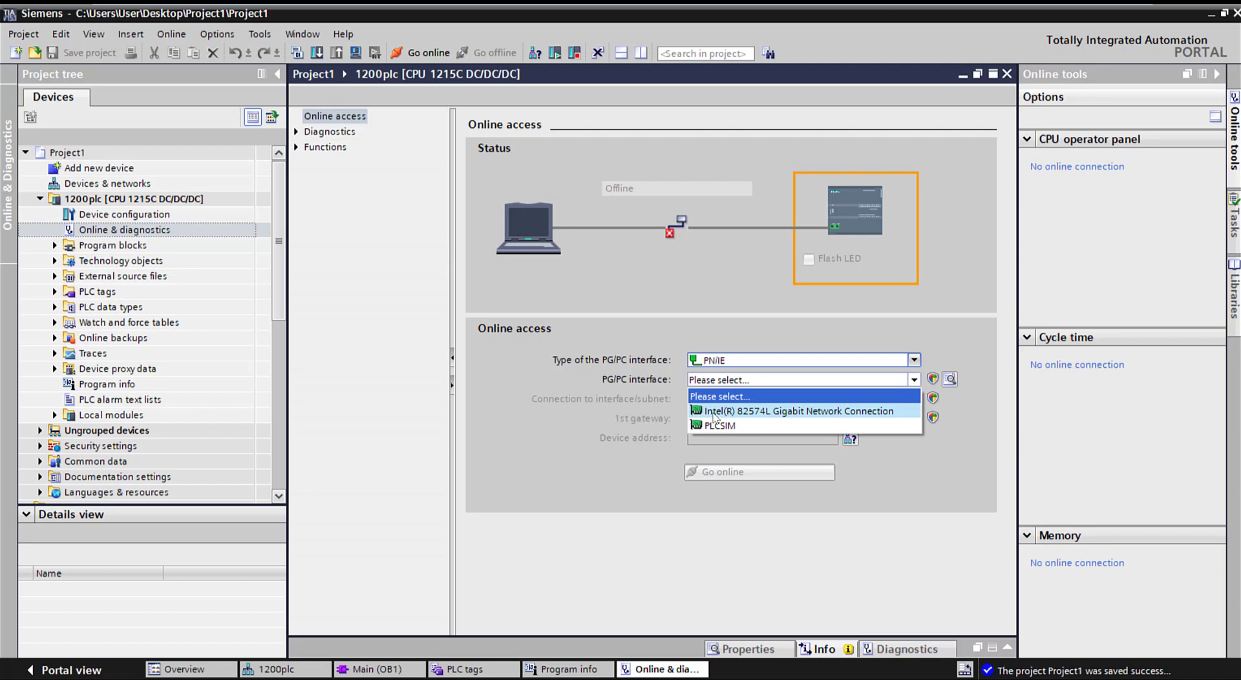
left_click(855, 412)
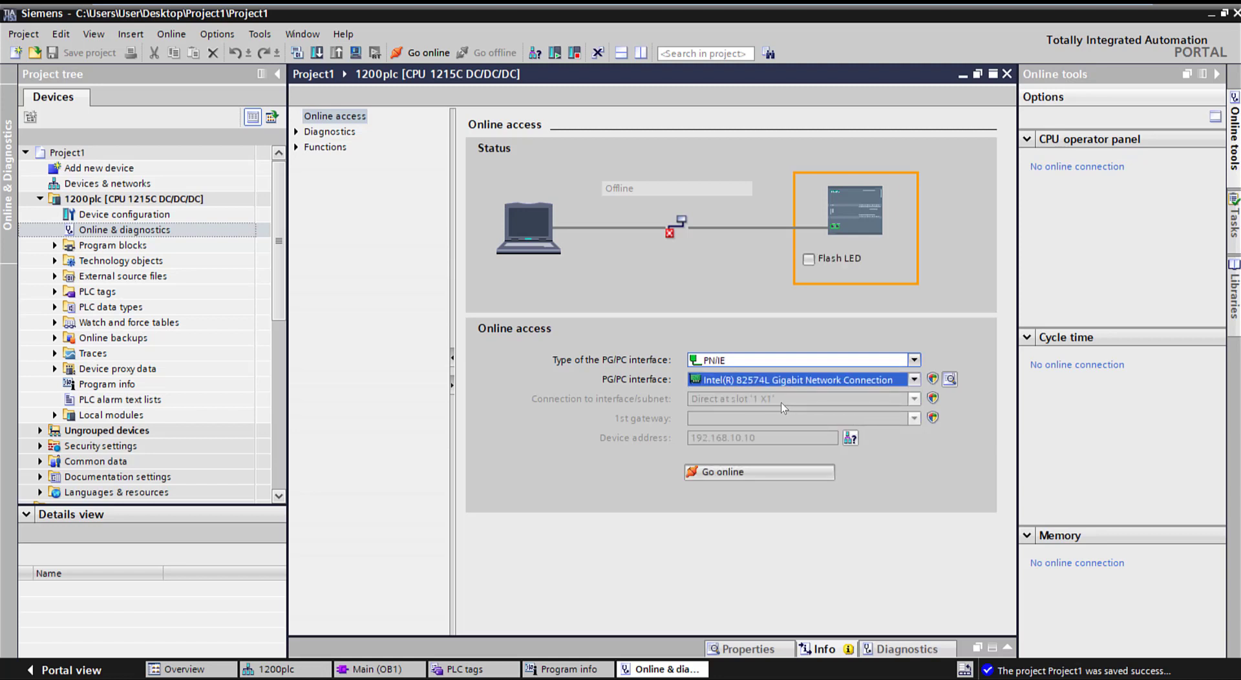